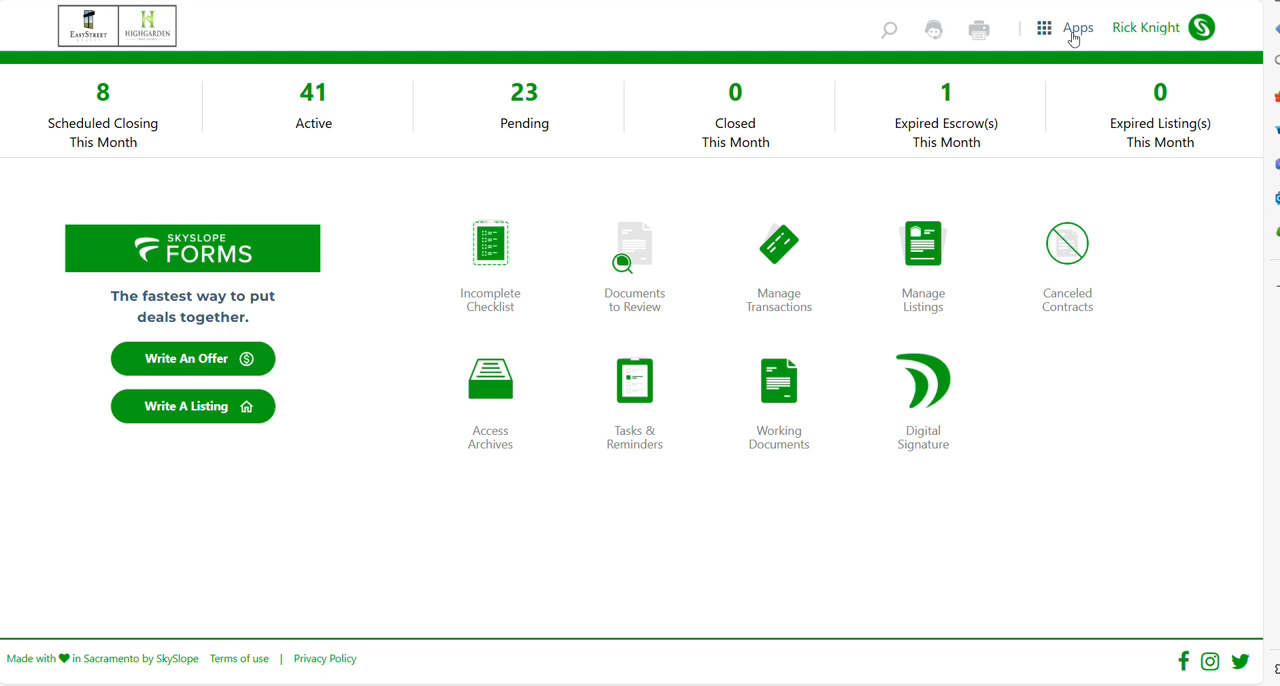
Step: Open SkySlope Forms, start creating a new file and set the client representation to Seller
{"action": "left_click", "coordinate": [1072, 36]}
{"action": "left_click", "coordinate": [1045, 95]}
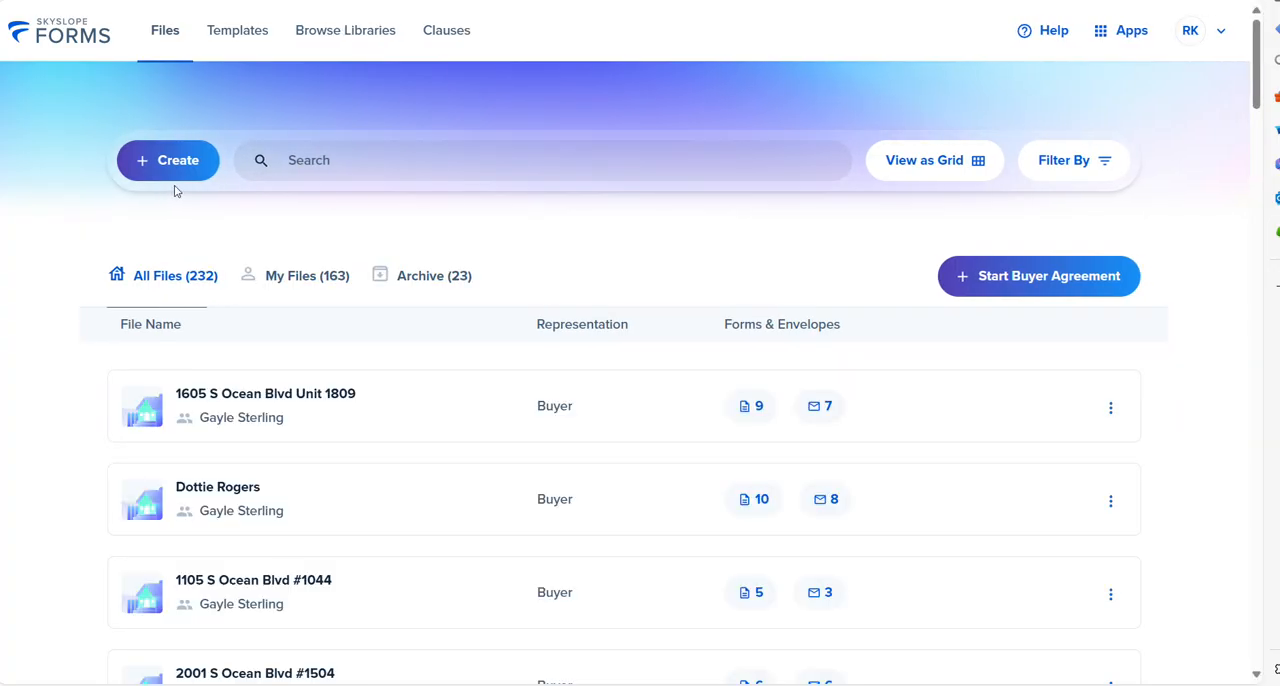
{"action": "left_click", "coordinate": [170, 168]}
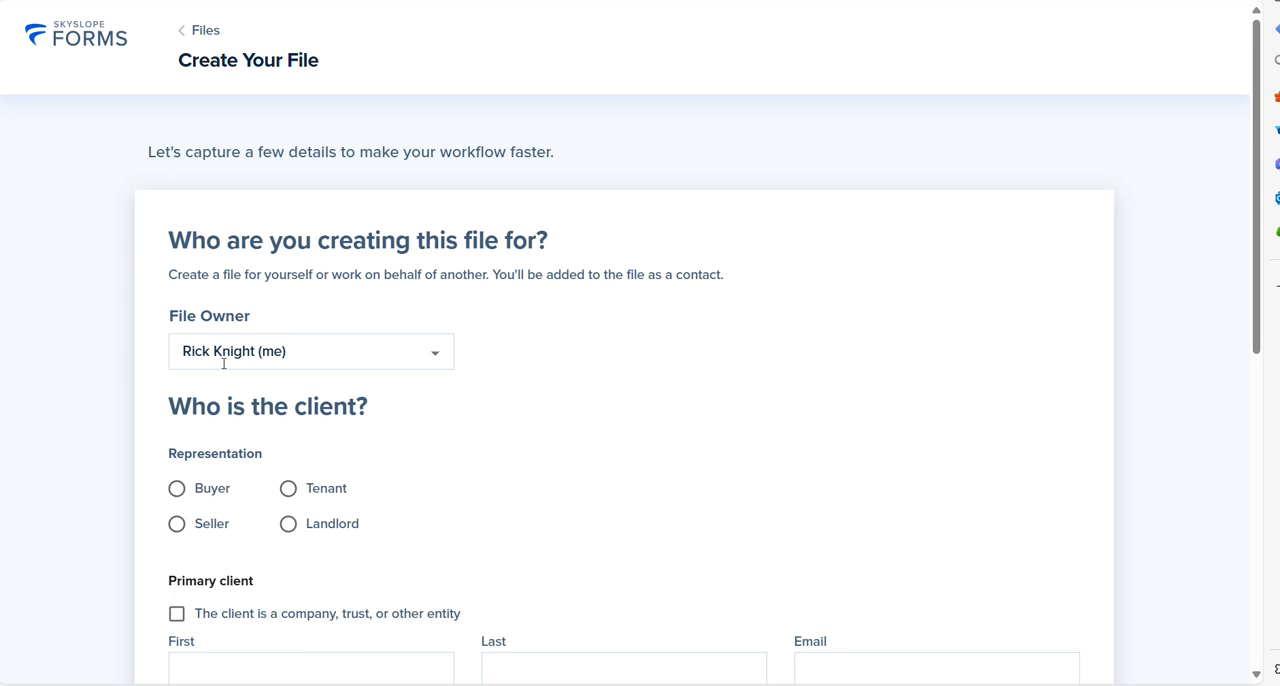
{"action": "left_click", "coordinate": [178, 526]}
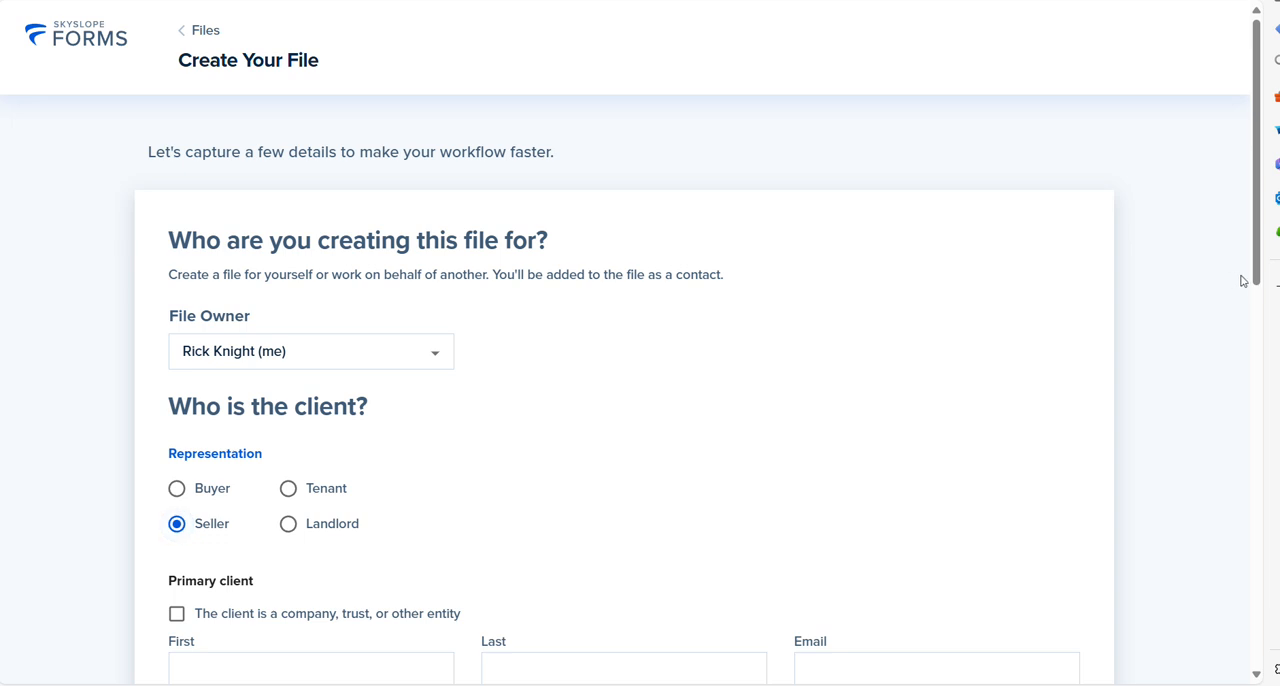
Step: Enter the primary client's email address in the new file's client details
{"action": "scroll", "coordinate": [1257, 291], "scroll_direction": "down", "scroll_amount": 3}
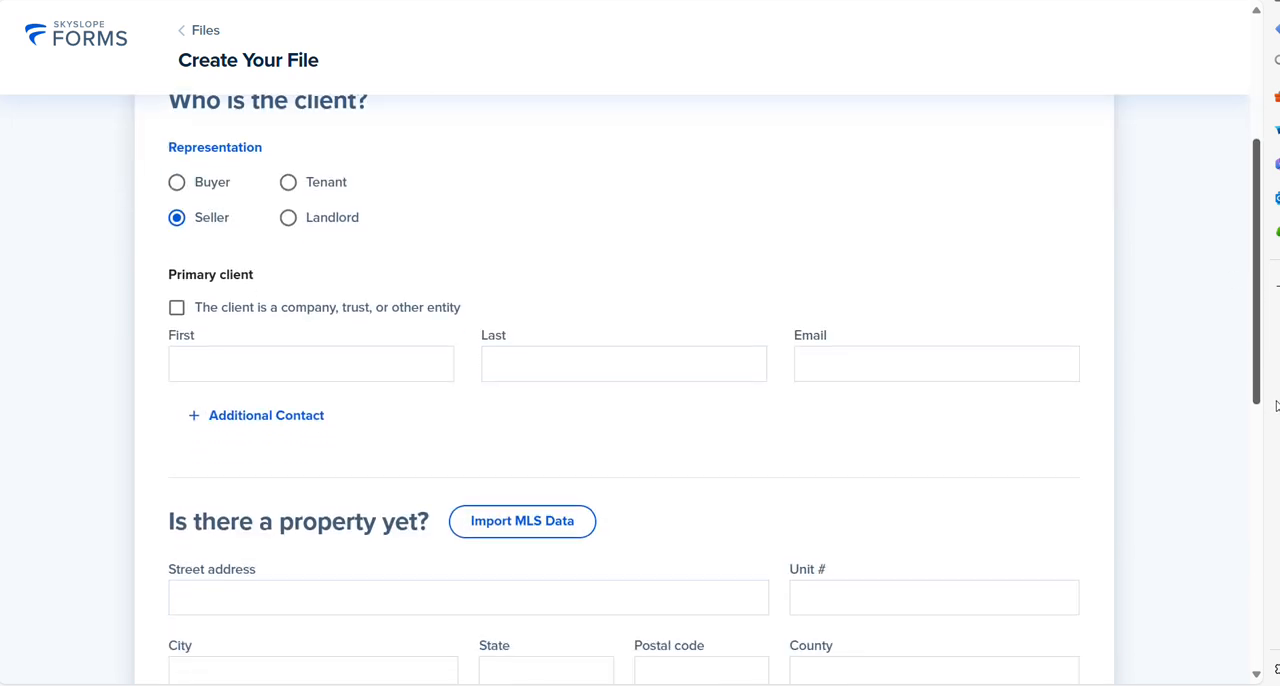
{"action": "left_click", "coordinate": [430, 363]}
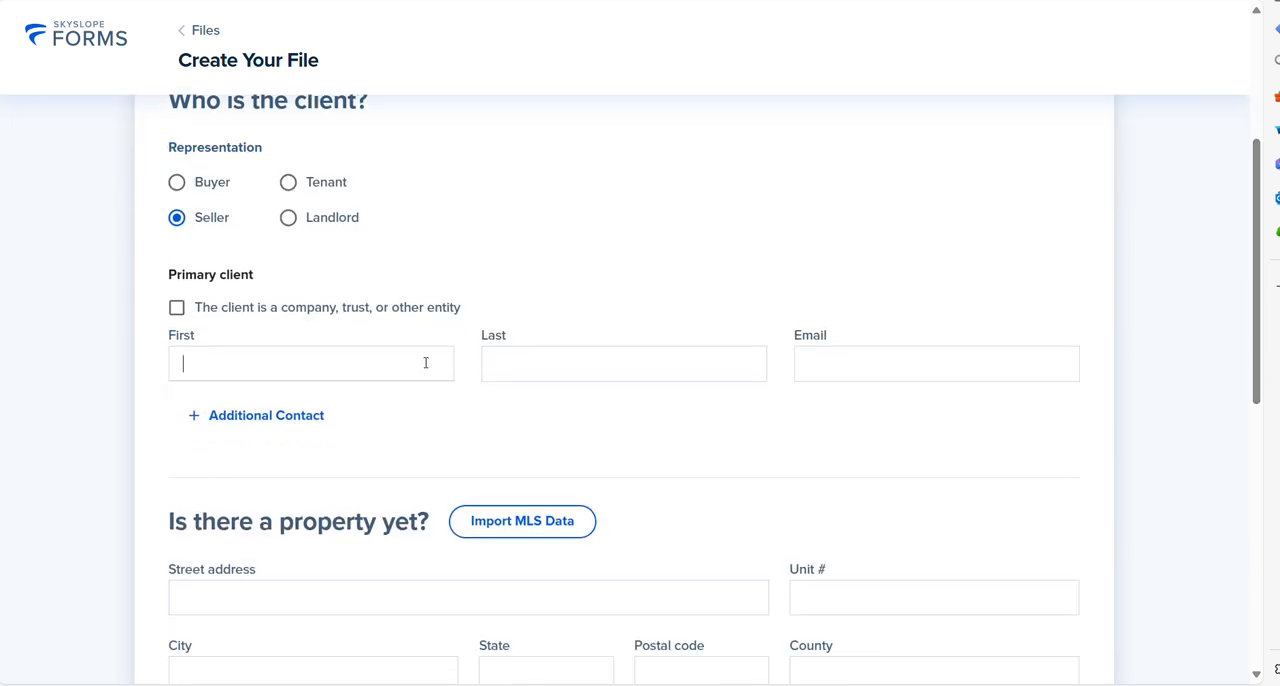
{"action": "left_click", "coordinate": [852, 358]}
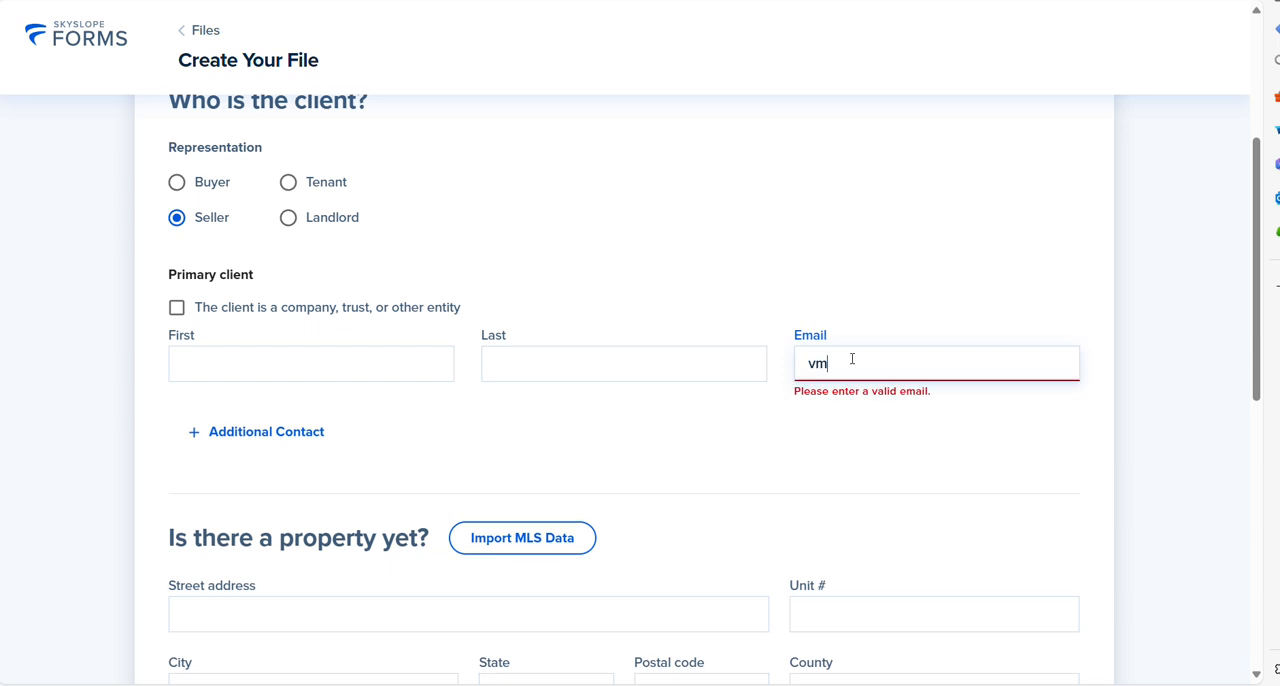
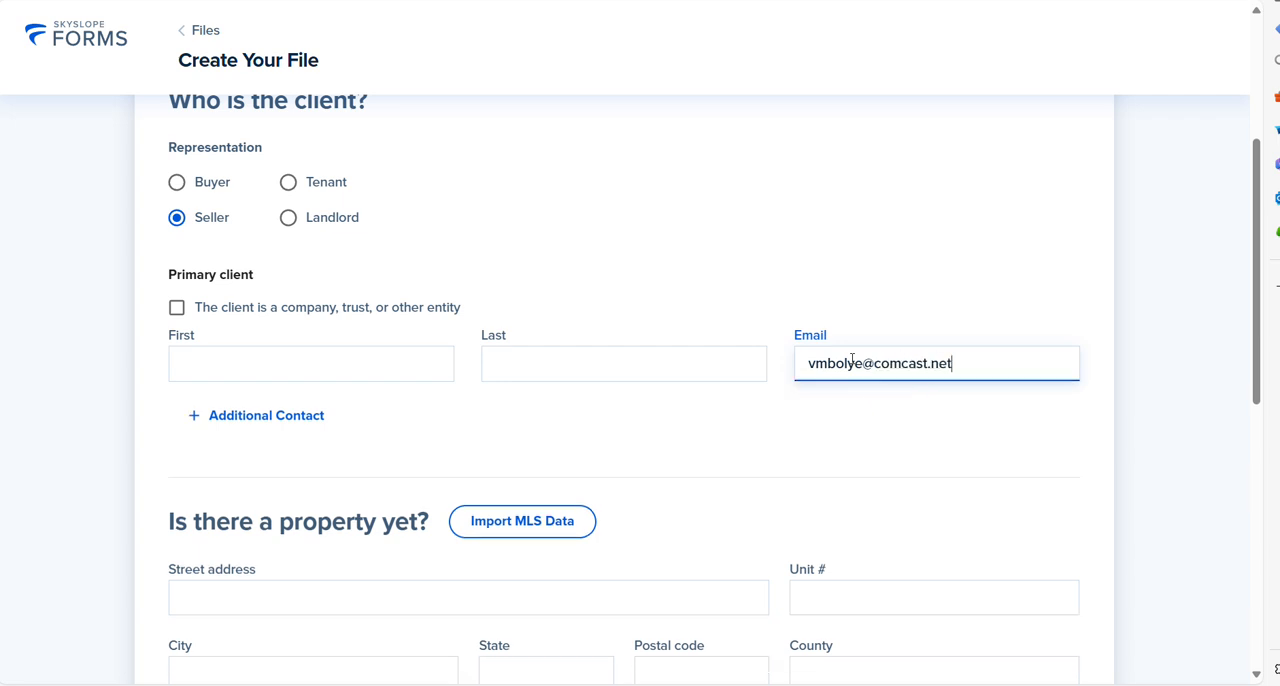
Step: Fill in the primary client's first and last name
{"action": "left_click", "coordinate": [298, 366]}
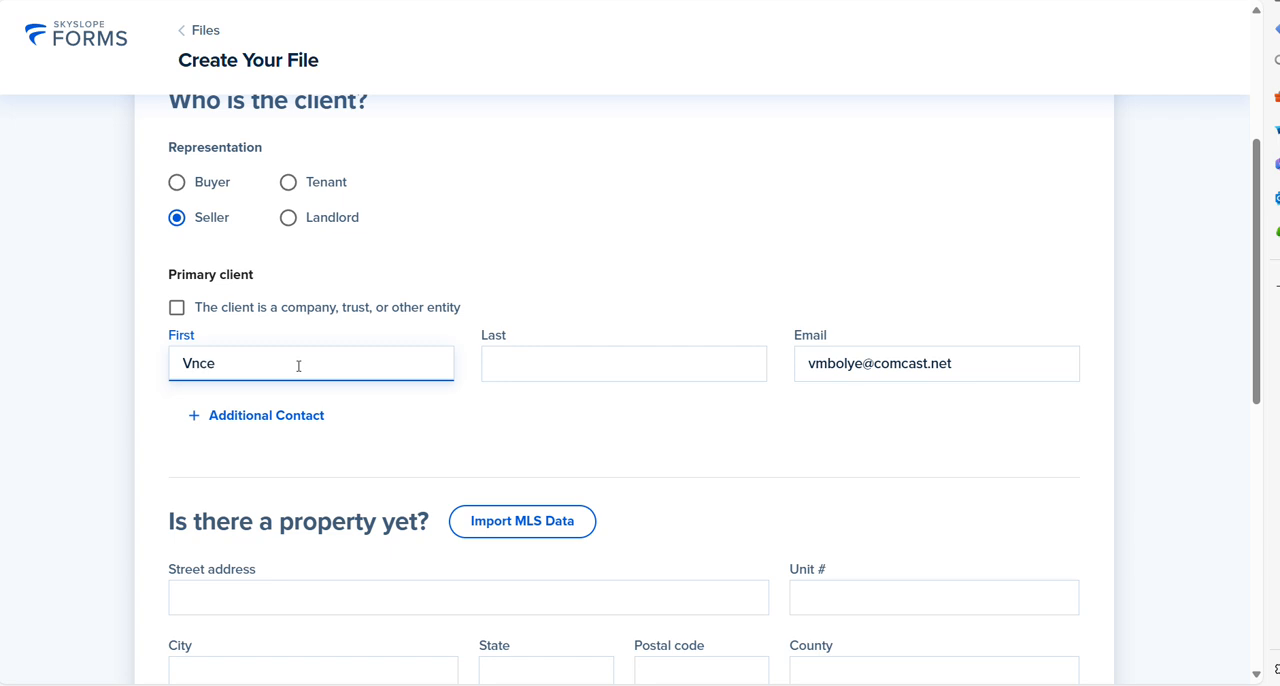
{"action": "left_click", "coordinate": [515, 358]}
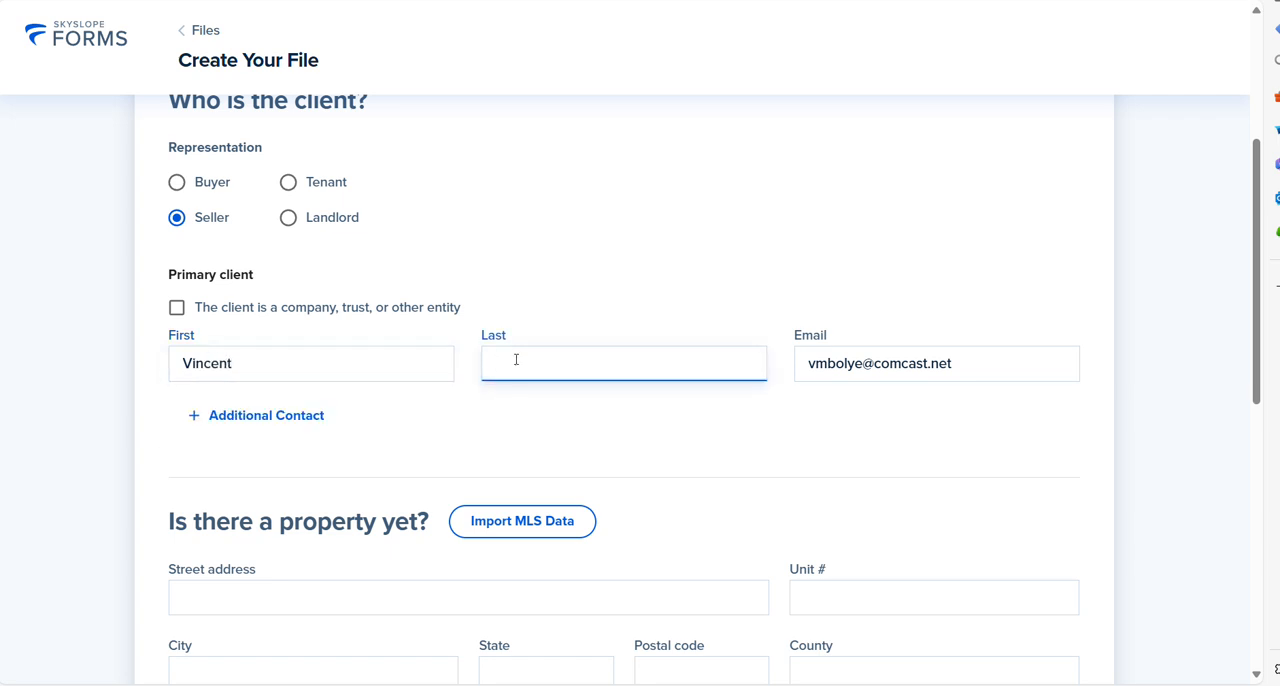
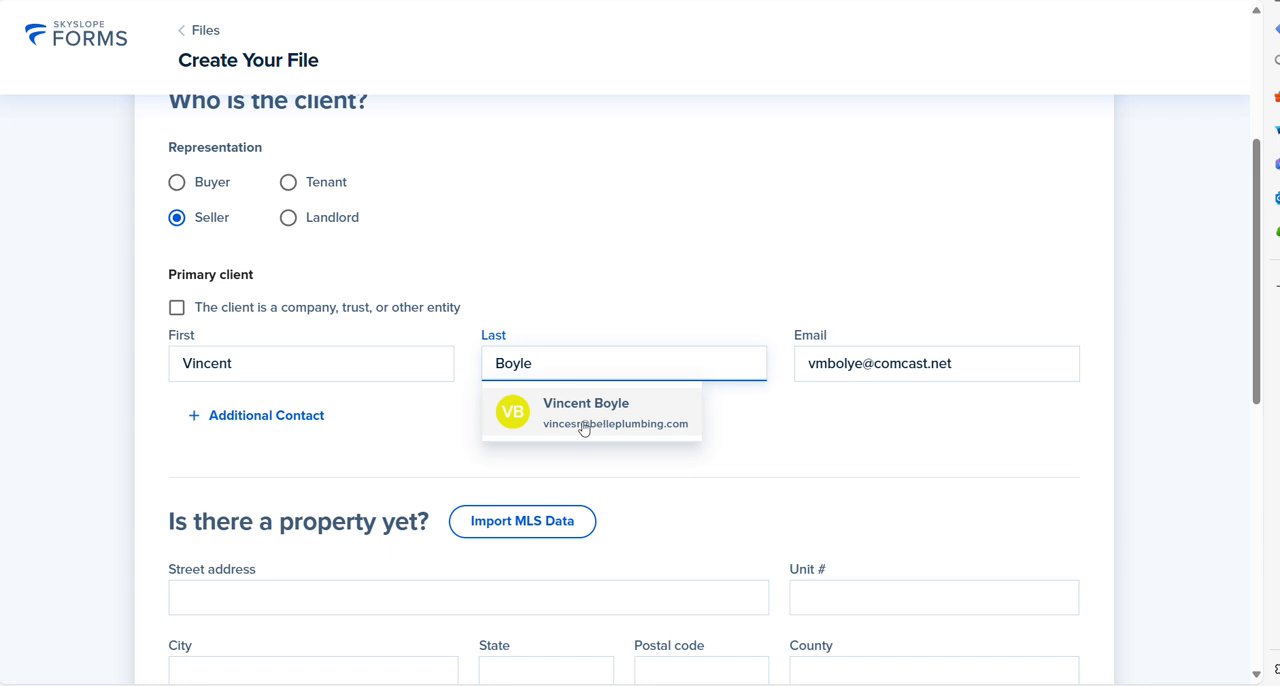
Step: Add an additional contact to the file and enter that contact's first and last name
{"action": "left_click", "coordinate": [255, 424]}
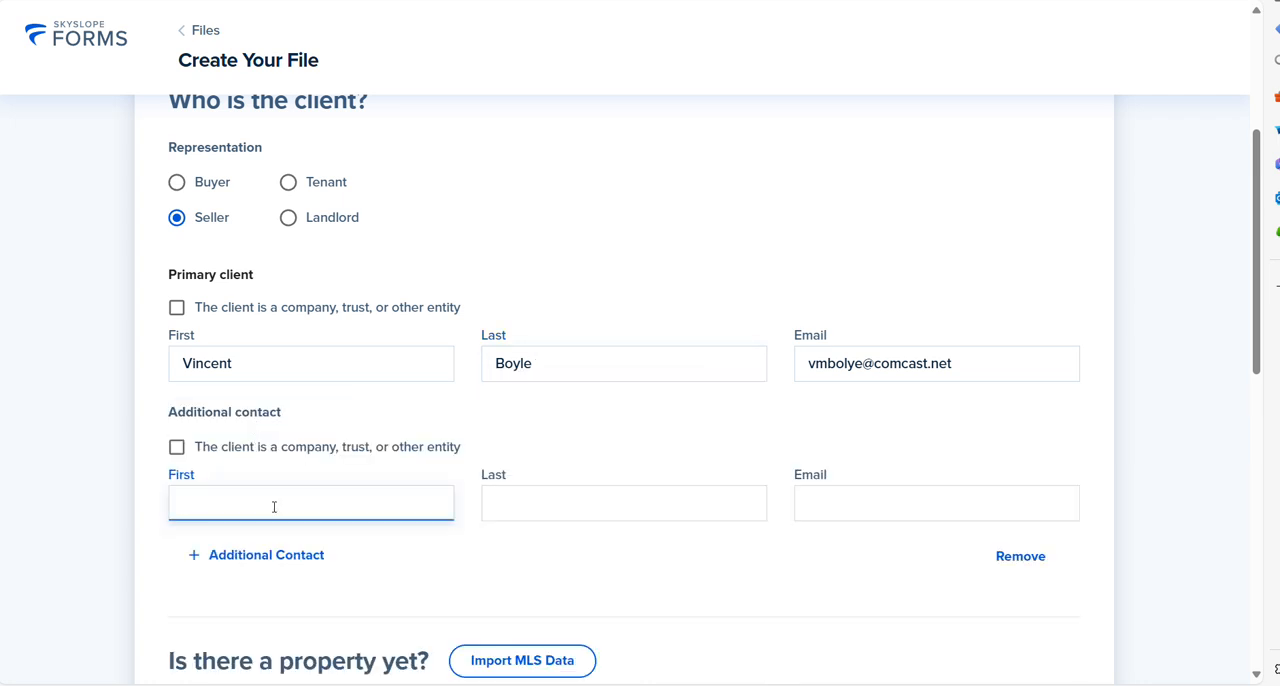
{"action": "left_click", "coordinate": [540, 511]}
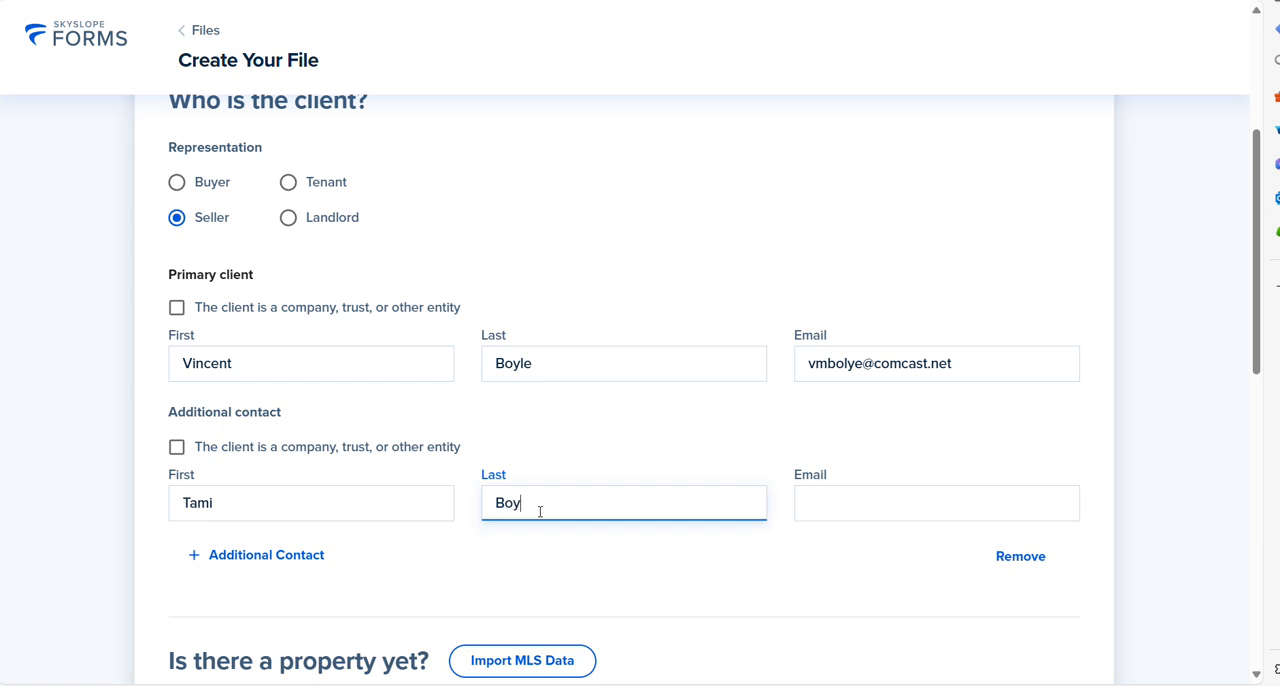
Step: Enter the additional contact's email address
{"action": "left_click", "coordinate": [842, 499]}
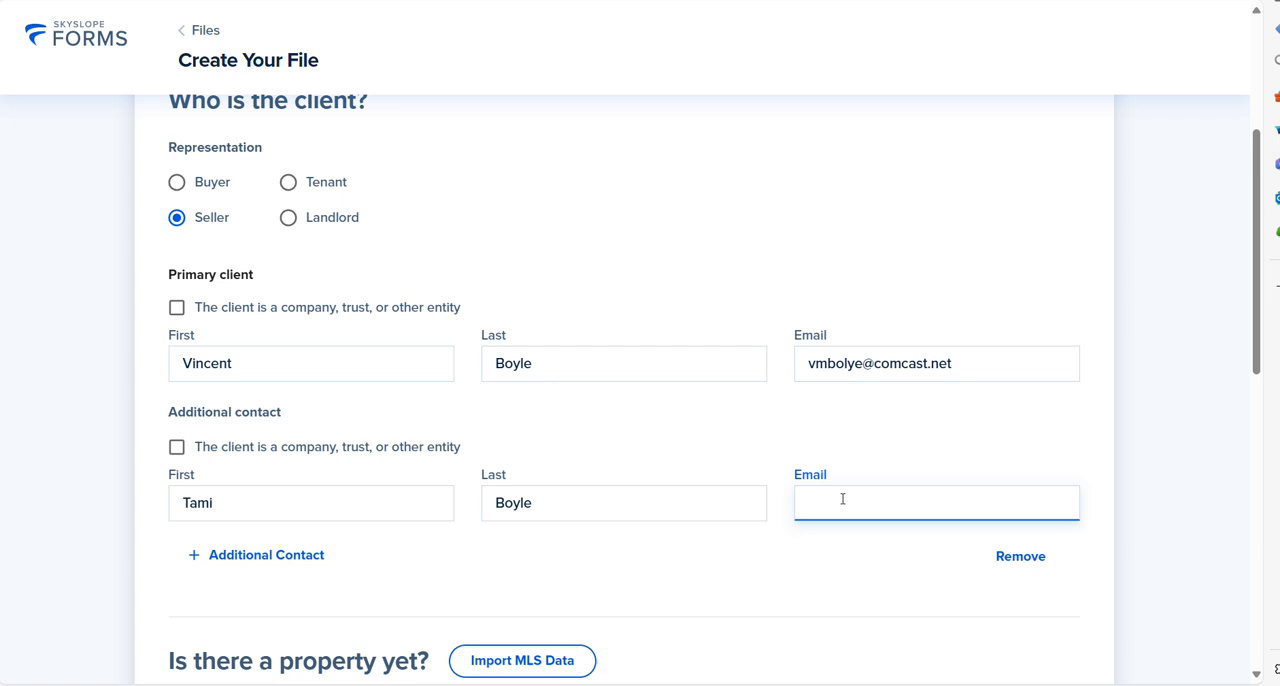
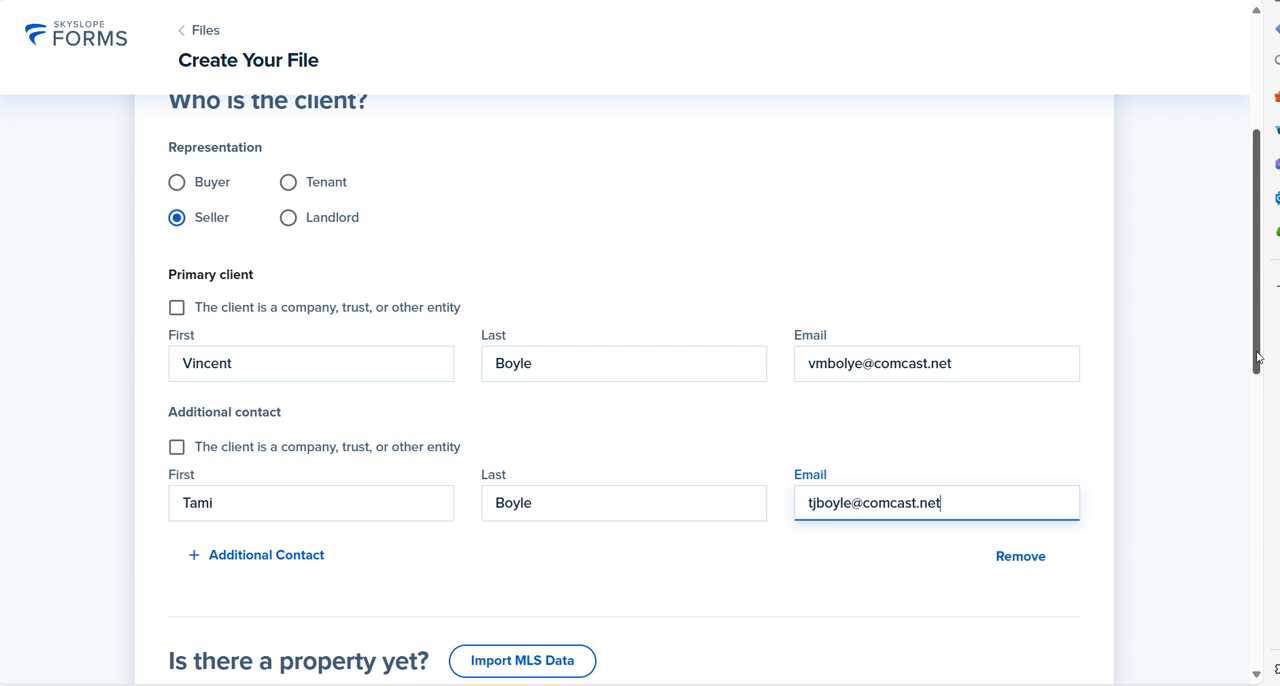
Step: Enter the property's street address using the matching Myrtle Beach suggestion and fill in its unit number
{"action": "left_click_drag", "start_coordinate": [1258, 358], "coordinate": [1258, 528]}
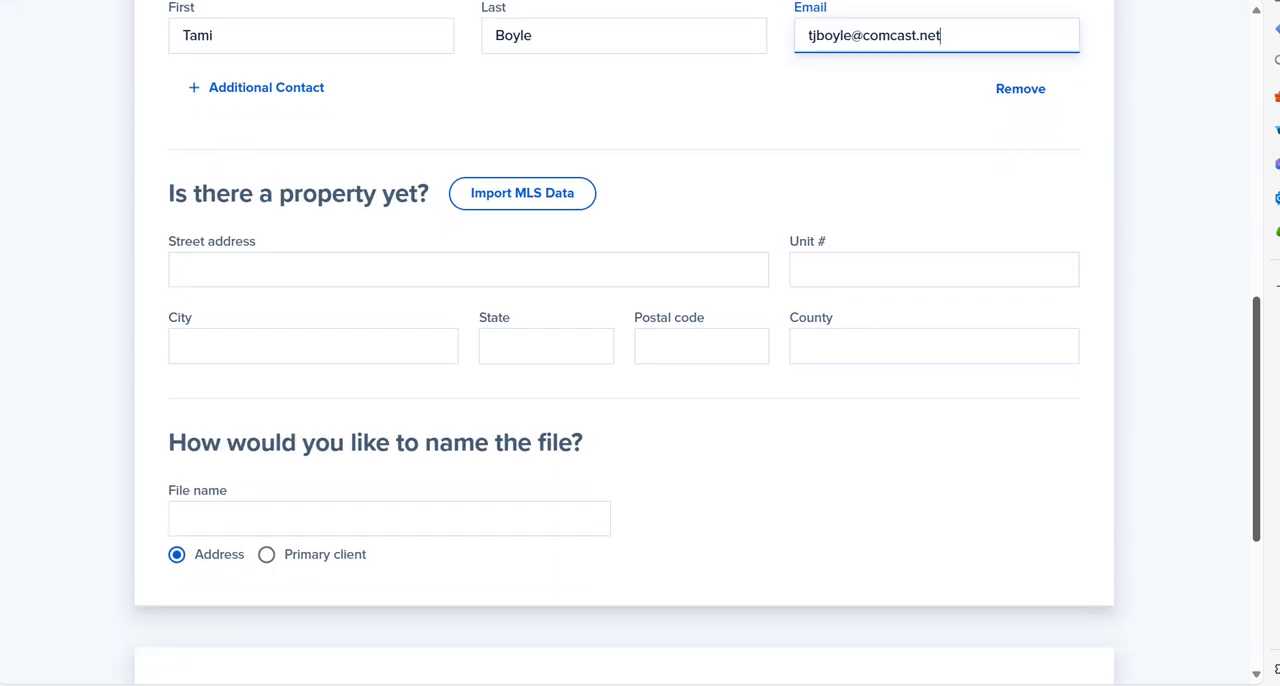
{"action": "left_click", "coordinate": [571, 258]}
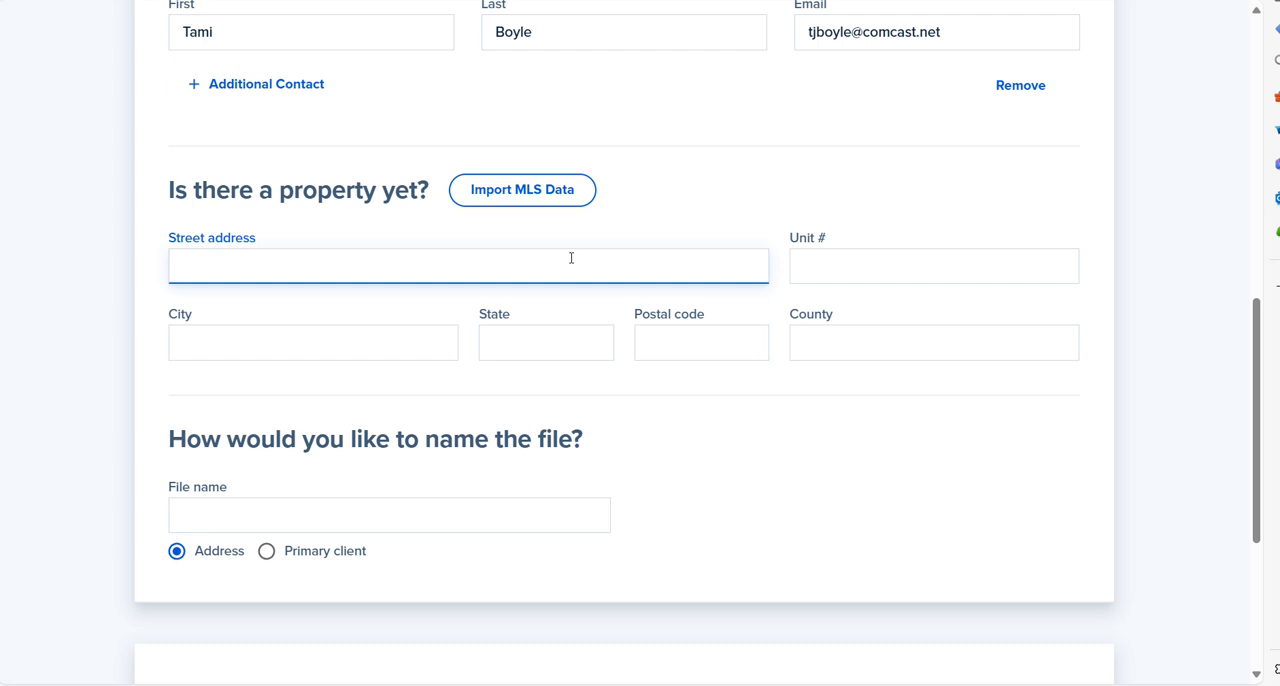
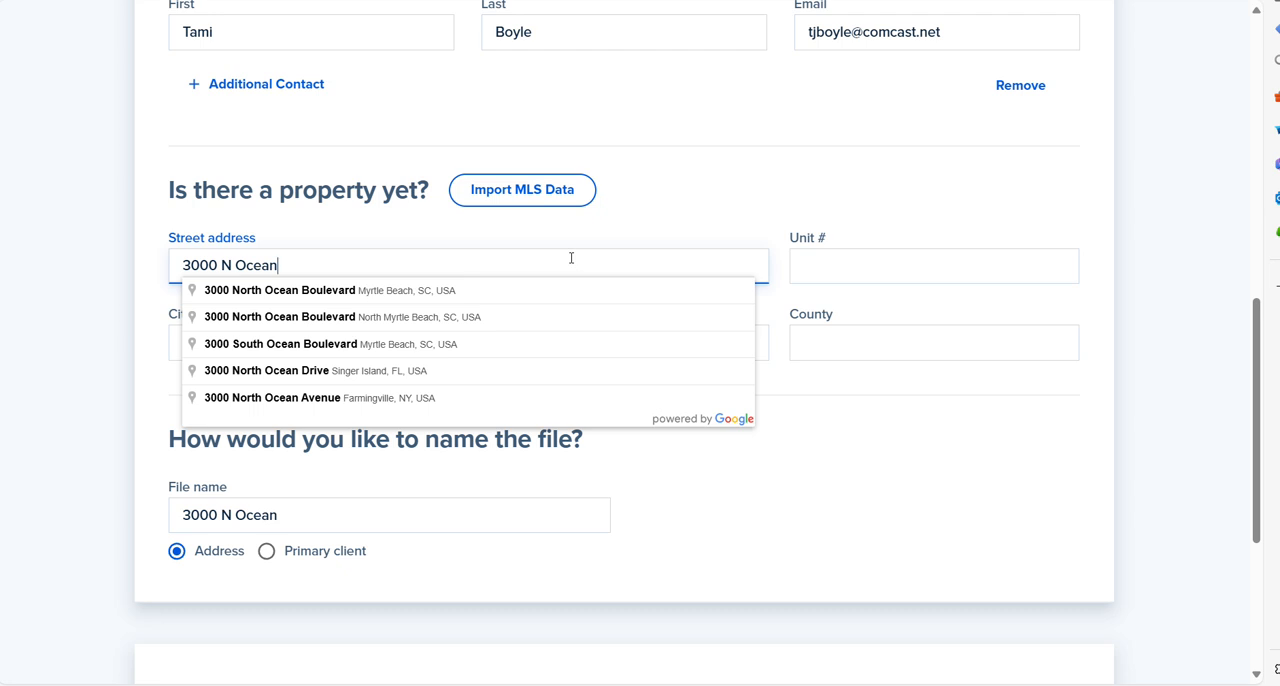
{"action": "left_click", "coordinate": [391, 294]}
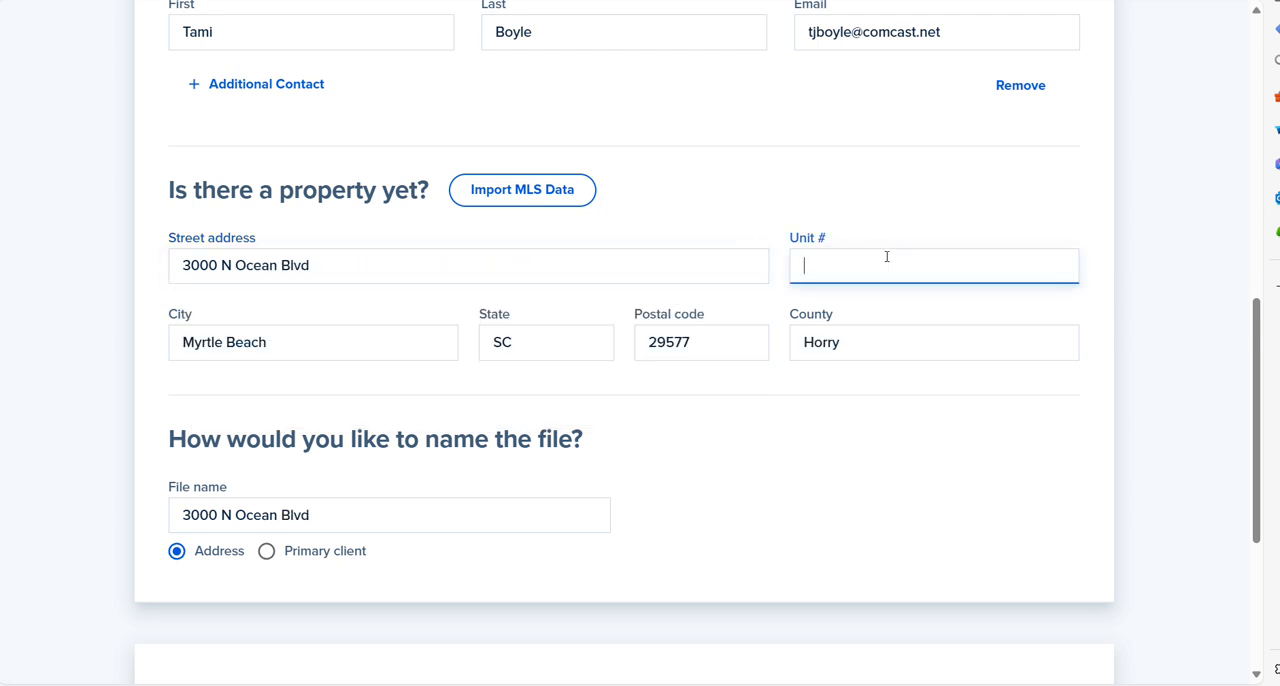
Step: Append the client's last name and "Listing file" to the address-based file name and create the file without a template
{"action": "left_click_drag", "start_coordinate": [1259, 525], "coordinate": [1267, 662]}
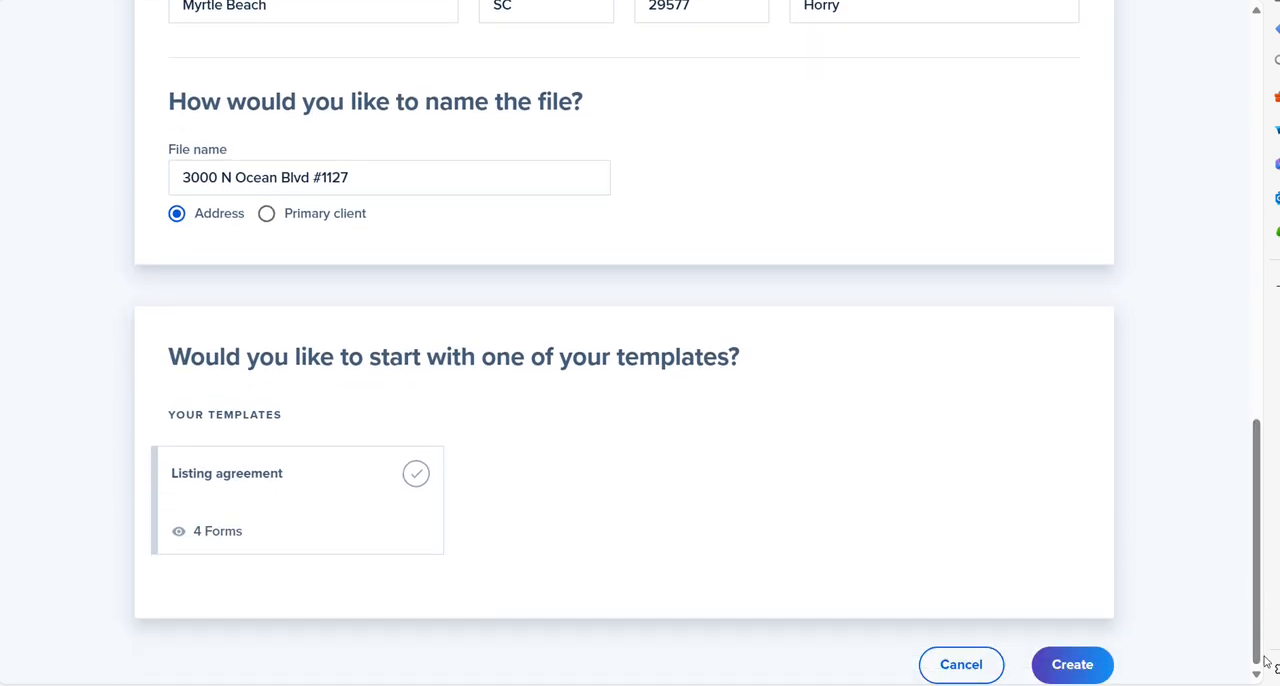
{"action": "left_click", "coordinate": [1066, 667]}
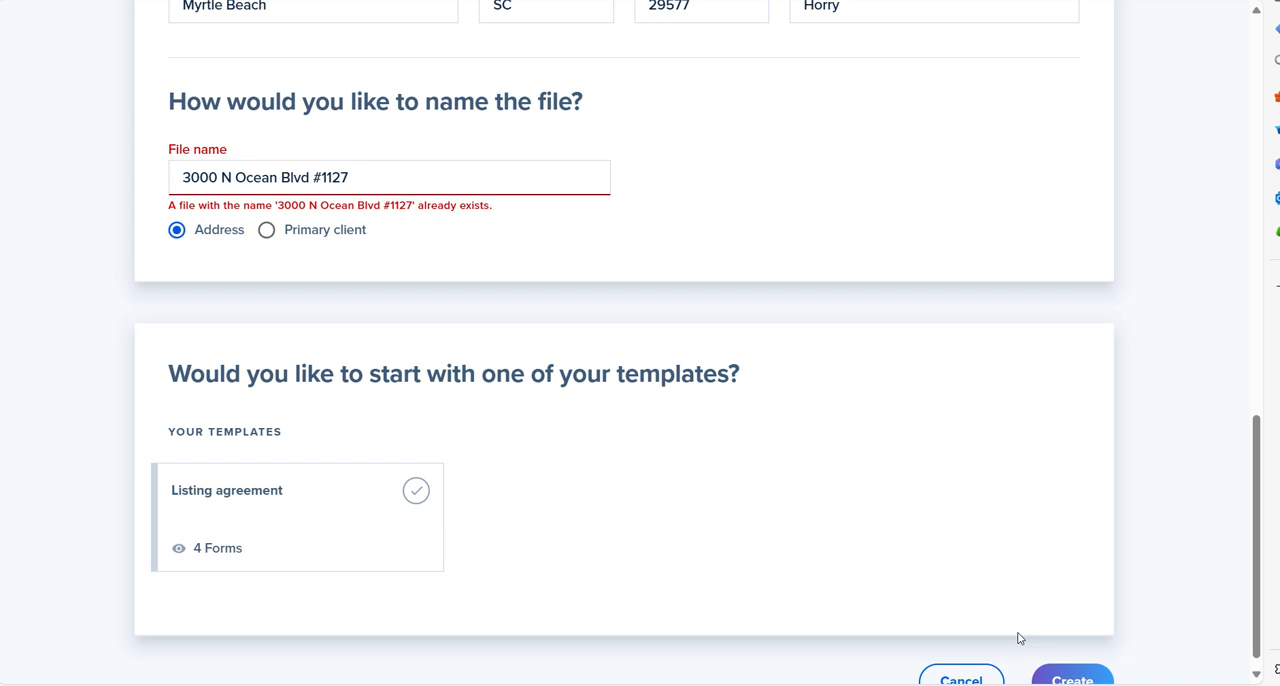
{"action": "left_click", "coordinate": [423, 173]}
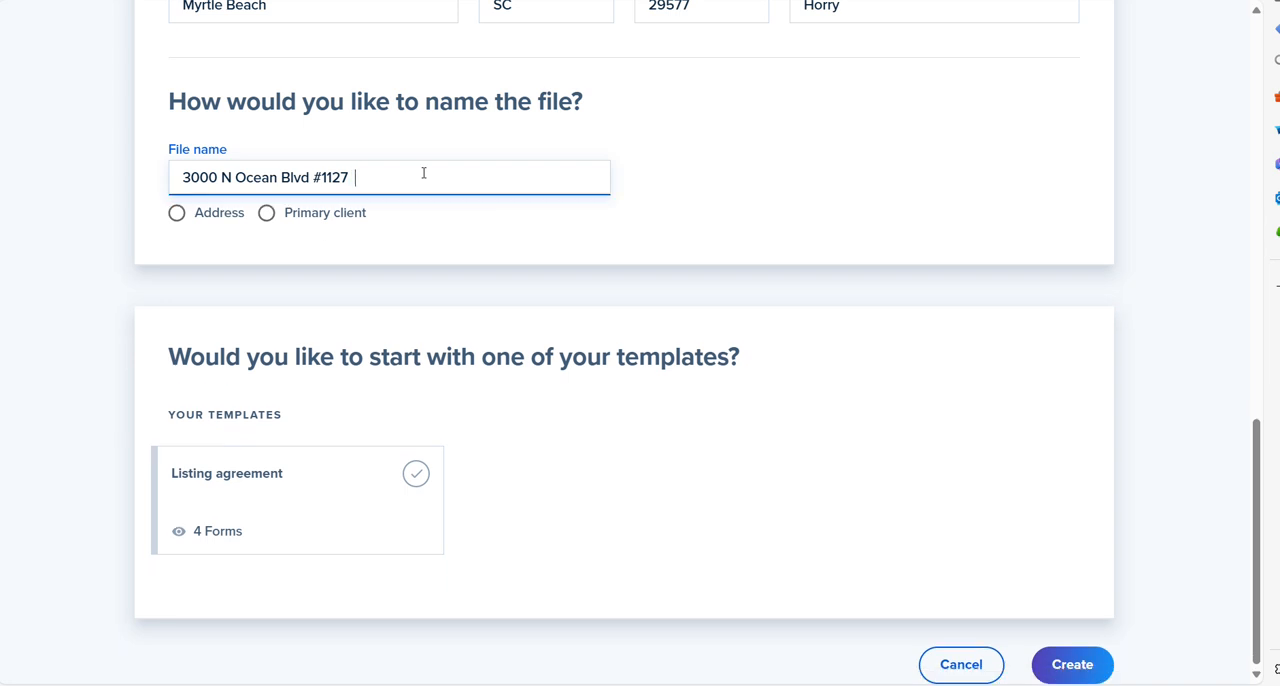
{"action": "type", "text": "Boyle Listing file"}
{"action": "left_click", "coordinate": [1063, 670]}
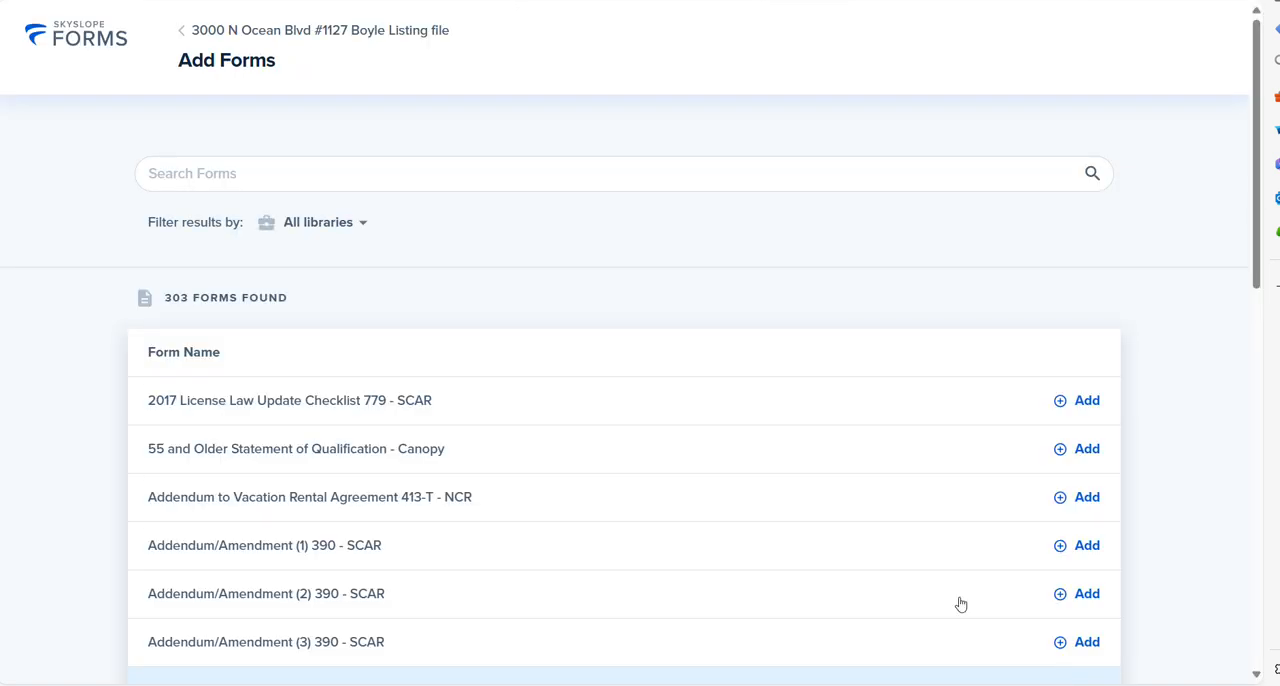
Step: Filter the available forms to the South Carolina Association of Realtors - SCAR library and browse the list
{"action": "left_click", "coordinate": [351, 226]}
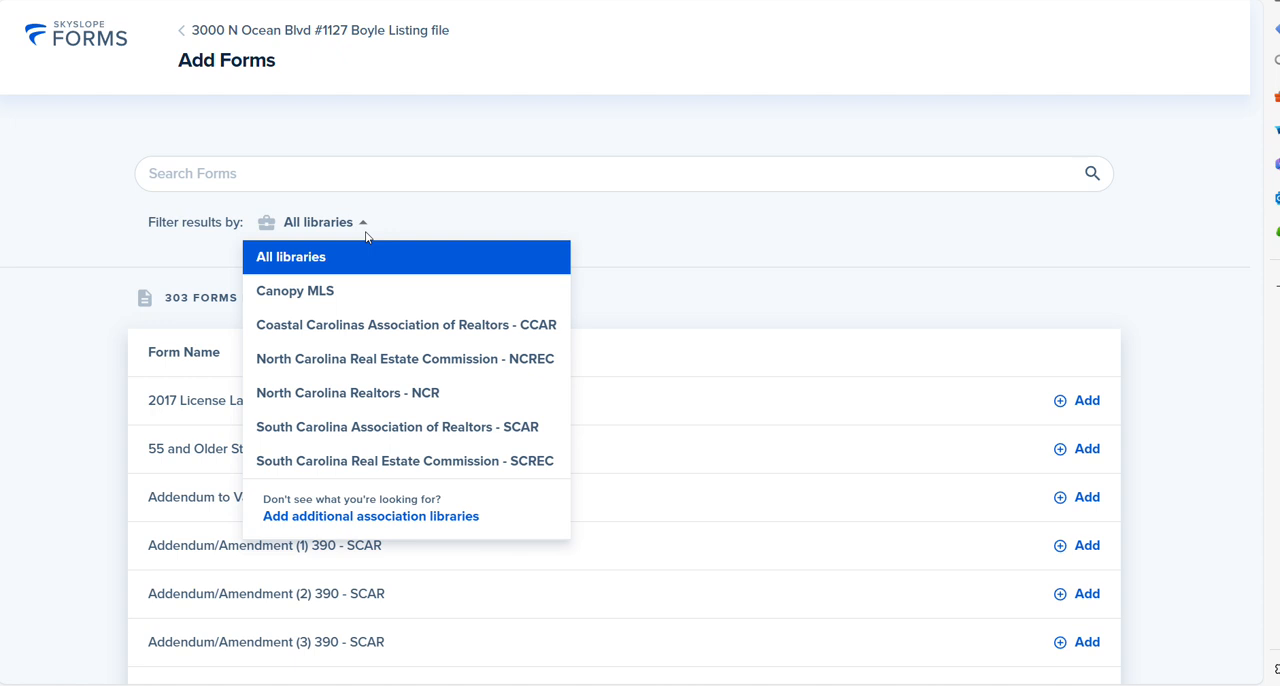
{"action": "left_click", "coordinate": [400, 434]}
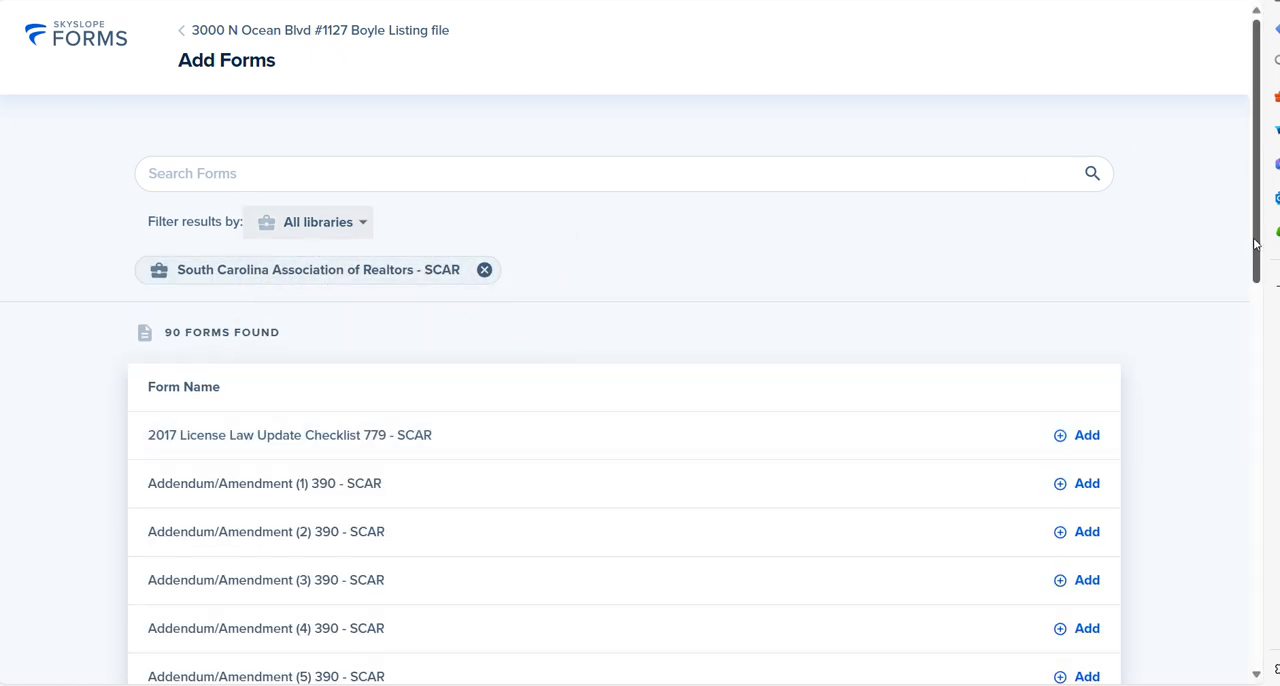
{"action": "left_click_drag", "start_coordinate": [1256, 248], "coordinate": [1259, 272]}
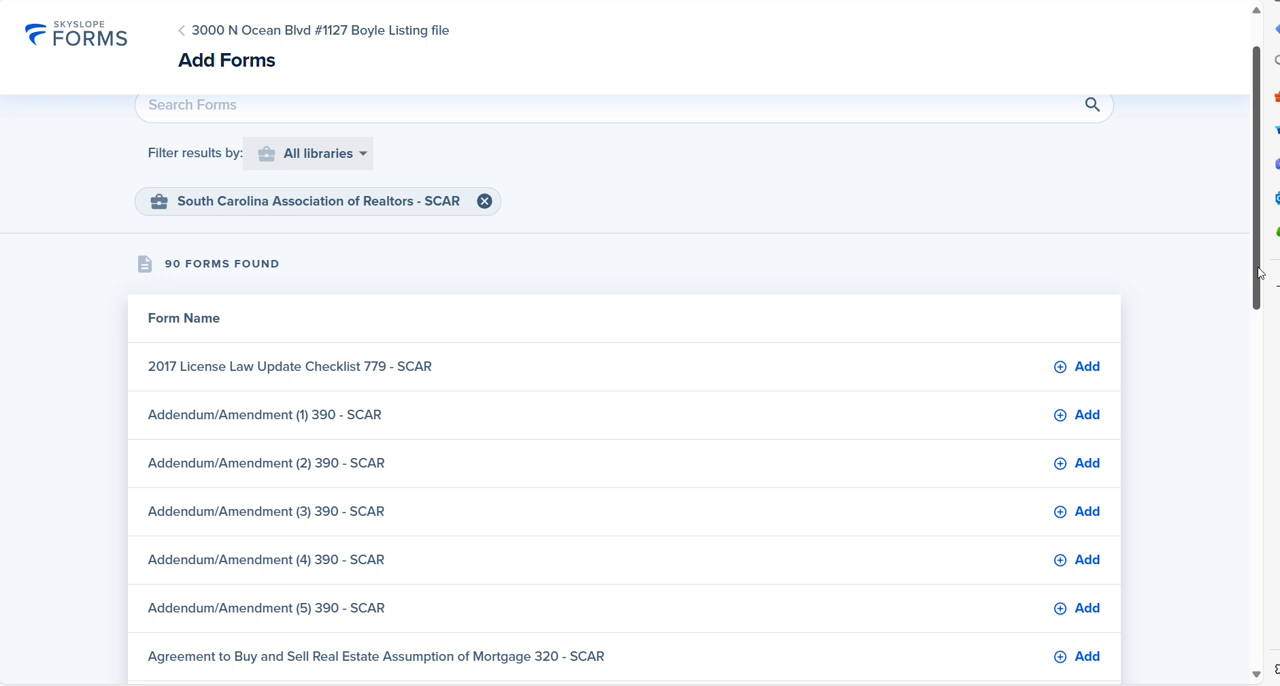
{"action": "left_click_drag", "start_coordinate": [1260, 272], "coordinate": [1278, 631]}
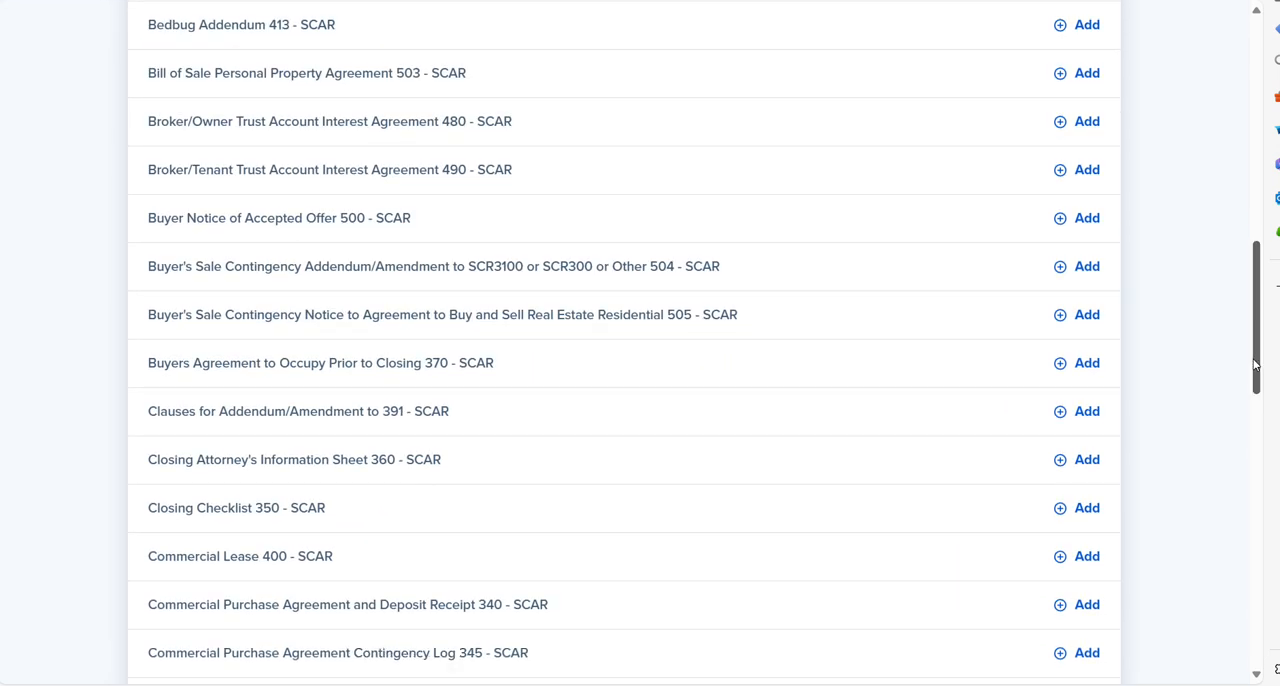
{"action": "left_click_drag", "start_coordinate": [1255, 365], "coordinate": [1237, 243]}
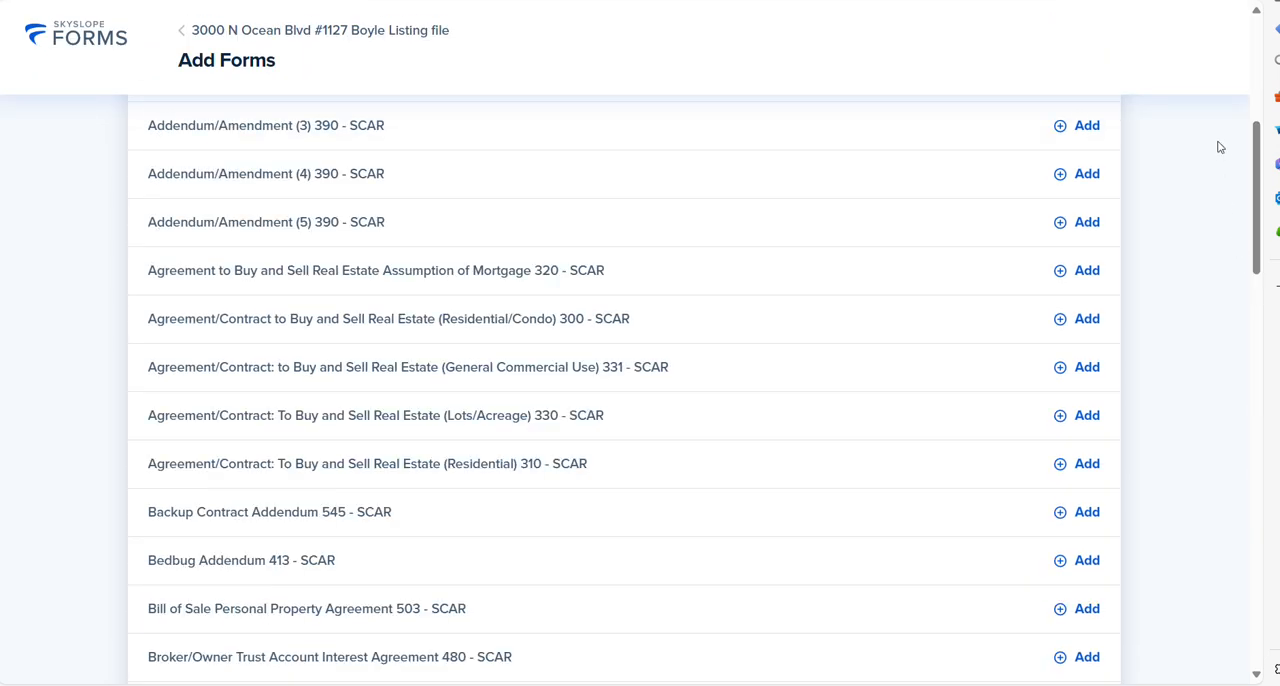
{"action": "left_click_drag", "start_coordinate": [1257, 191], "coordinate": [629, 171]}
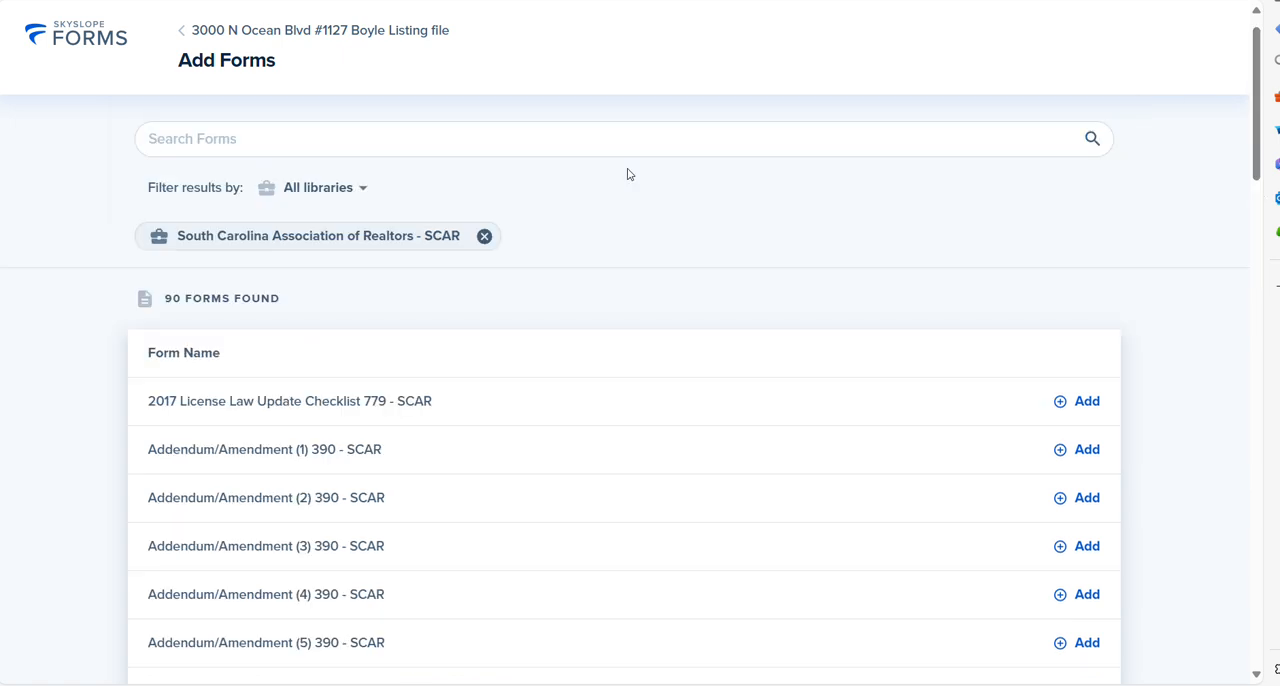
Step: Search the forms for "exc" and add Exclusive Right to Sell Agreement Listing Agreement 220 - SCAR to the file
{"action": "left_click", "coordinate": [468, 138]}
{"action": "type", "text": "exc"}
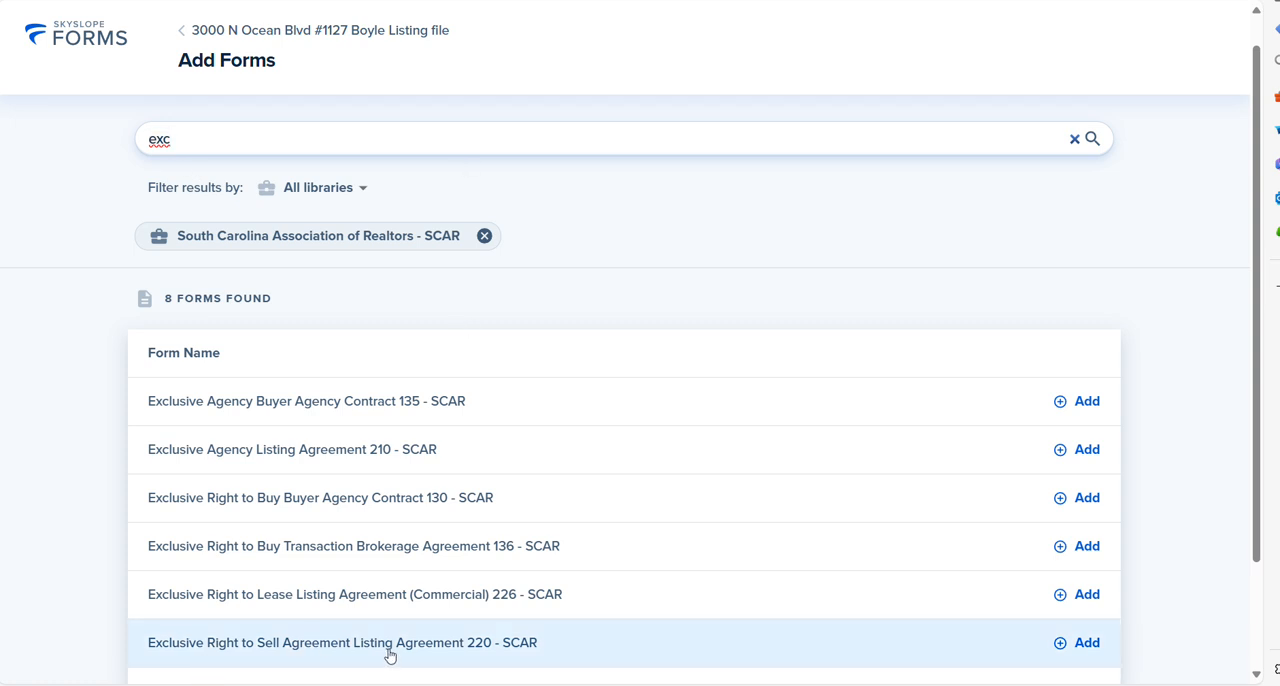
{"action": "left_click", "coordinate": [1096, 649]}
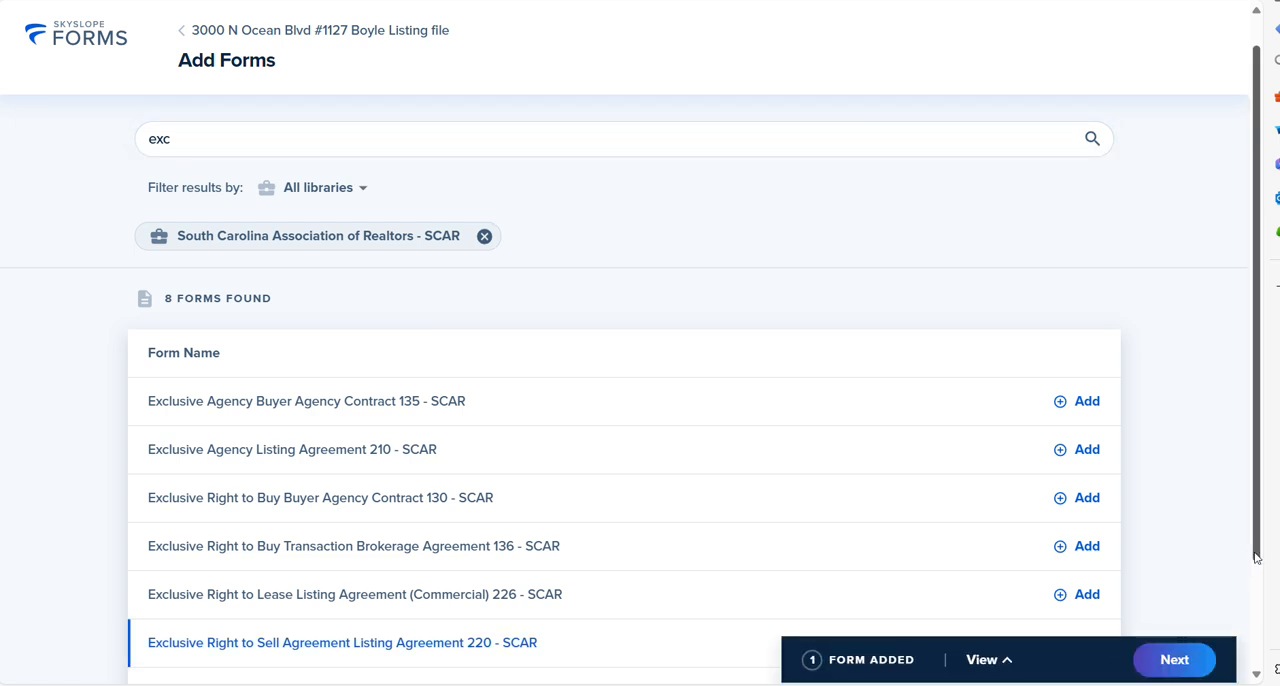
{"action": "scroll", "coordinate": [1256, 557], "scroll_direction": "down", "scroll_amount": 2}
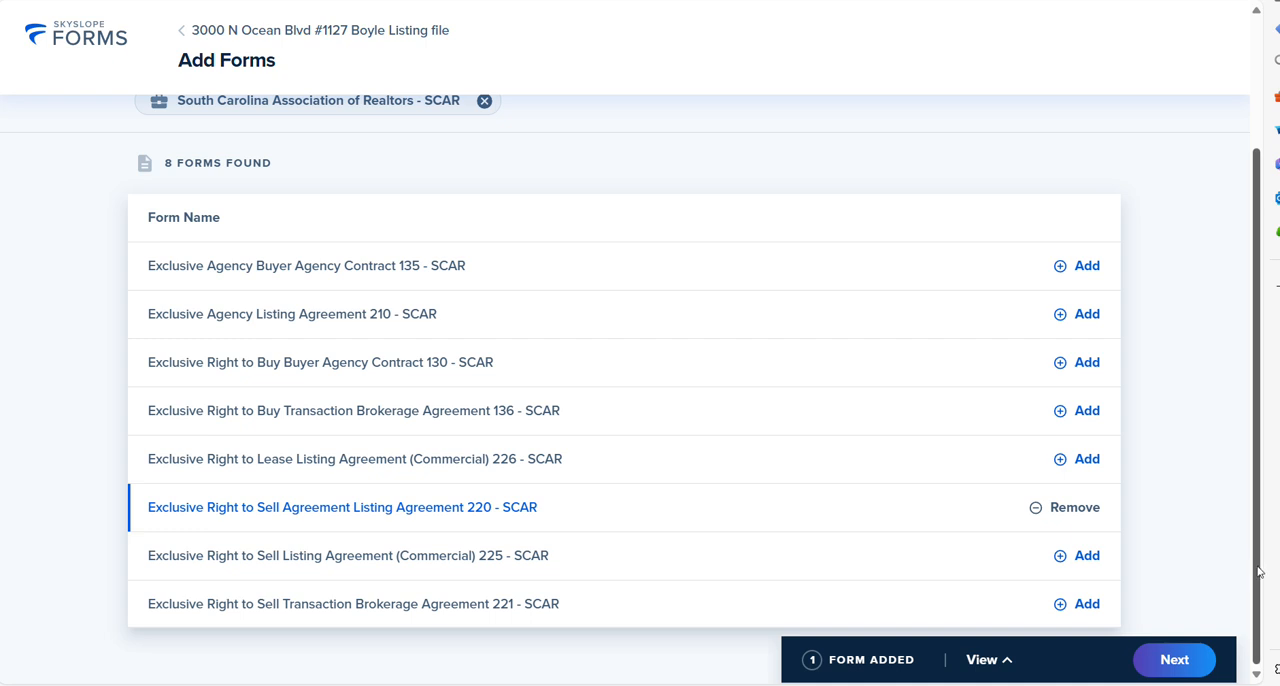
{"action": "scroll", "coordinate": [1240, 400], "scroll_direction": "up", "scroll_amount": 3}
Step: Clear the form search and add Disclosure of Real Estate Brokerage Relationships (Seller) 110 - SCAR
{"action": "left_click", "coordinate": [325, 170]}
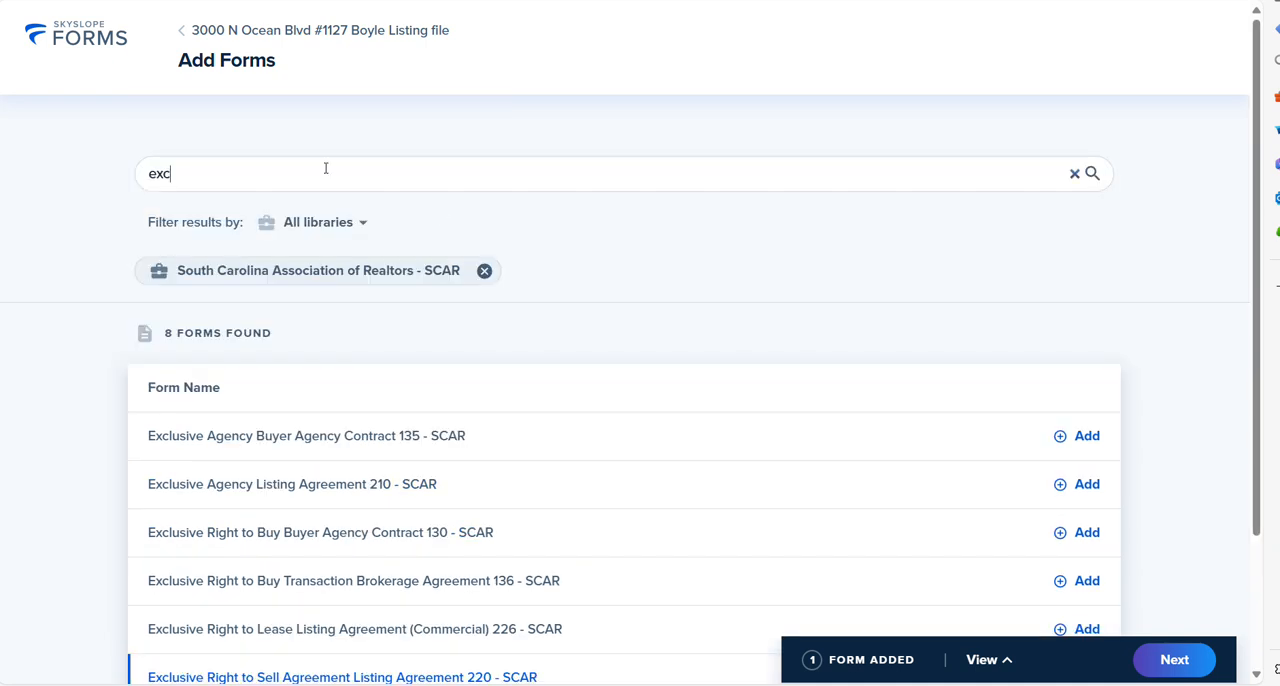
{"action": "key", "text": "BackSpace"}
{"action": "key", "text": "BackSpace"}
{"action": "key", "text": "BackSpace"}
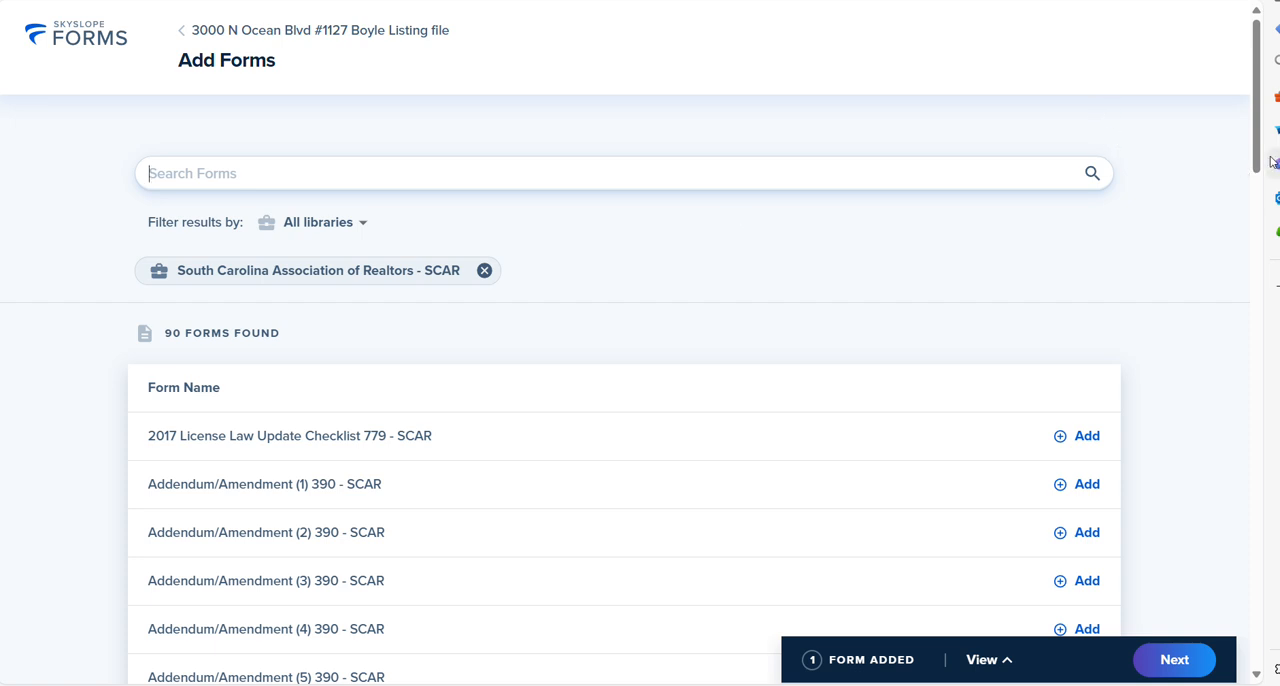
{"action": "left_click_drag", "start_coordinate": [1258, 177], "coordinate": [1258, 512]}
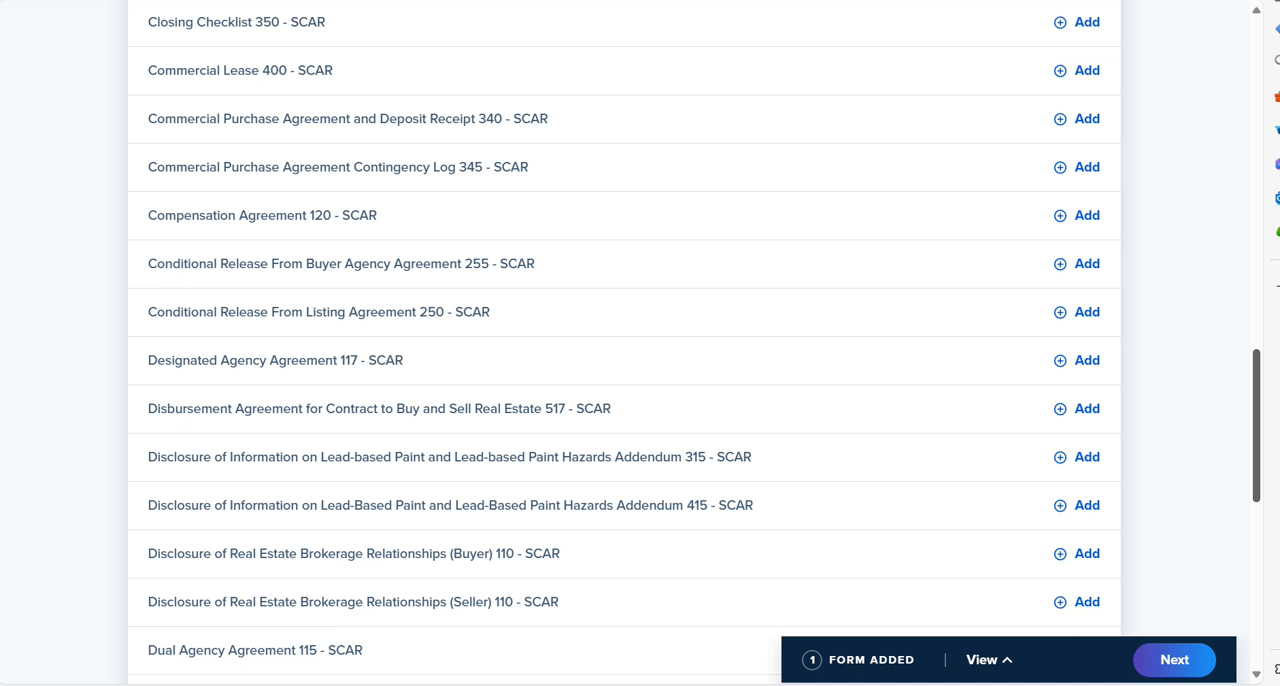
{"action": "left_click", "coordinate": [1070, 602]}
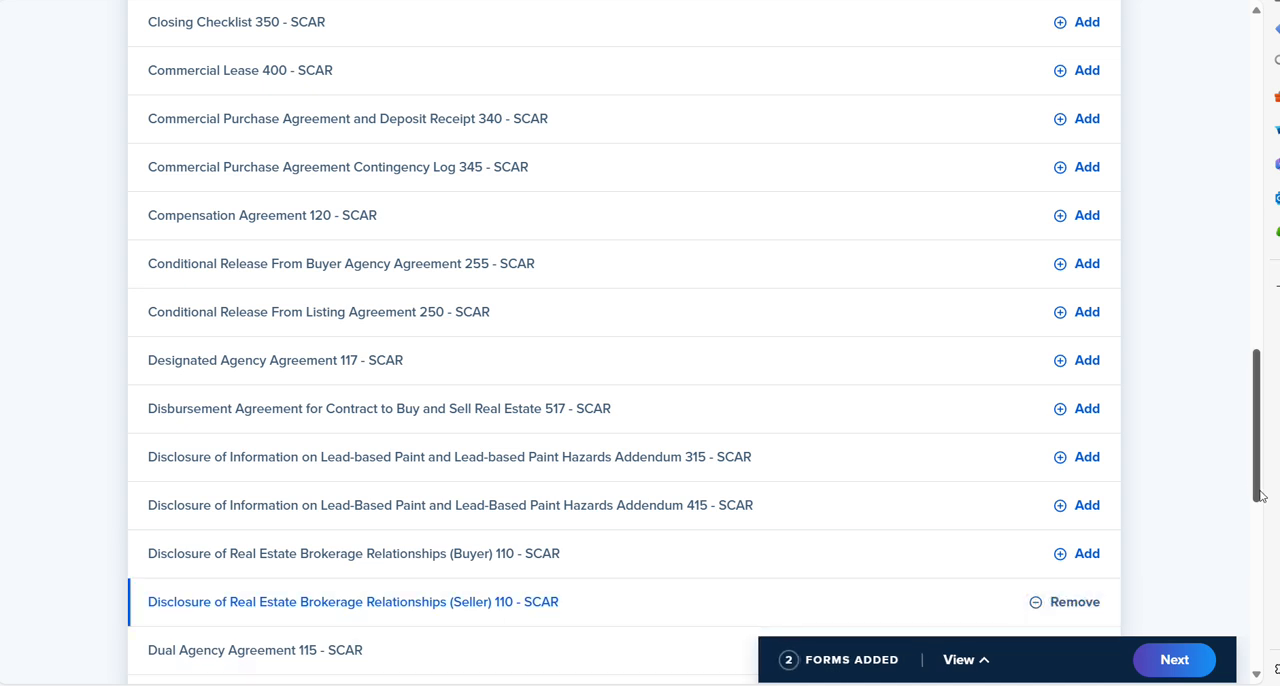
Step: Add Residential Property Condition Disclosure Statement 230 - SCAR to the selected forms
{"action": "left_click_drag", "start_coordinate": [1262, 496], "coordinate": [1278, 652]}
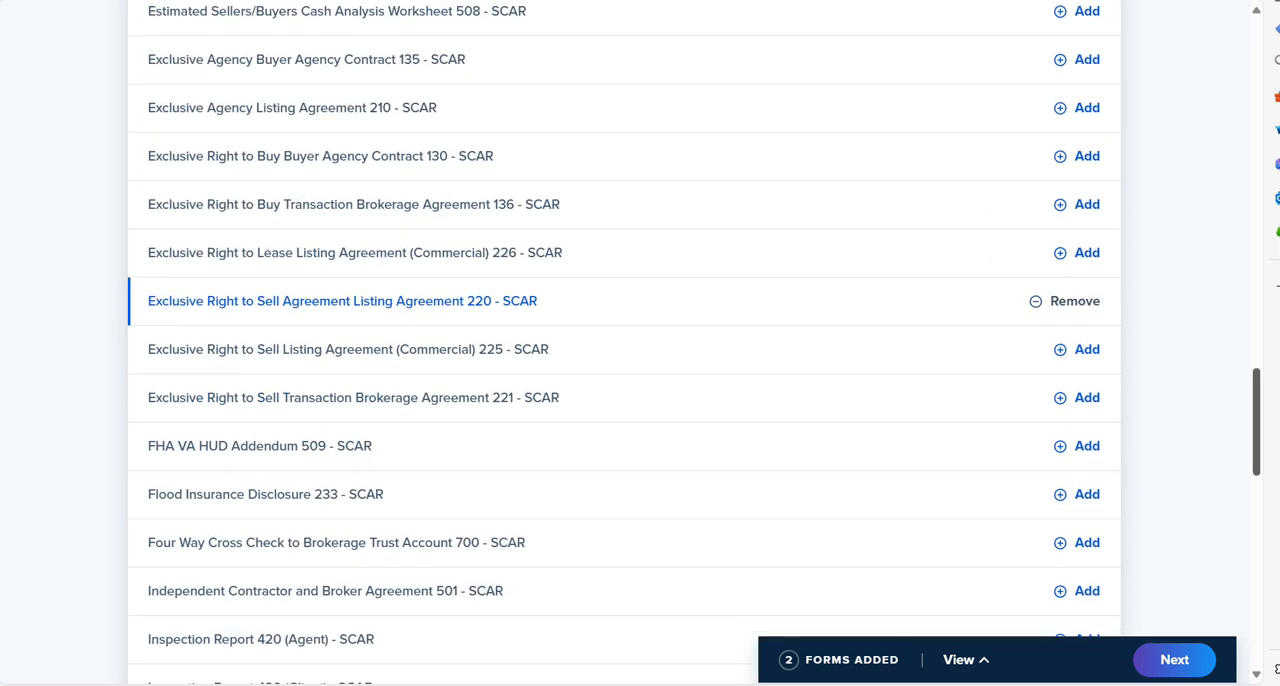
{"action": "scroll", "coordinate": [624, 340], "scroll_direction": "down", "scroll_amount": 3}
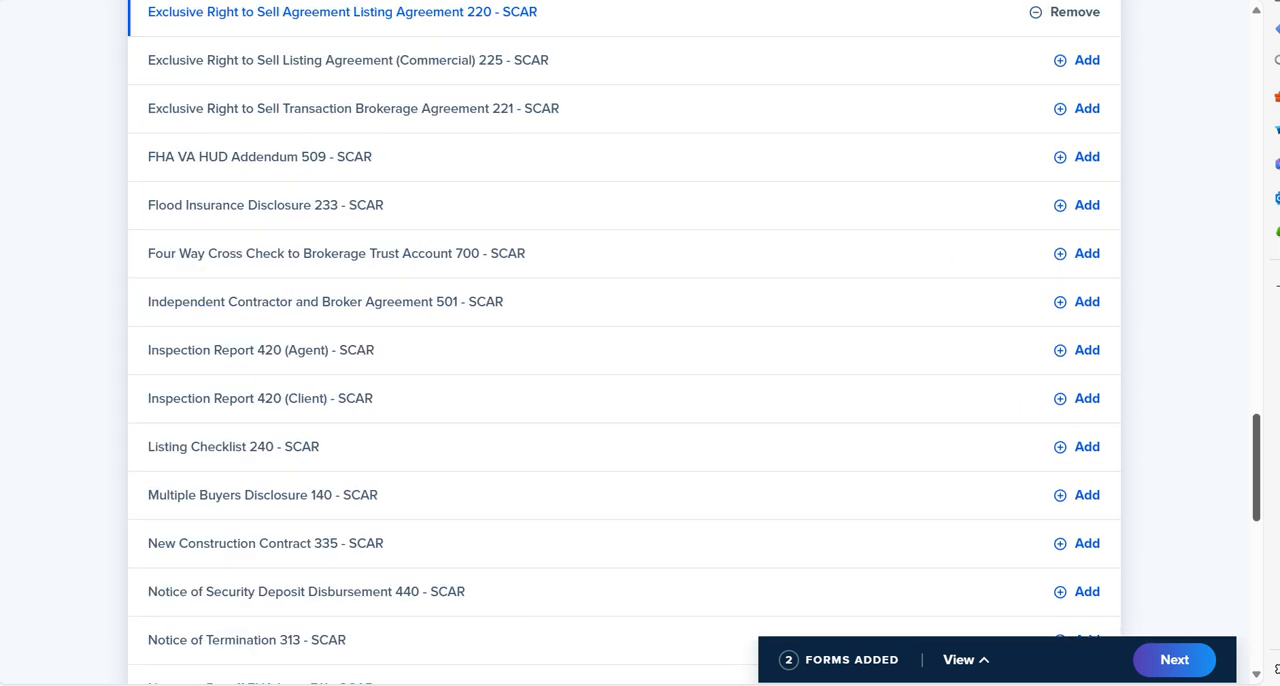
{"action": "scroll", "coordinate": [1258, 573], "scroll_direction": "down", "scroll_amount": 2}
{"action": "left_click_drag", "start_coordinate": [1258, 545], "coordinate": [1267, 580]}
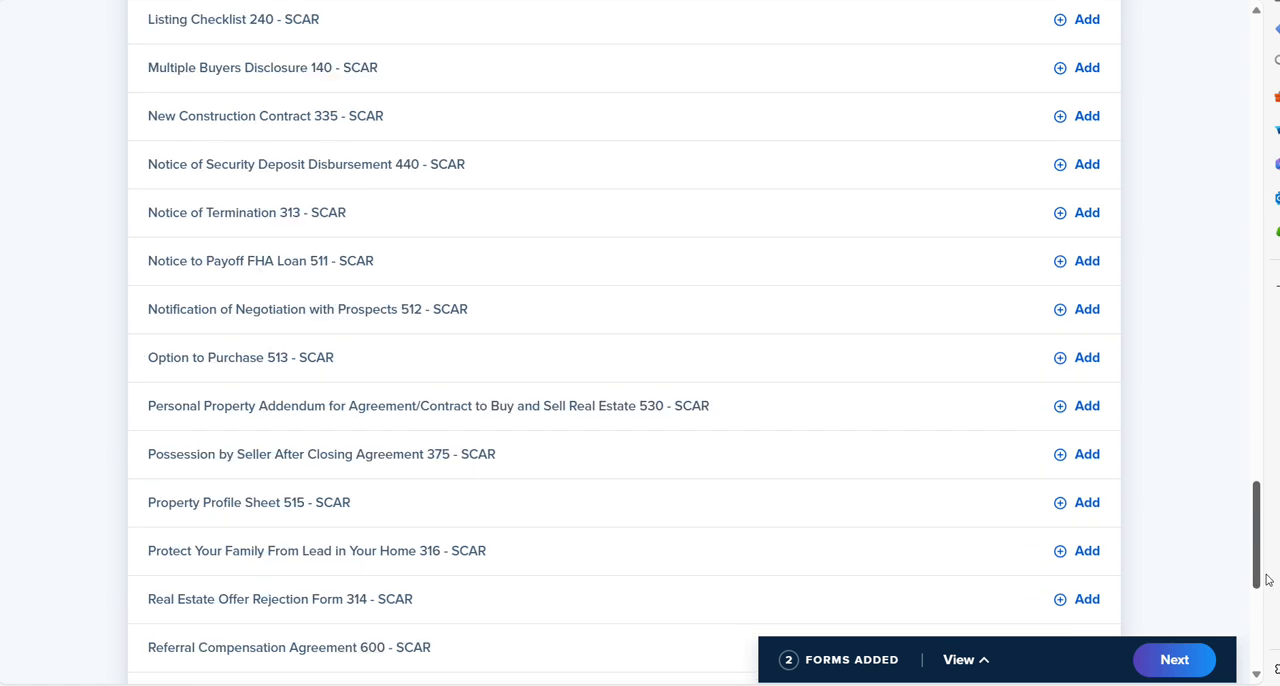
{"action": "scroll", "coordinate": [1267, 580], "scroll_direction": "down", "scroll_amount": 5}
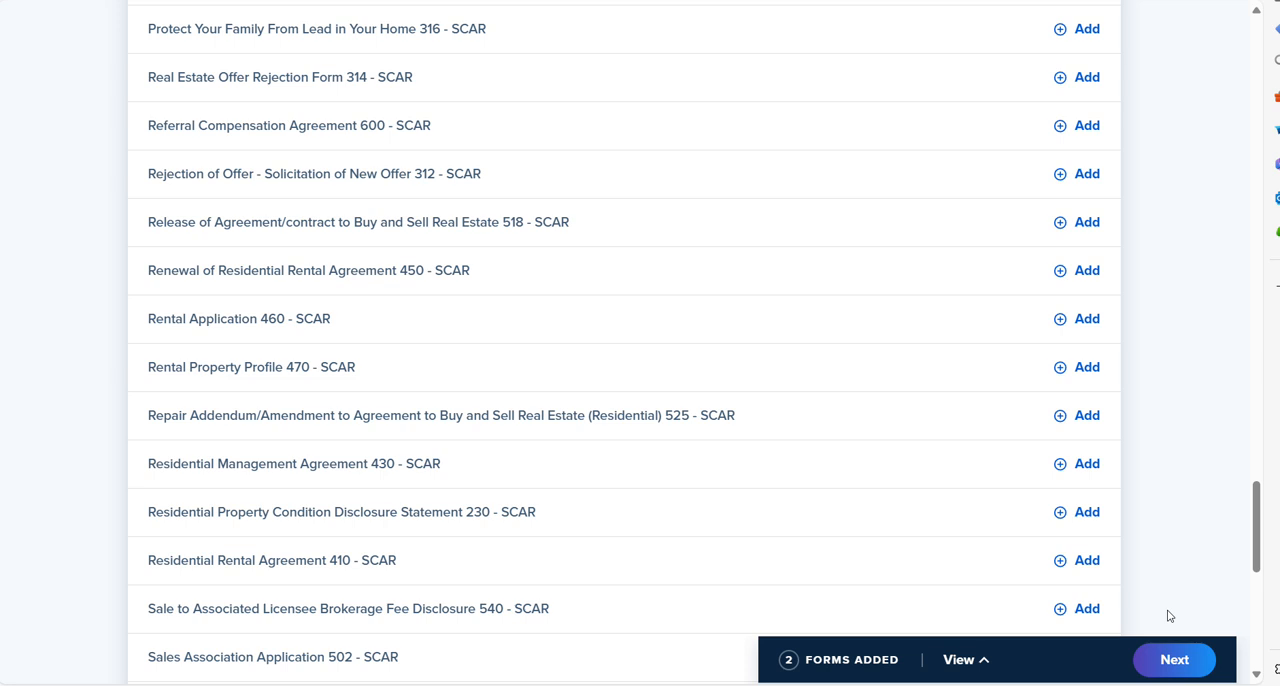
{"action": "left_click", "coordinate": [1075, 519]}
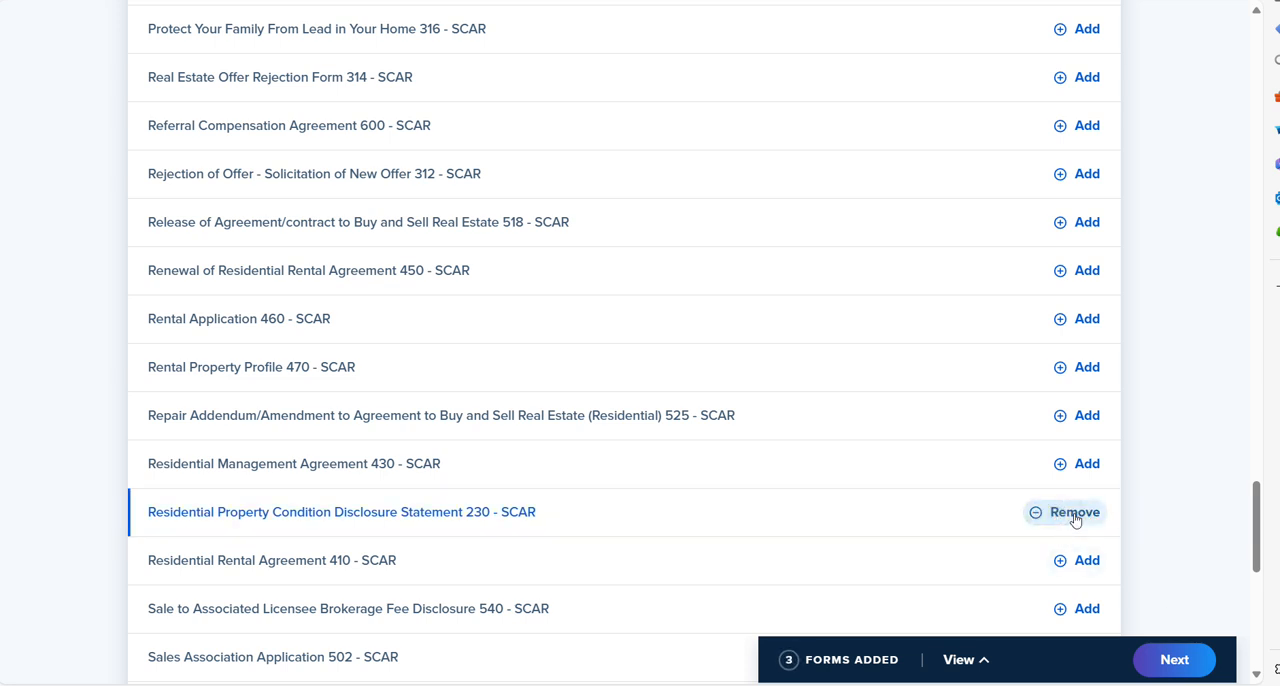
Step: Add Vacation Rental Act/Existing Short Term Rental Addendum 535 - SCAR and place the selected forms in the listing file
{"action": "left_click_drag", "start_coordinate": [1256, 540], "coordinate": [1275, 640]}
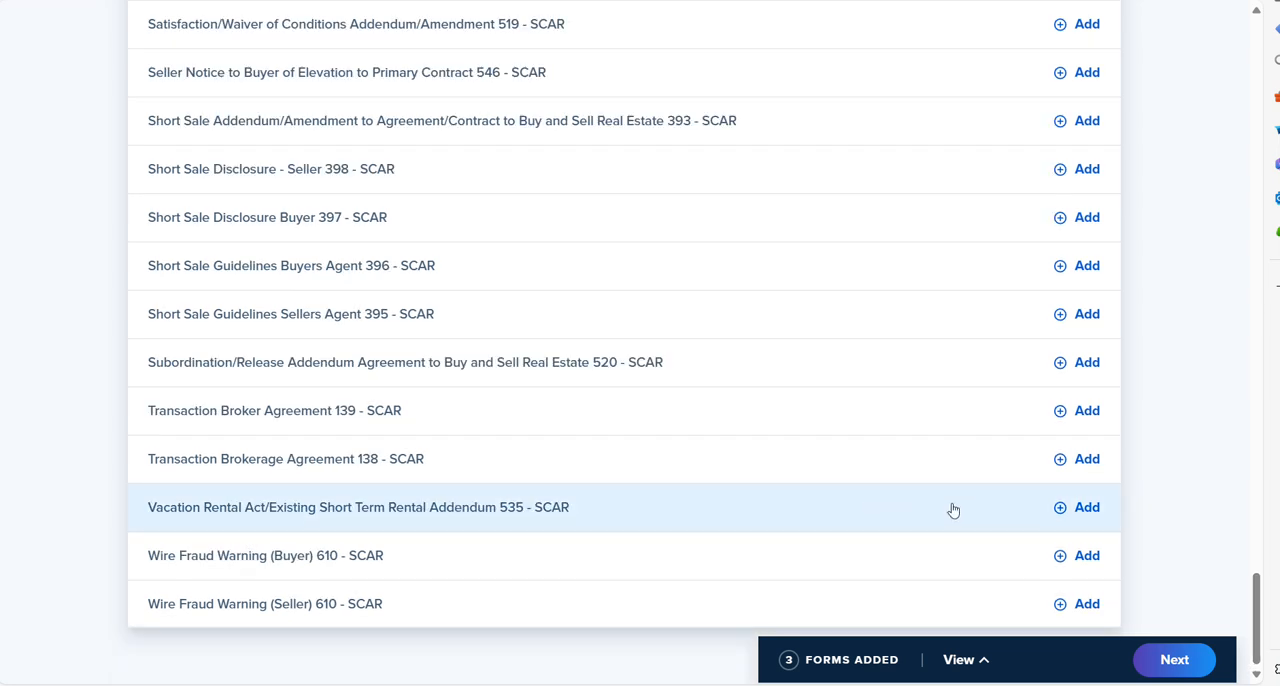
{"action": "left_click", "coordinate": [1087, 508]}
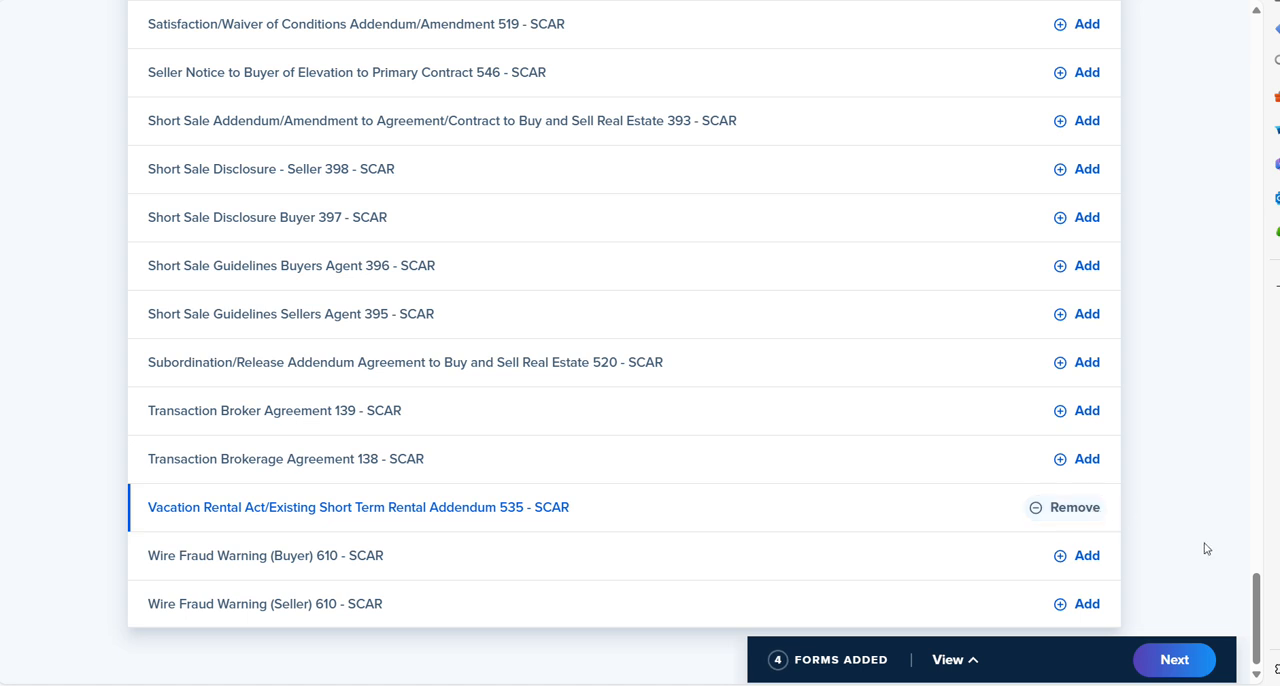
{"action": "left_click", "coordinate": [1172, 660]}
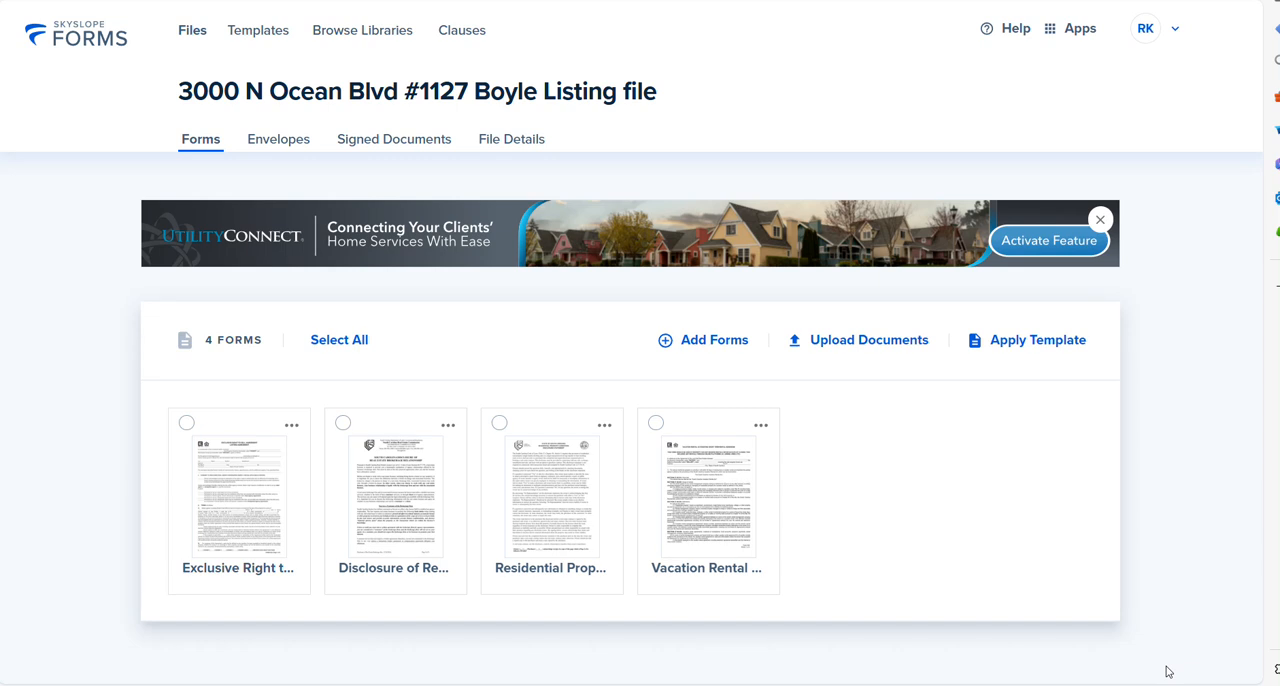
Step: Upload HG Beach Management Act (2).pdf from the Downloads folder to the listing file
{"action": "left_click", "coordinate": [862, 345]}
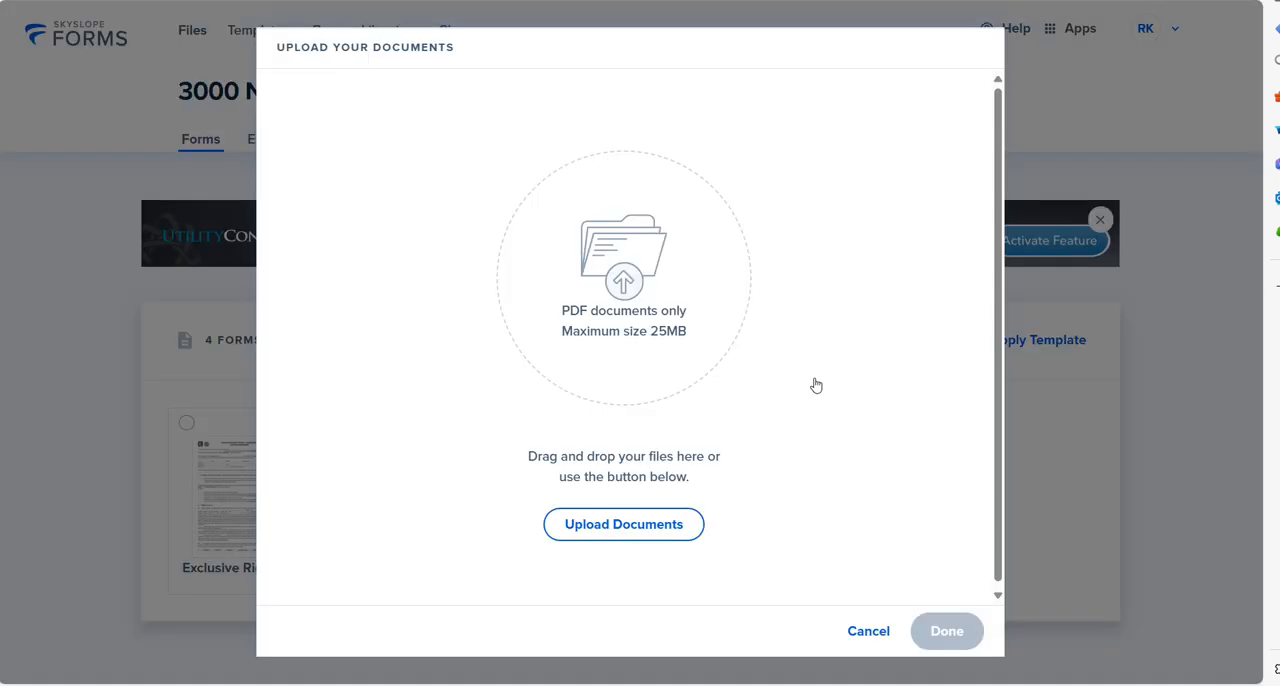
{"action": "left_click", "coordinate": [635, 526]}
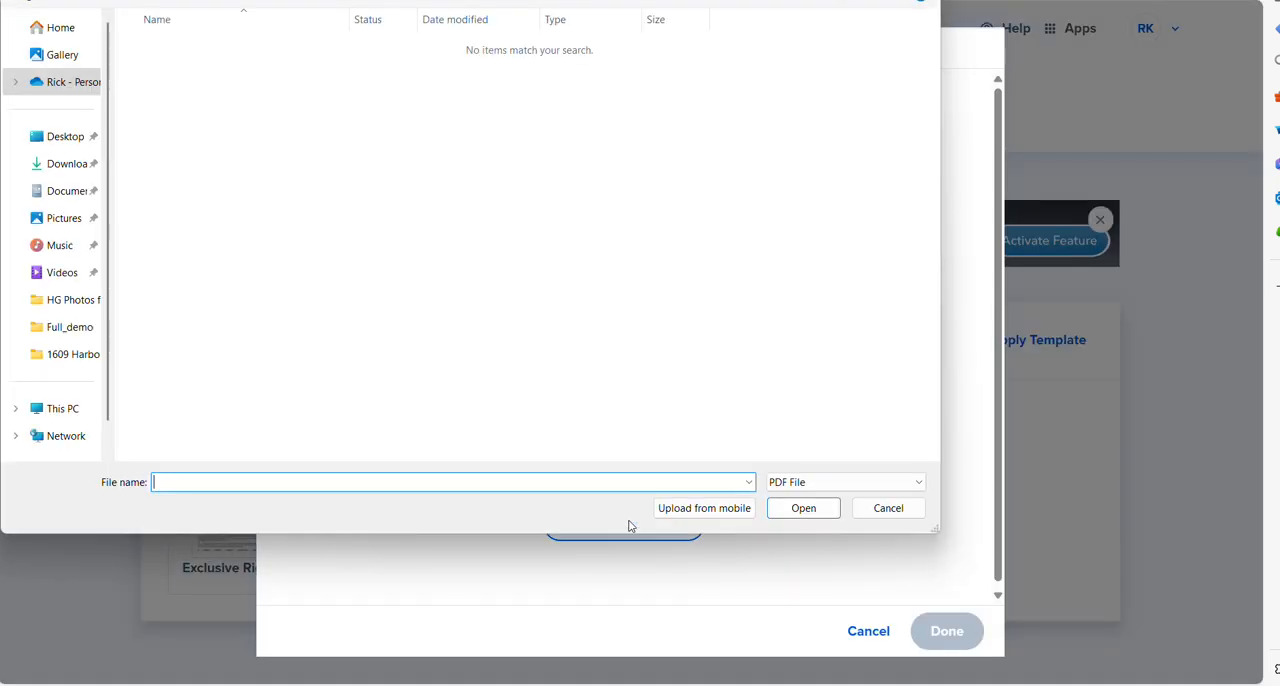
{"action": "left_click", "coordinate": [55, 172]}
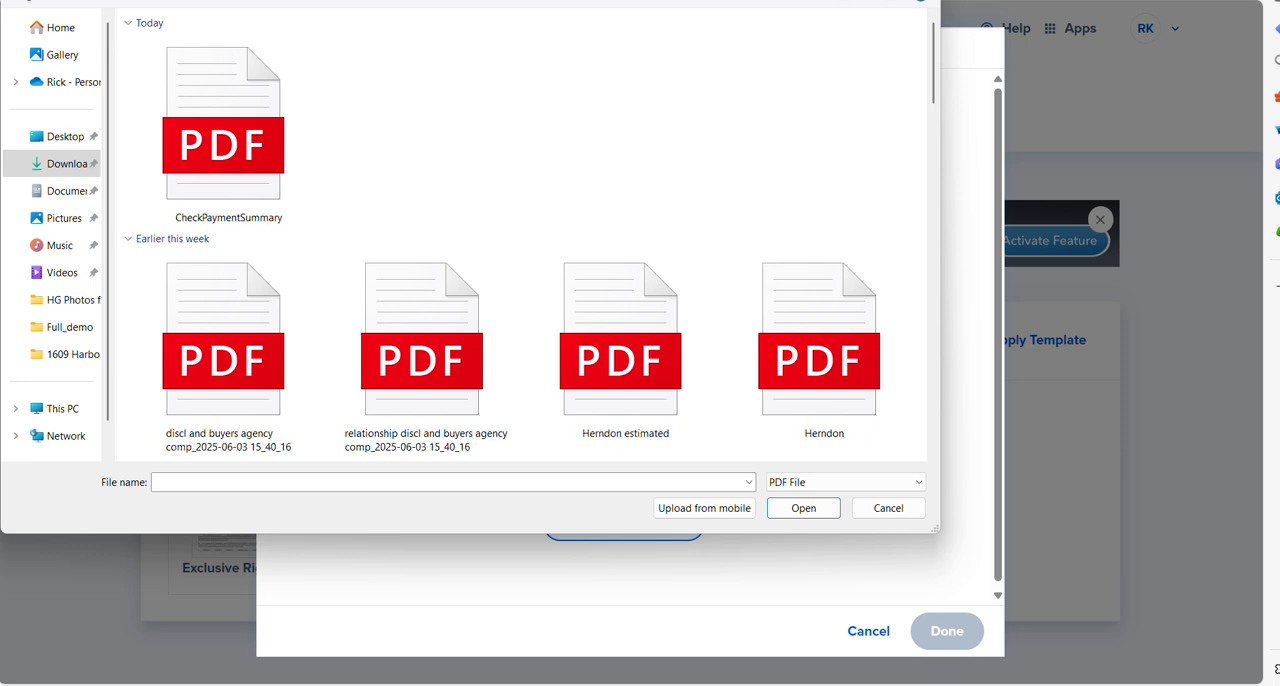
{"action": "type", "text": "beach mana"}
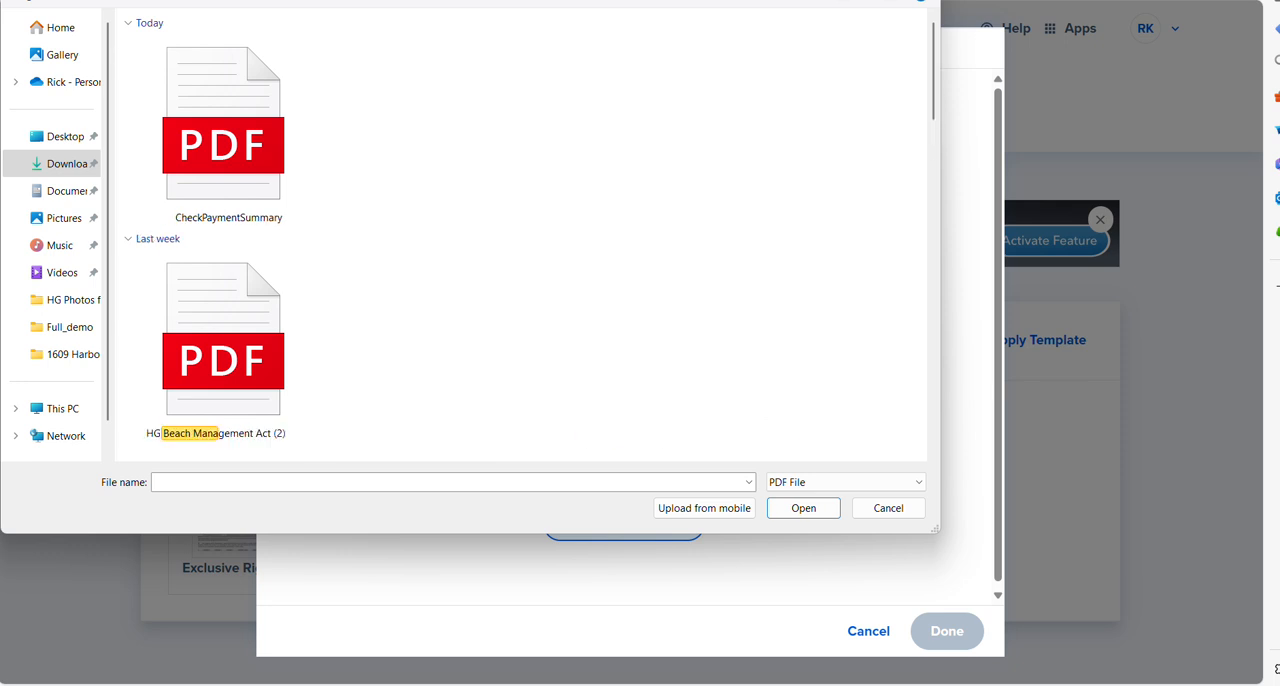
{"action": "double_click", "coordinate": [160, 320]}
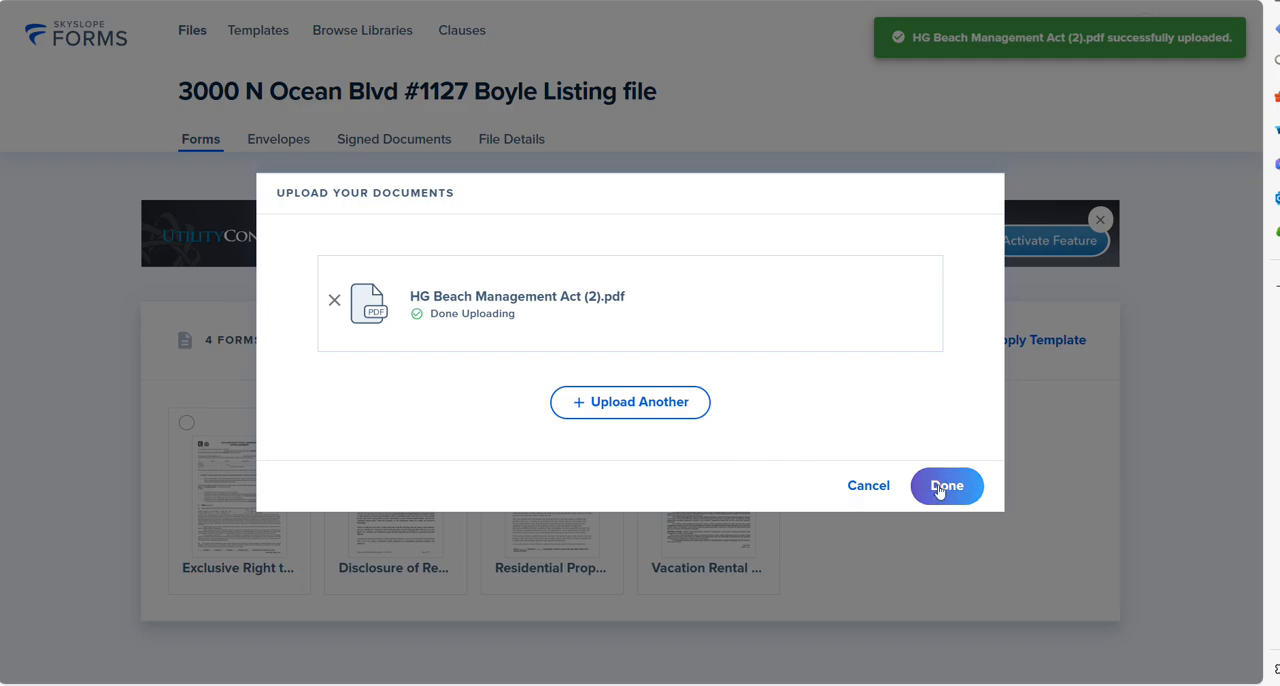
{"action": "left_click", "coordinate": [944, 487]}
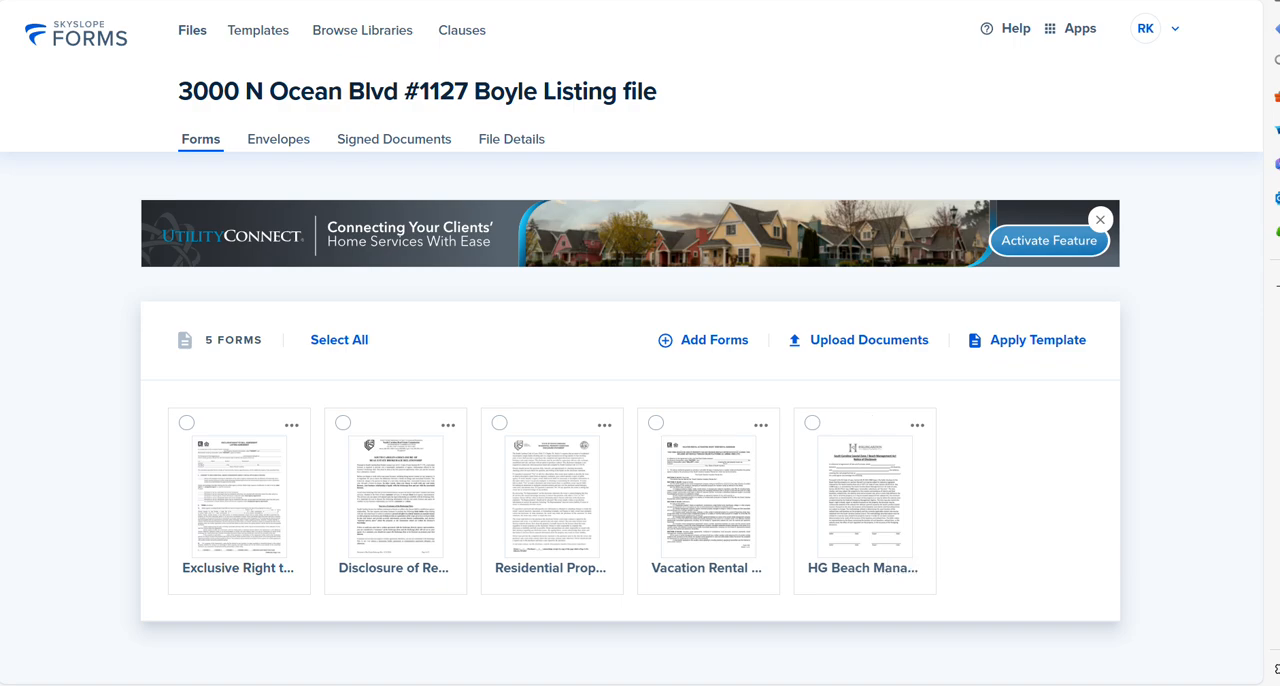
Step: Open The Agent Locker's Myrtle Beach market documents in a new browser tab and view the HRE Beach Management Act form
{"action": "key", "text": "ctrl+t"}
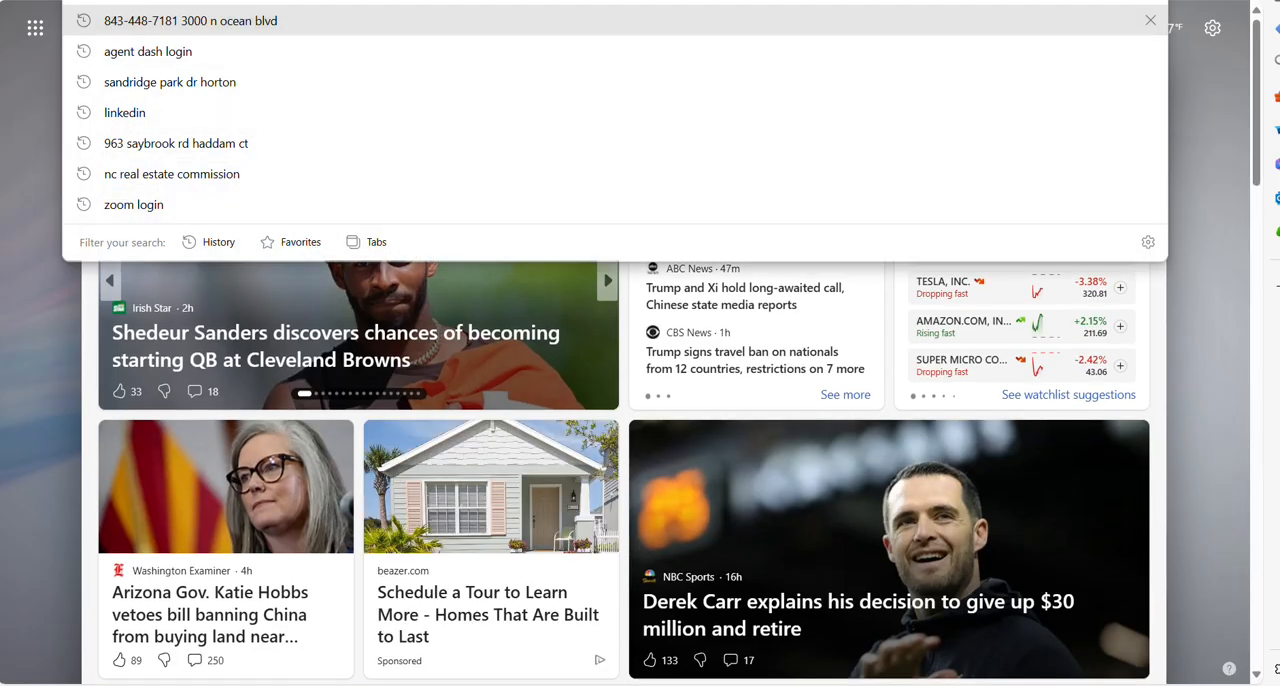
{"action": "type", "text": "the"}
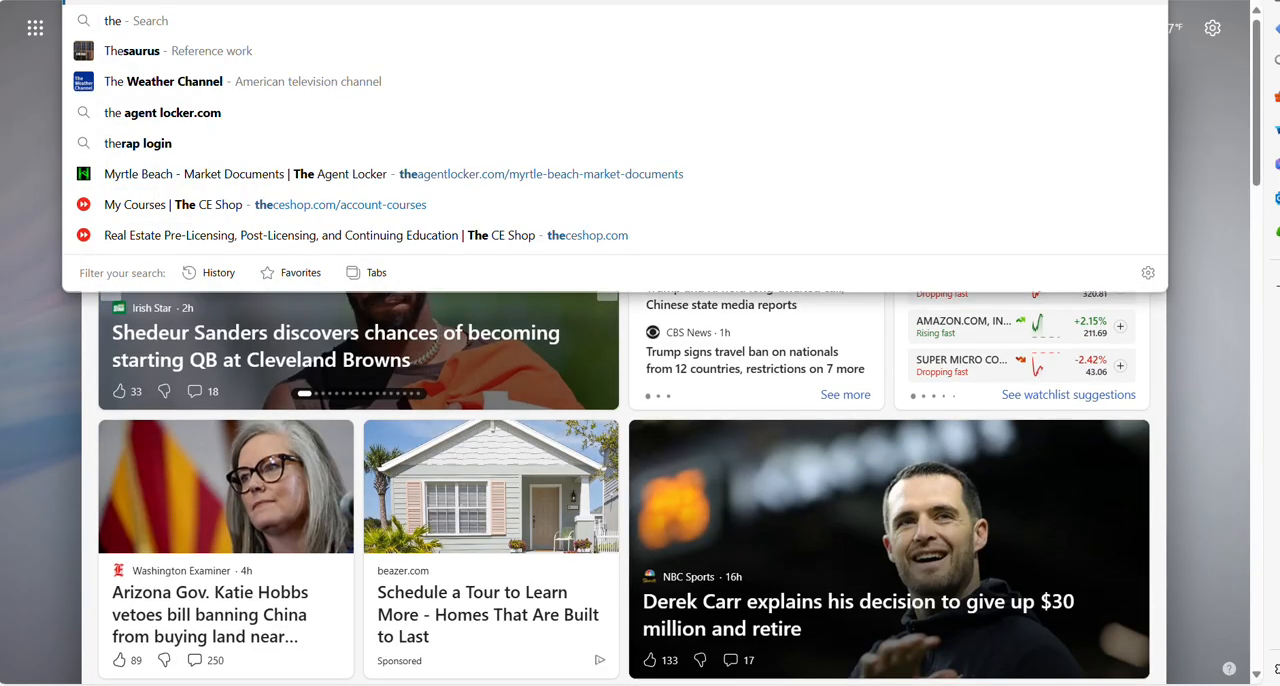
{"action": "key", "text": "Return"}
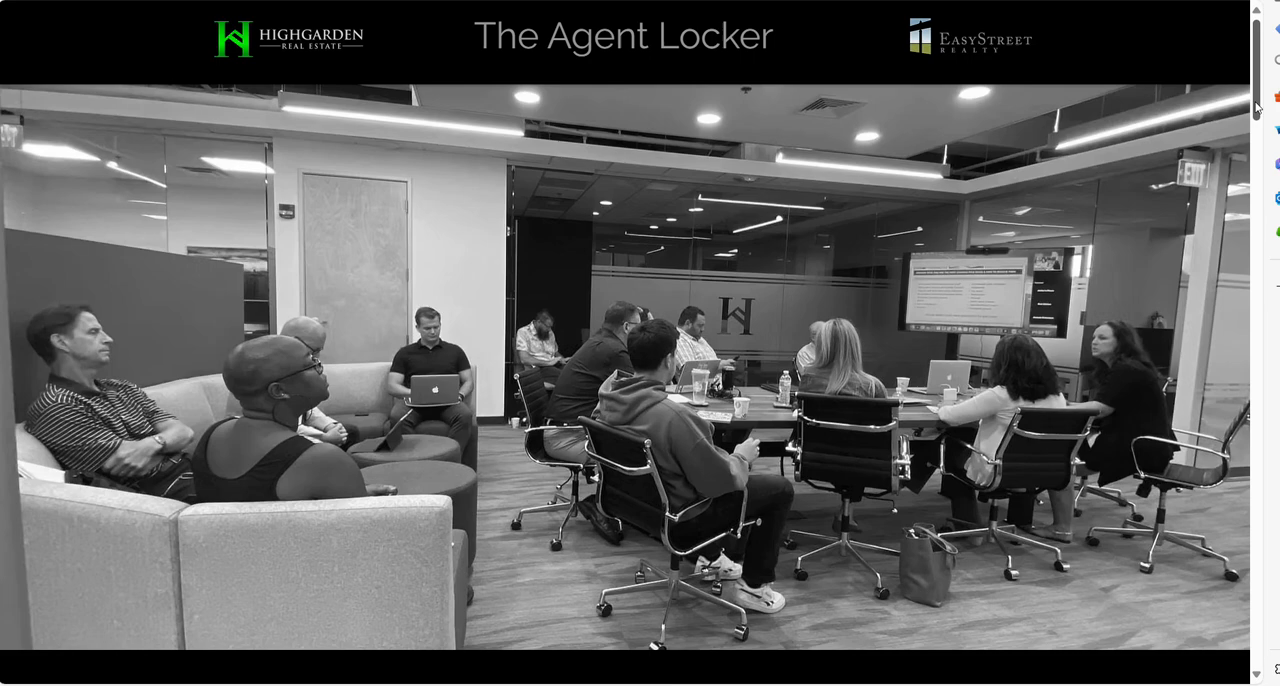
{"action": "left_click_drag", "start_coordinate": [1257, 102], "coordinate": [1257, 433]}
{"action": "left_click", "coordinate": [820, 457]}
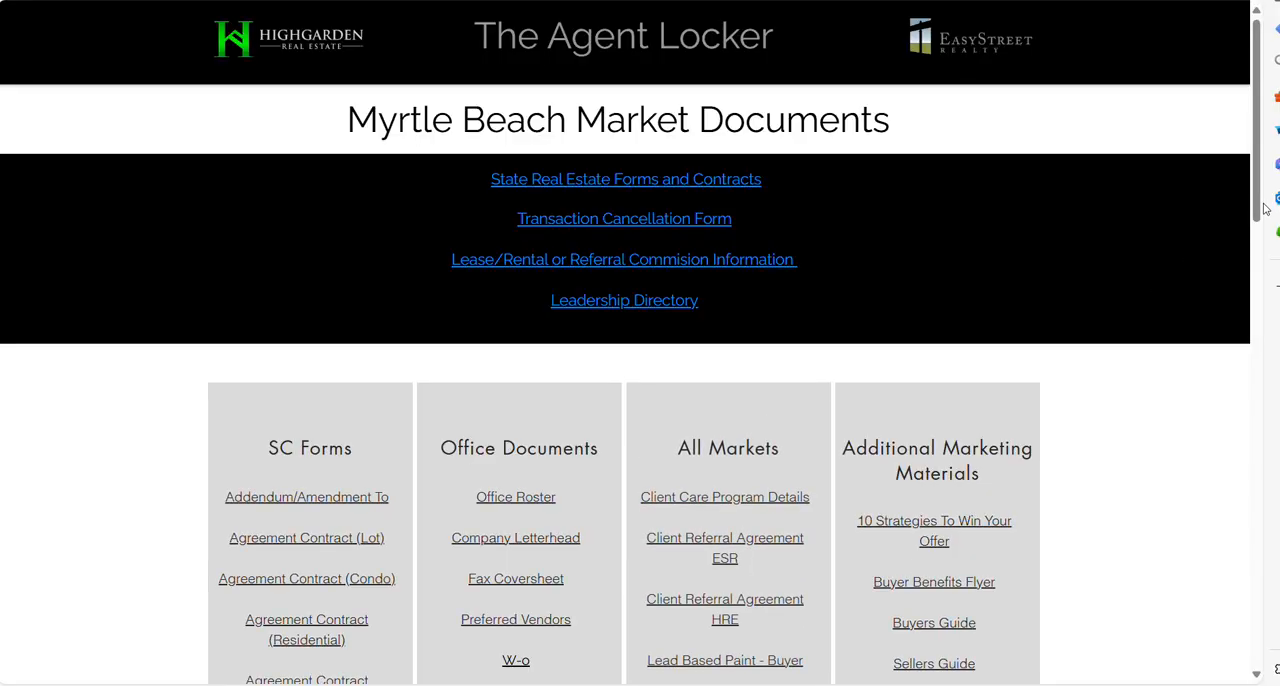
{"action": "left_click_drag", "start_coordinate": [1257, 207], "coordinate": [1257, 372]}
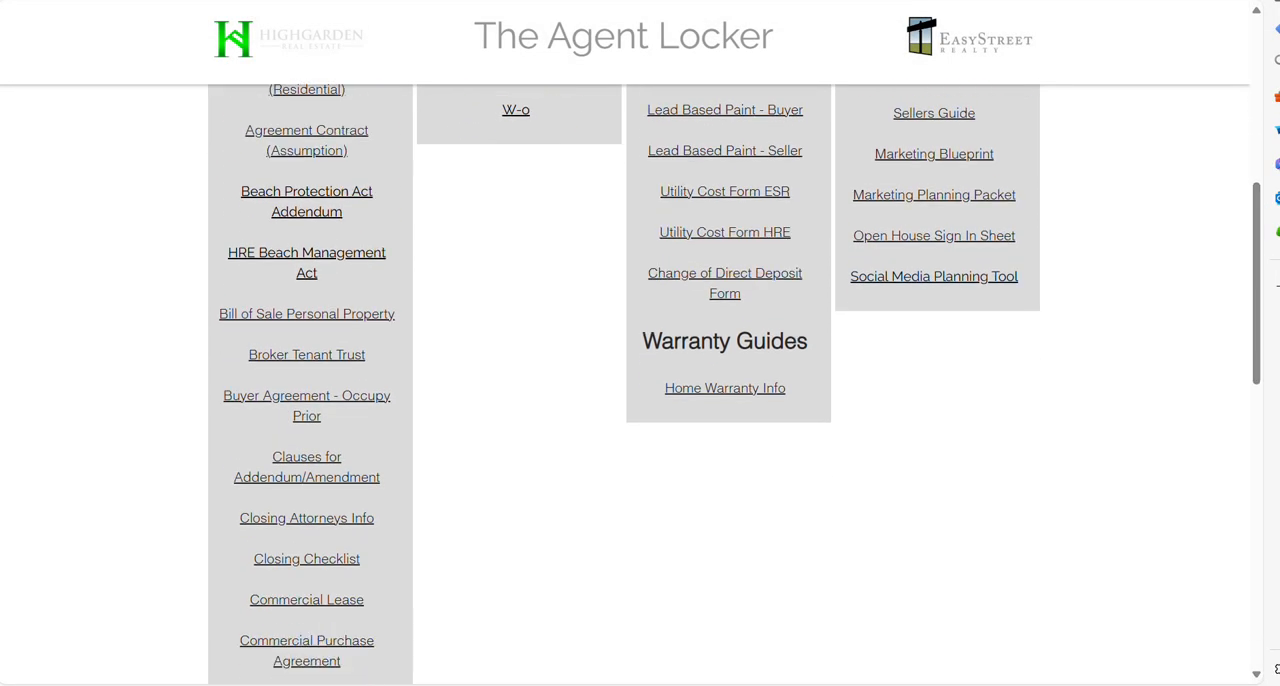
{"action": "scroll", "coordinate": [350, 275], "scroll_direction": "down", "scroll_amount": 1}
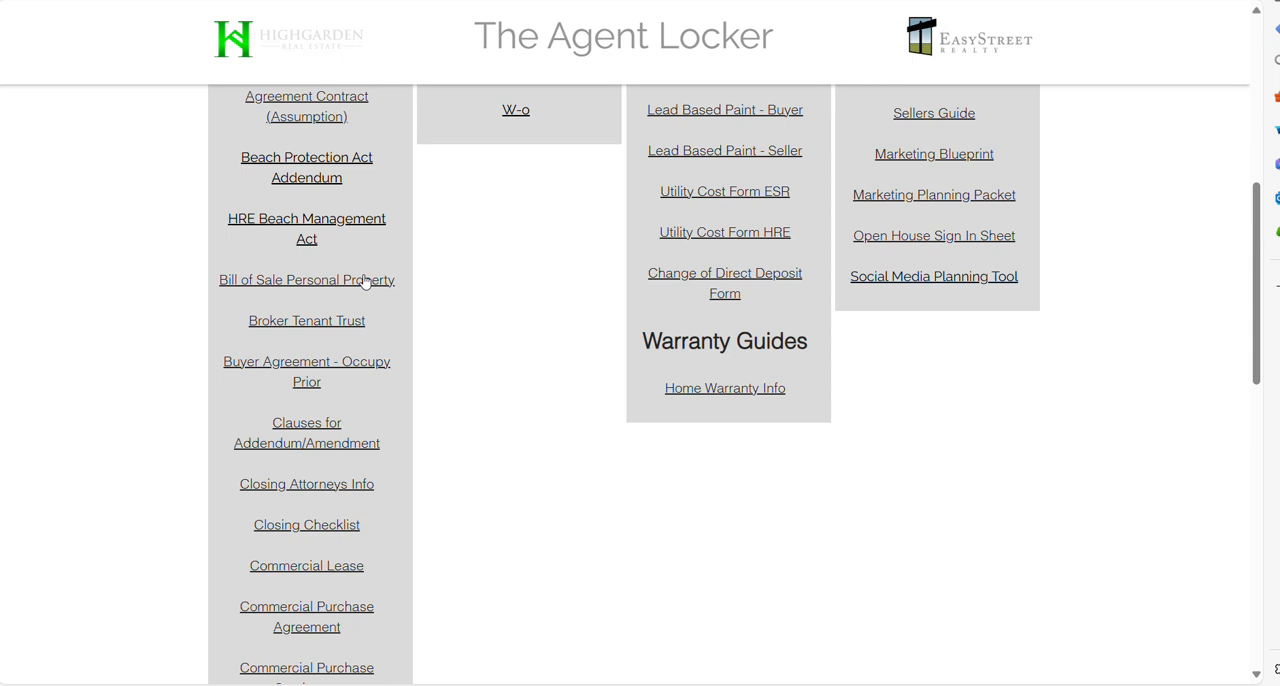
{"action": "left_click", "coordinate": [290, 224]}
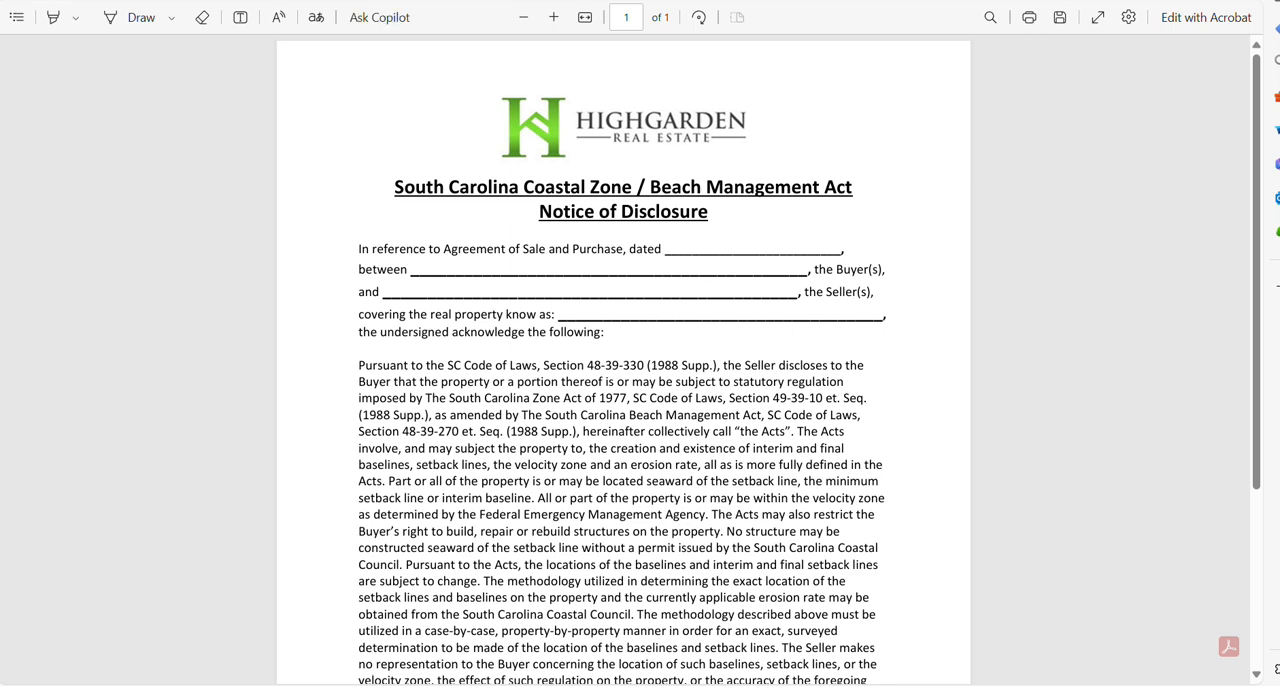
Step: Return to the listing file in SkySlope Forms and open Exclusive Right to Sell Agreement Listing Agreement 220 - SCAR
{"action": "left_click", "coordinate": [840, 1]}
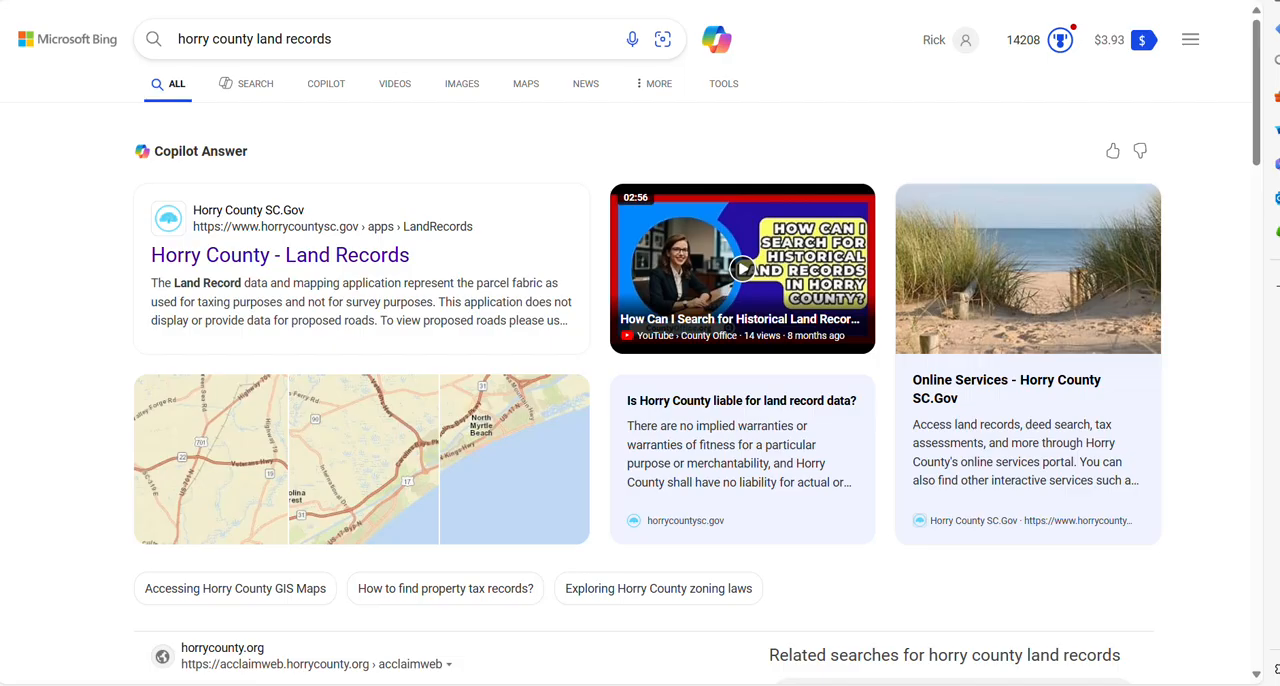
{"action": "left_click", "coordinate": [840, 1]}
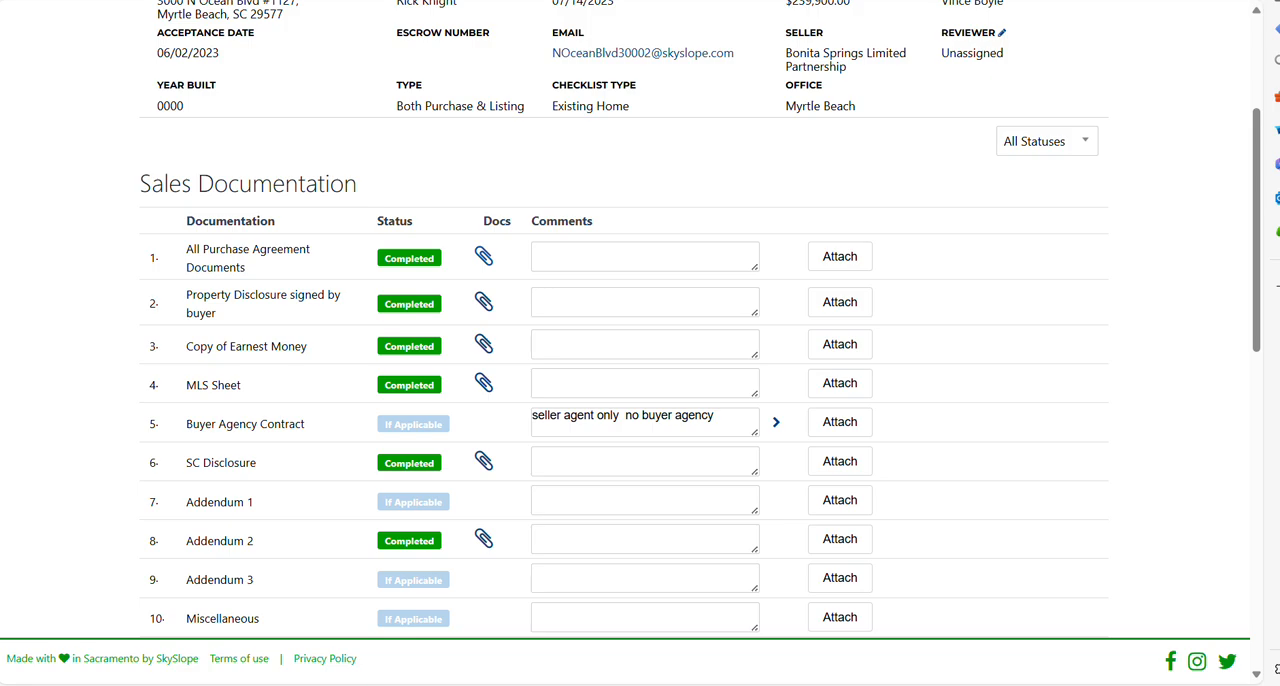
{"action": "left_click", "coordinate": [840, 1]}
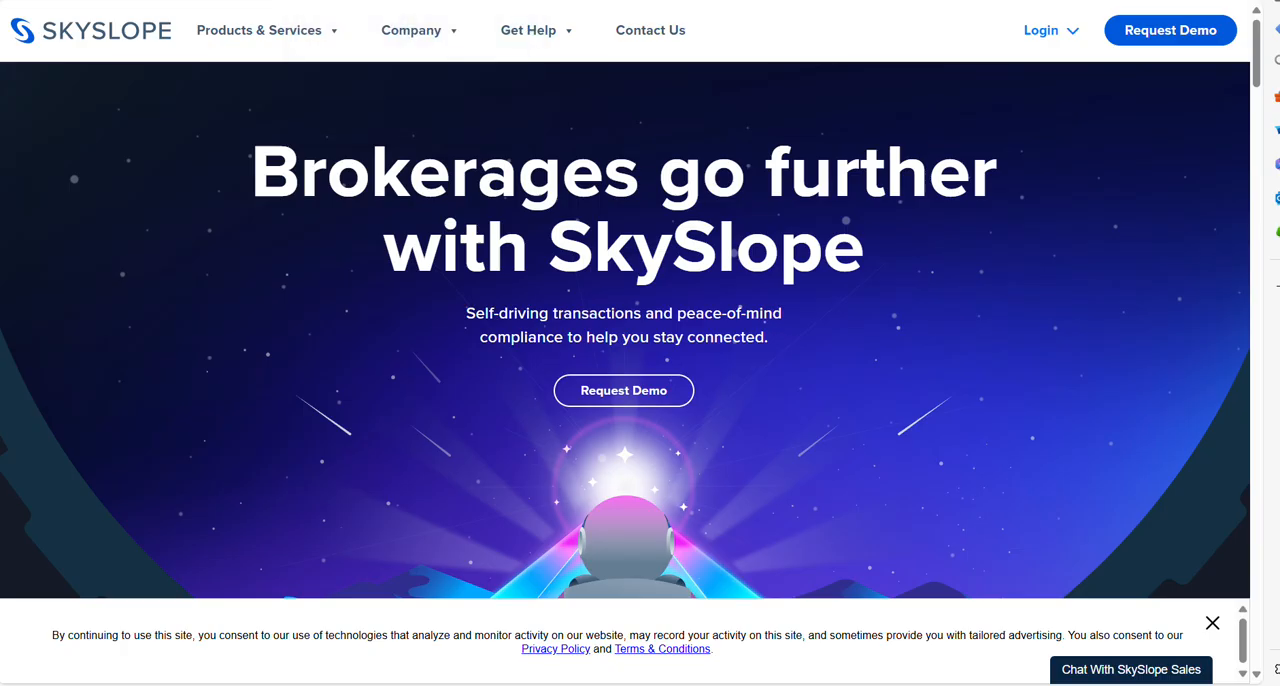
{"action": "left_click", "coordinate": [840, 1]}
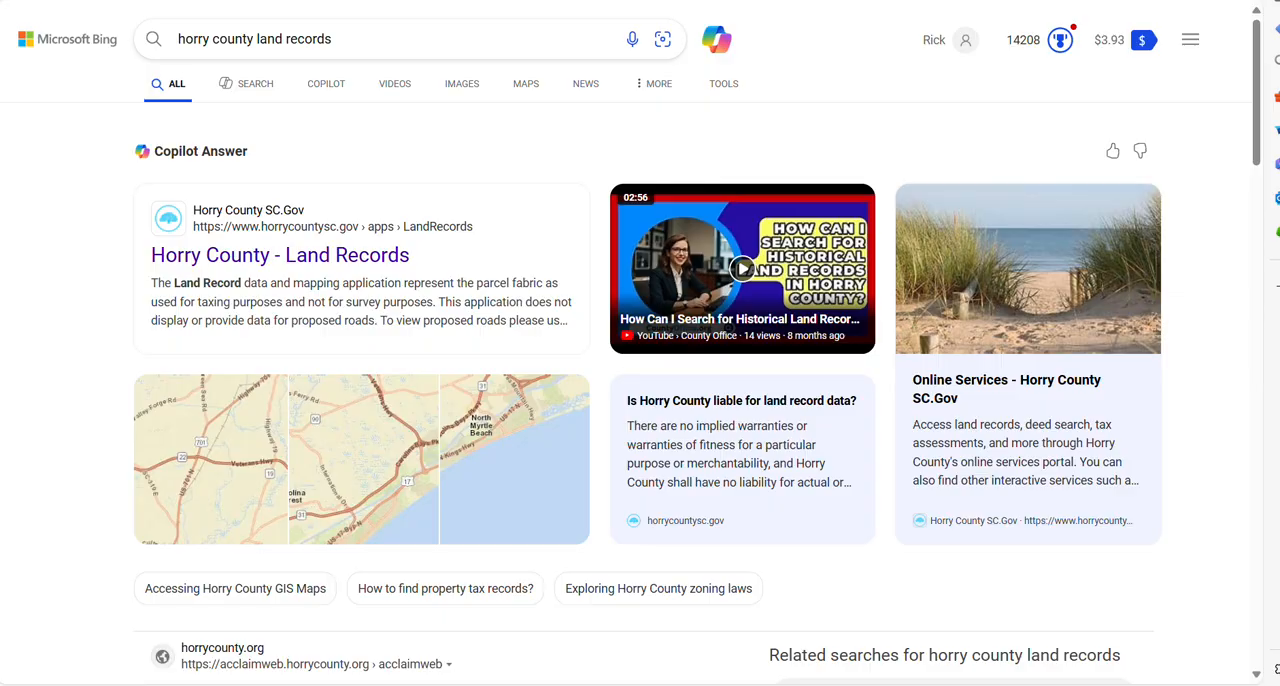
{"action": "left_click", "coordinate": [840, 1]}
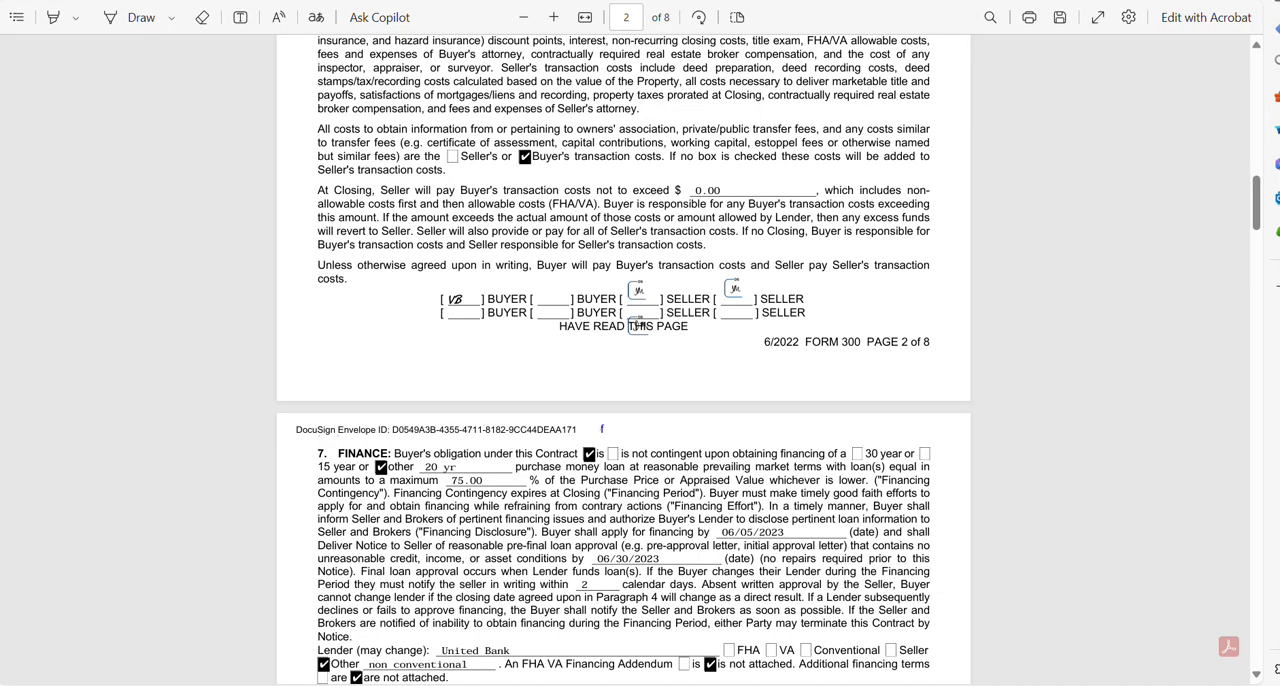
{"action": "left_click", "coordinate": [880, 1]}
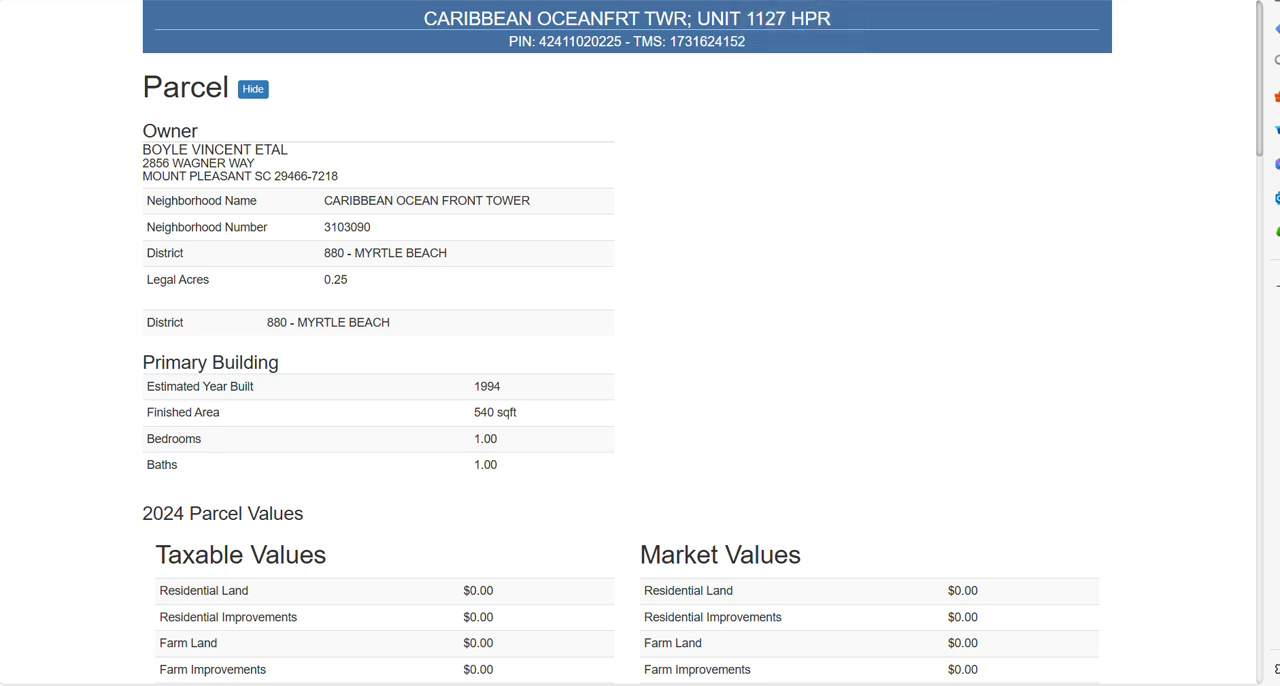
{"action": "key", "text": "ctrl+Tab"}
{"action": "key", "text": "ctrl+Tab"}
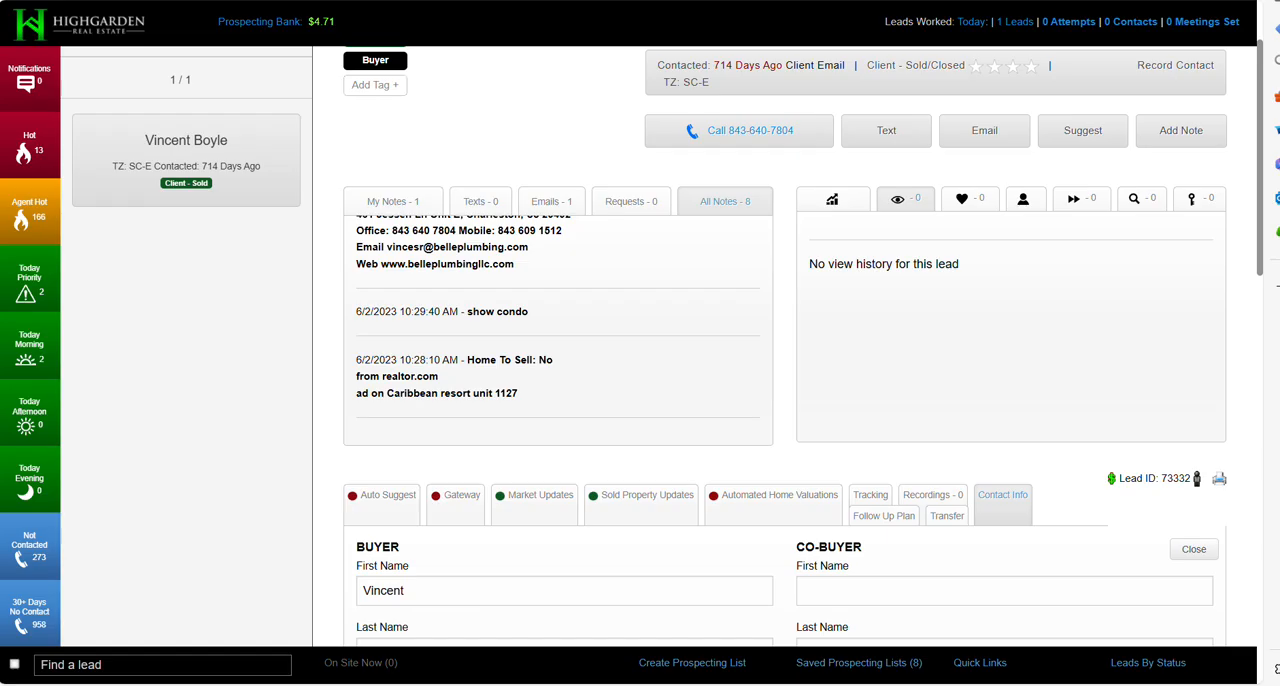
{"action": "key", "text": "ctrl+Tab"}
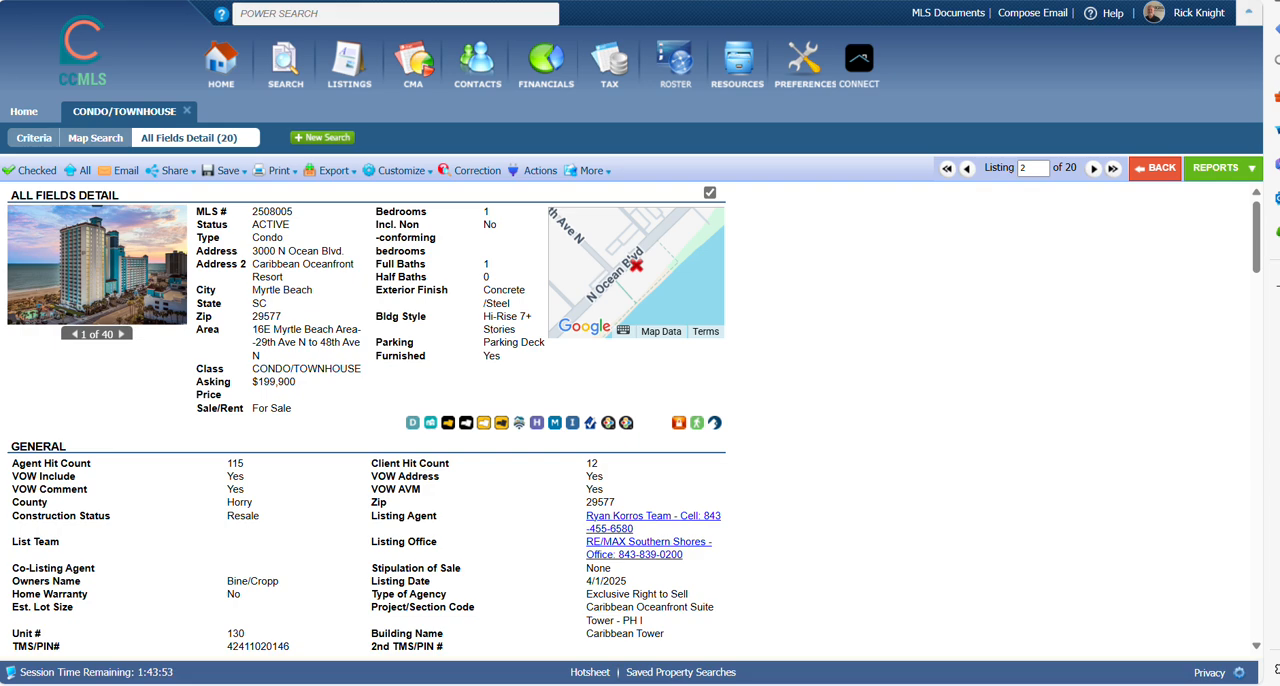
{"action": "key", "text": "ctrl+Tab"}
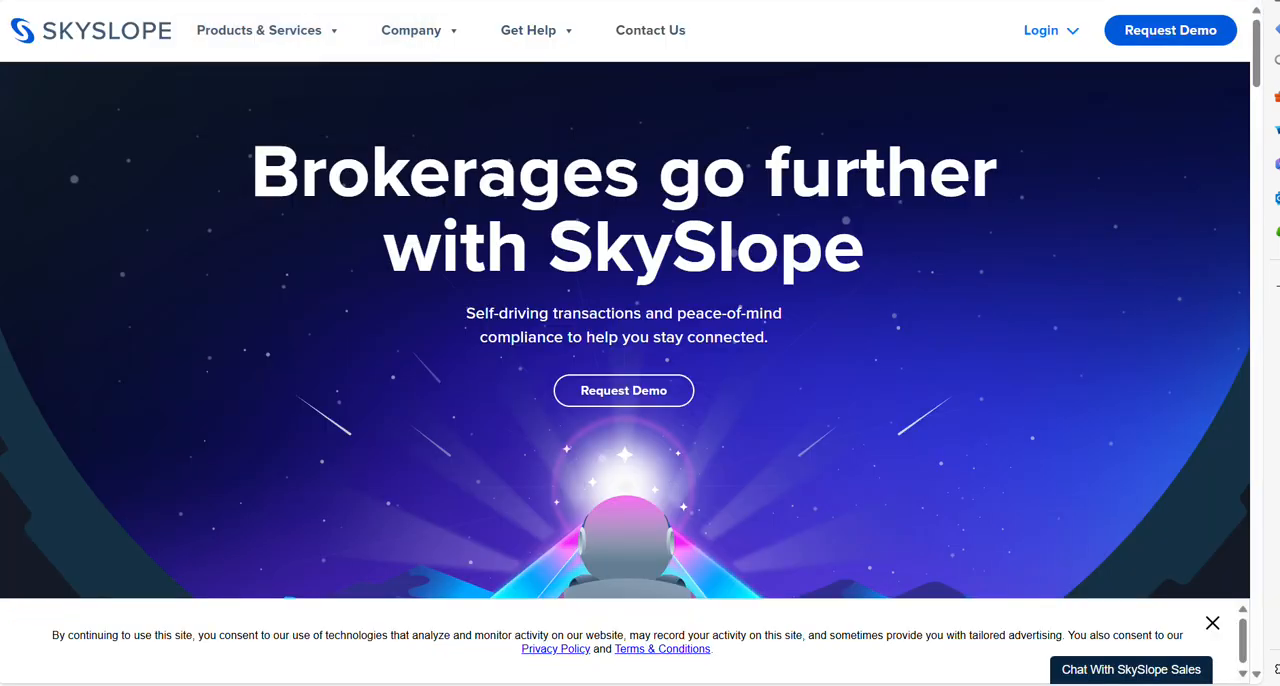
{"action": "key", "text": "ctrl+Tab"}
{"action": "key", "text": "ctrl+Tab"}
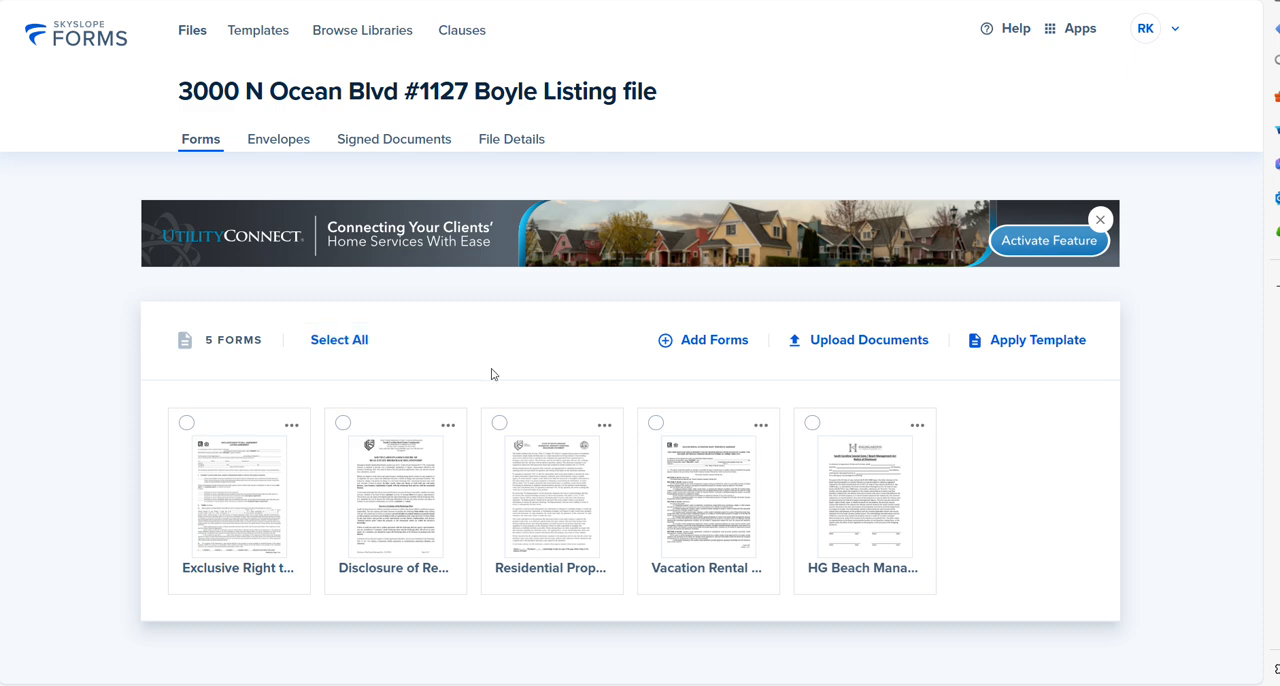
{"action": "left_click", "coordinate": [246, 500]}
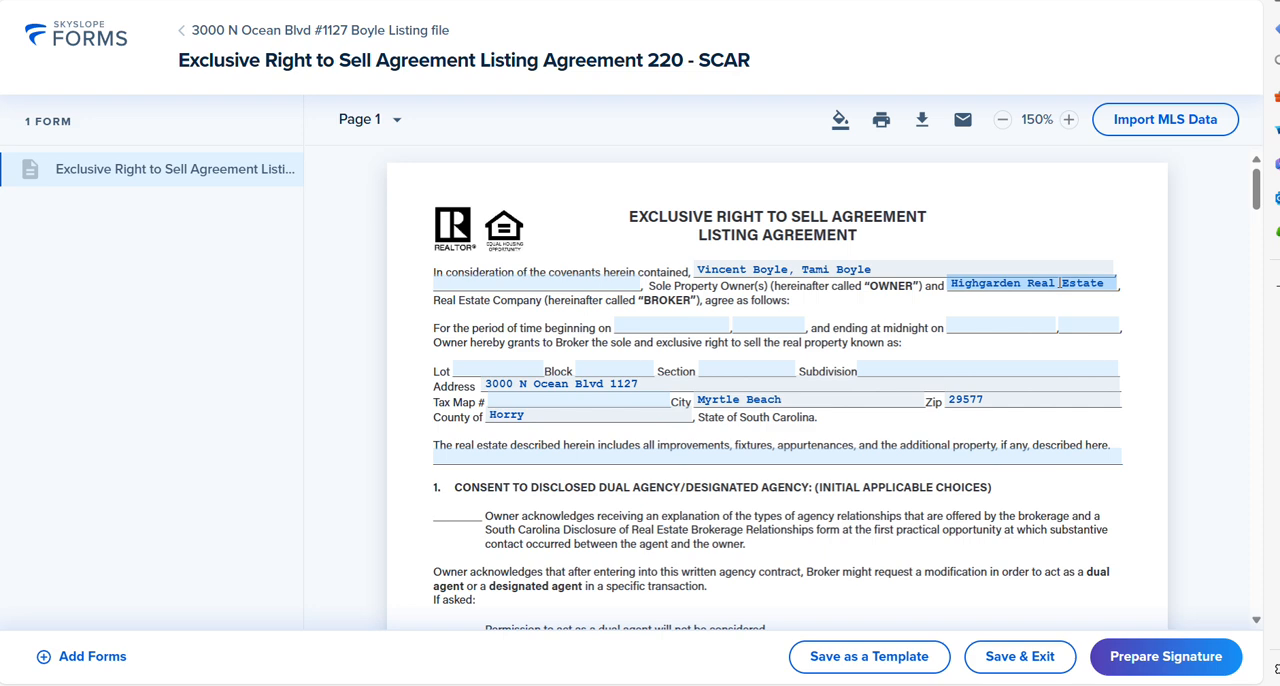
Step: Set the listing period to begin on June 21, 2025 and end on December 21, 2025
{"action": "left_click", "coordinate": [663, 329]}
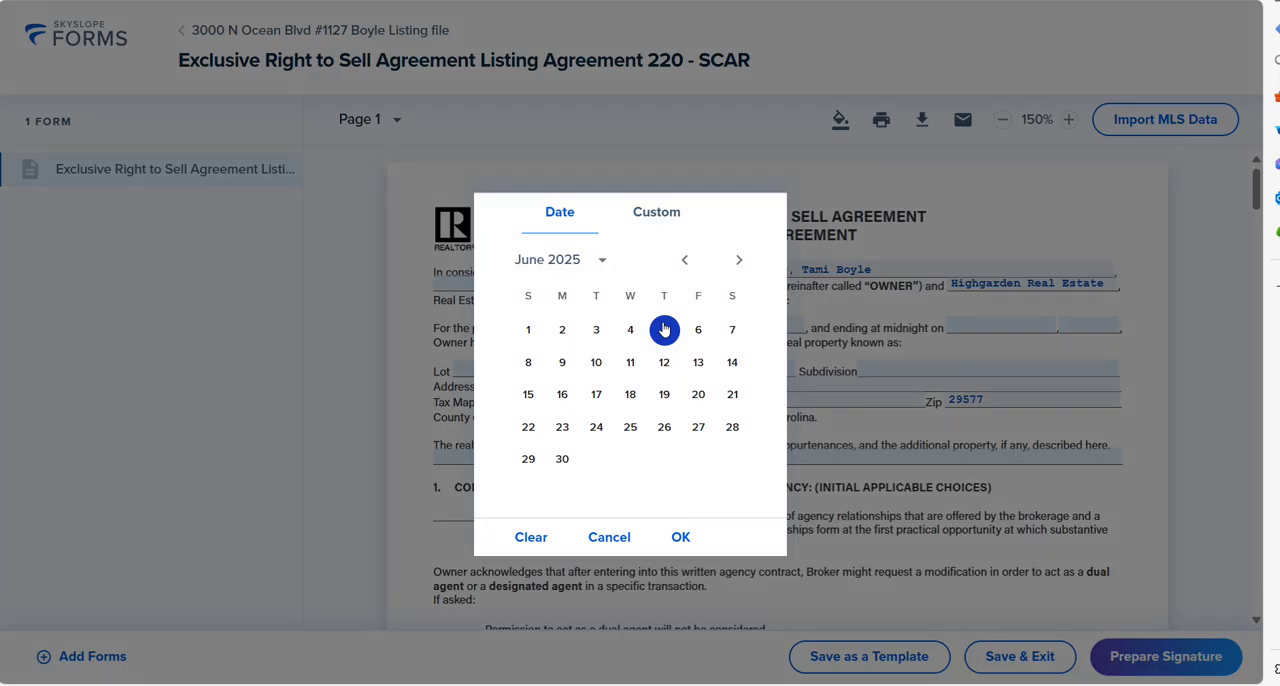
{"action": "left_click", "coordinate": [731, 396]}
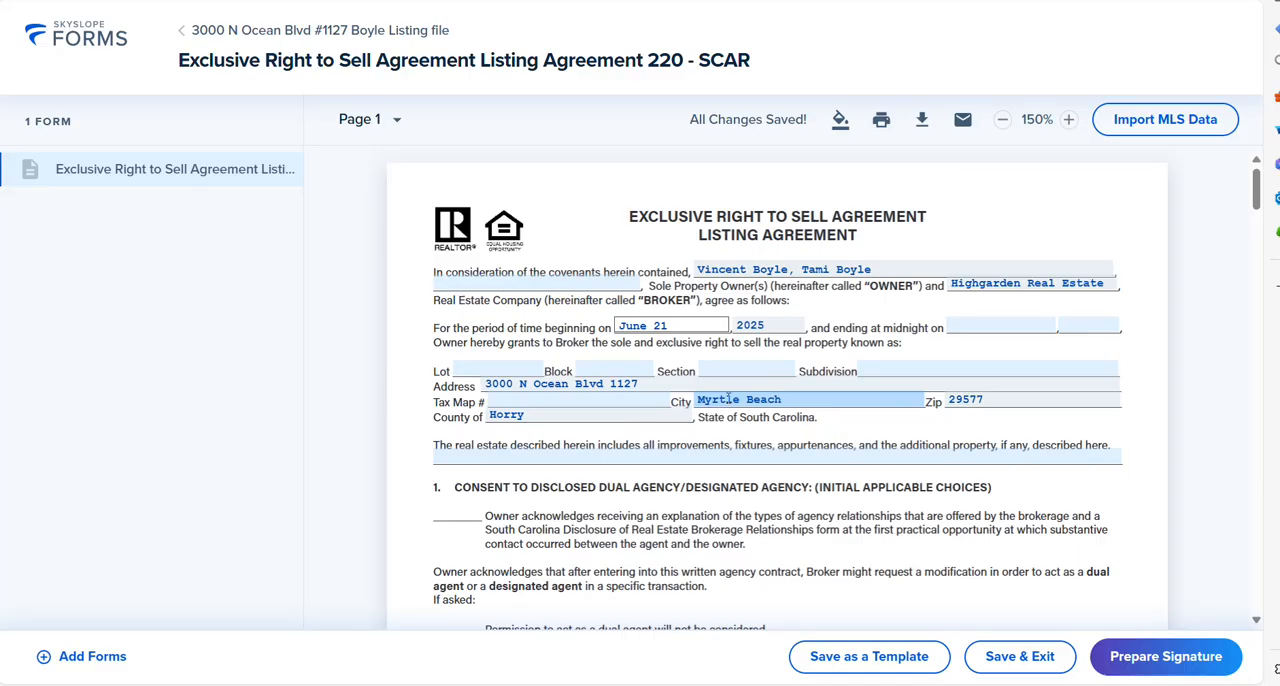
{"action": "left_click", "coordinate": [1000, 325]}
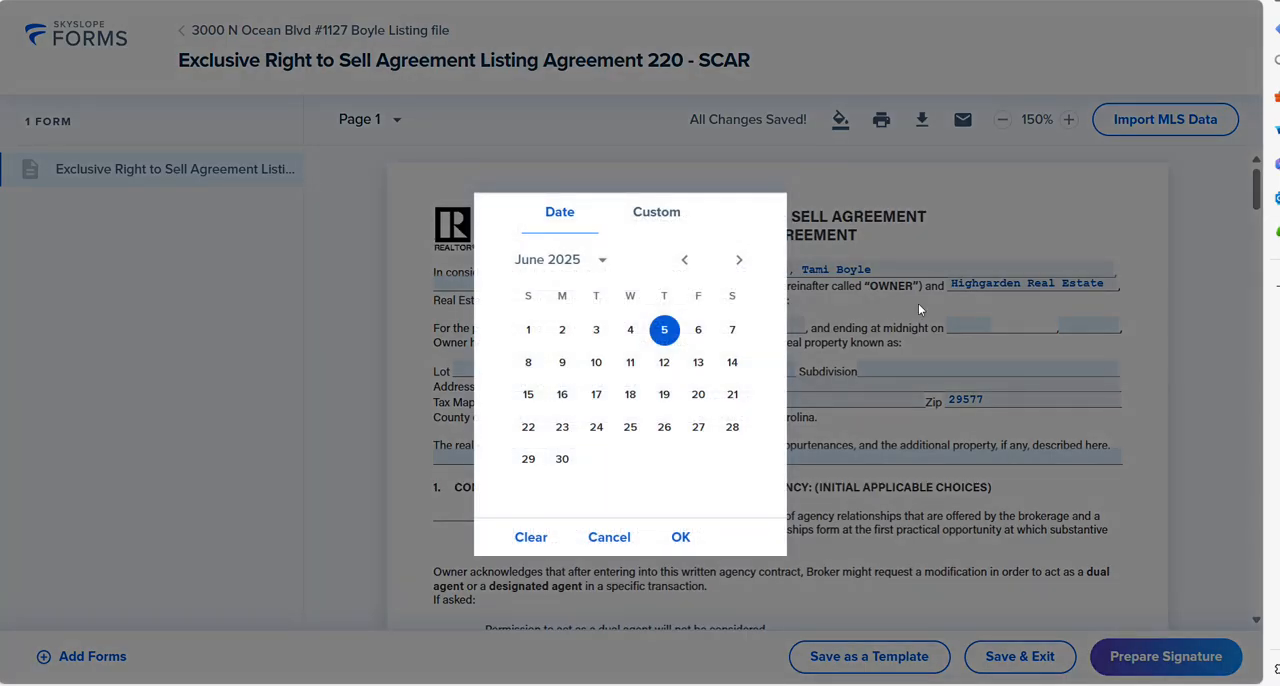
{"action": "left_click", "coordinate": [739, 260]}
{"action": "left_click", "coordinate": [739, 260]}
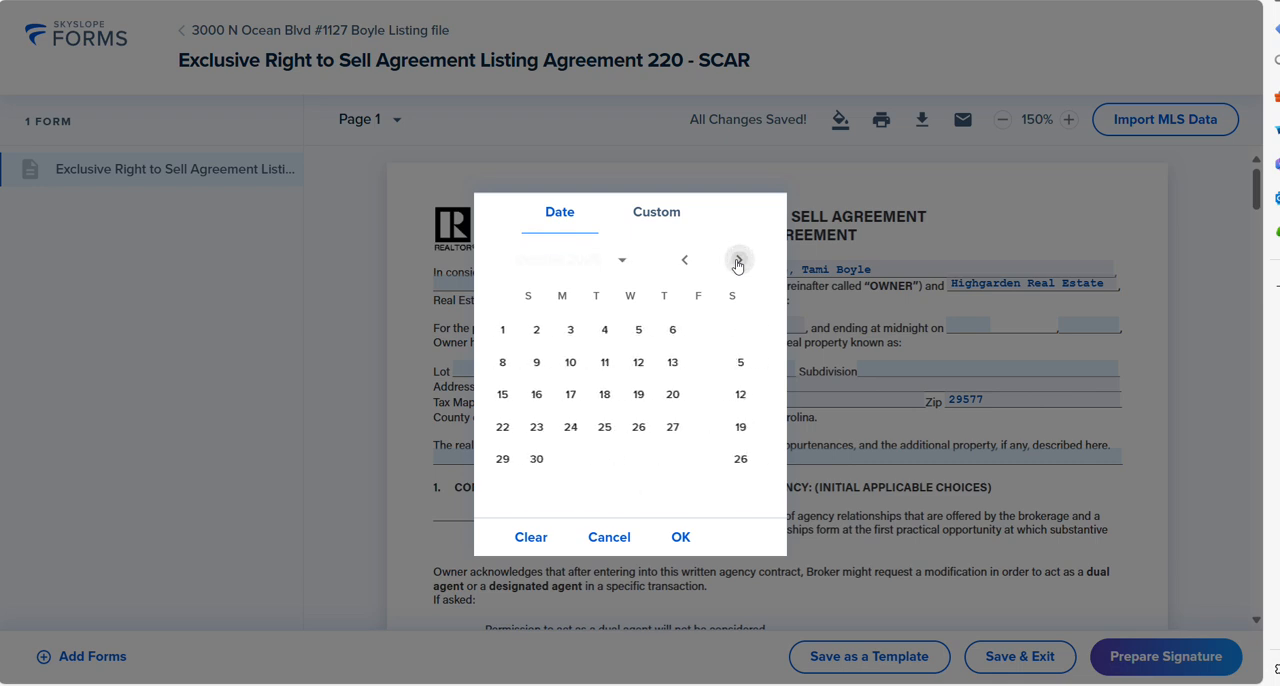
{"action": "left_click", "coordinate": [739, 260]}
{"action": "left_click", "coordinate": [739, 260]}
{"action": "left_click", "coordinate": [739, 260]}
{"action": "left_click", "coordinate": [739, 260]}
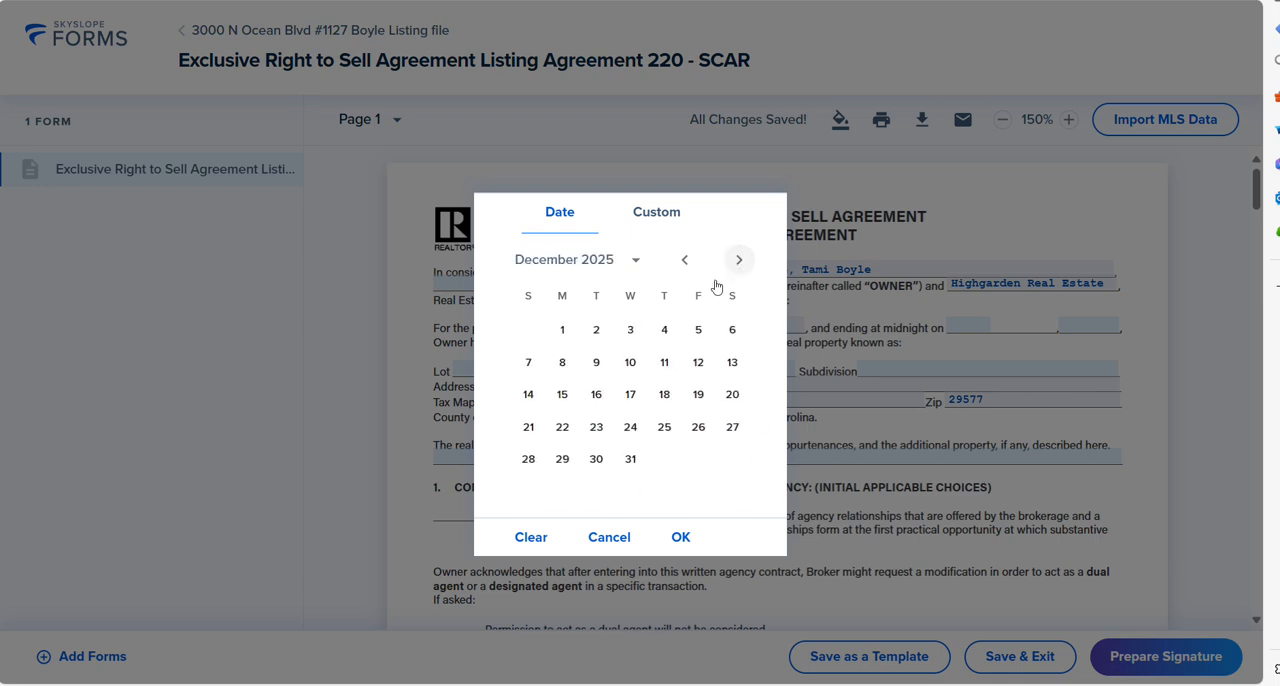
{"action": "left_click", "coordinate": [528, 428]}
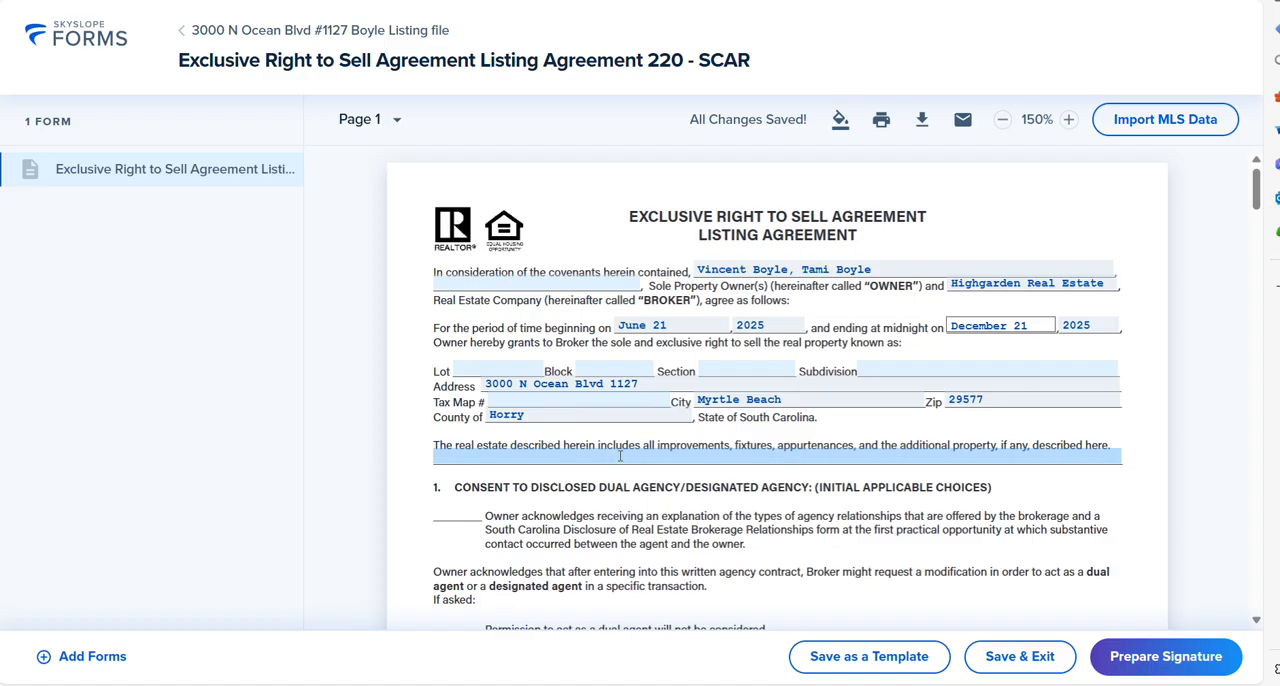
Step: Enter Caribbean Oceanfront Tower as the subdivision, checking the name against the county parcel record
{"action": "left_click", "coordinate": [906, 365]}
{"action": "type", "text": "Caribean "}
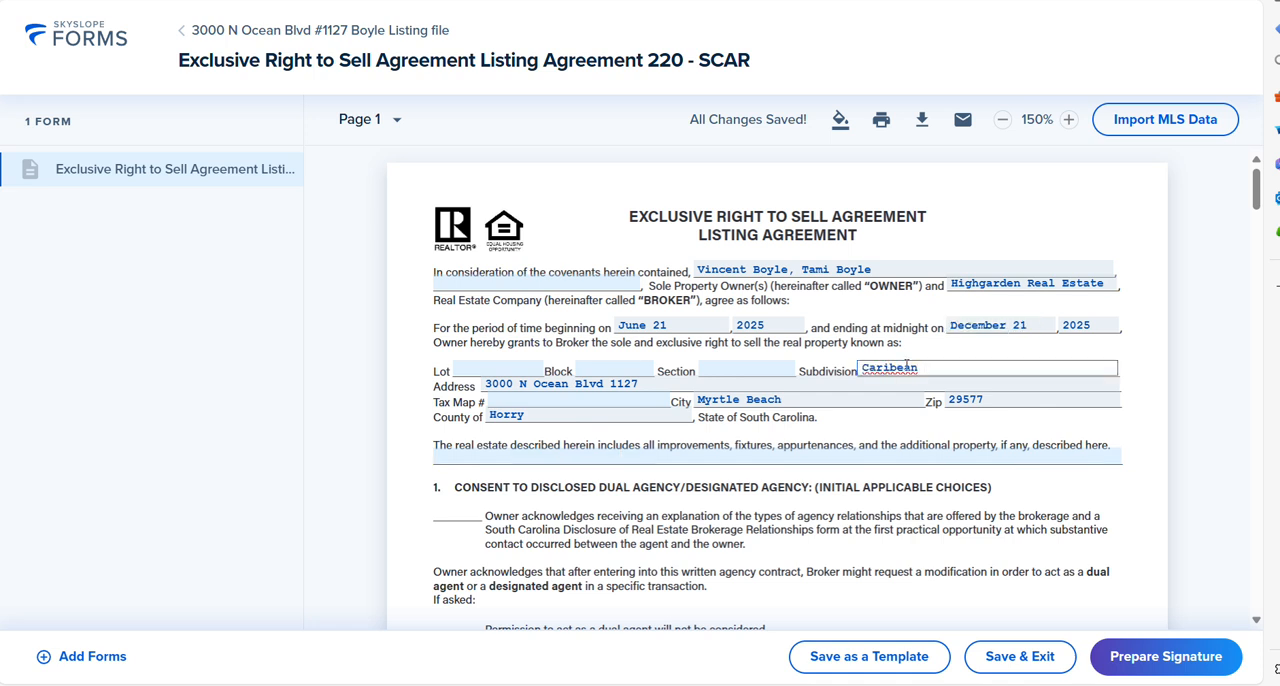
{"action": "type", "text": "Resort"}
{"action": "key", "text": "ctrl+Tab"}
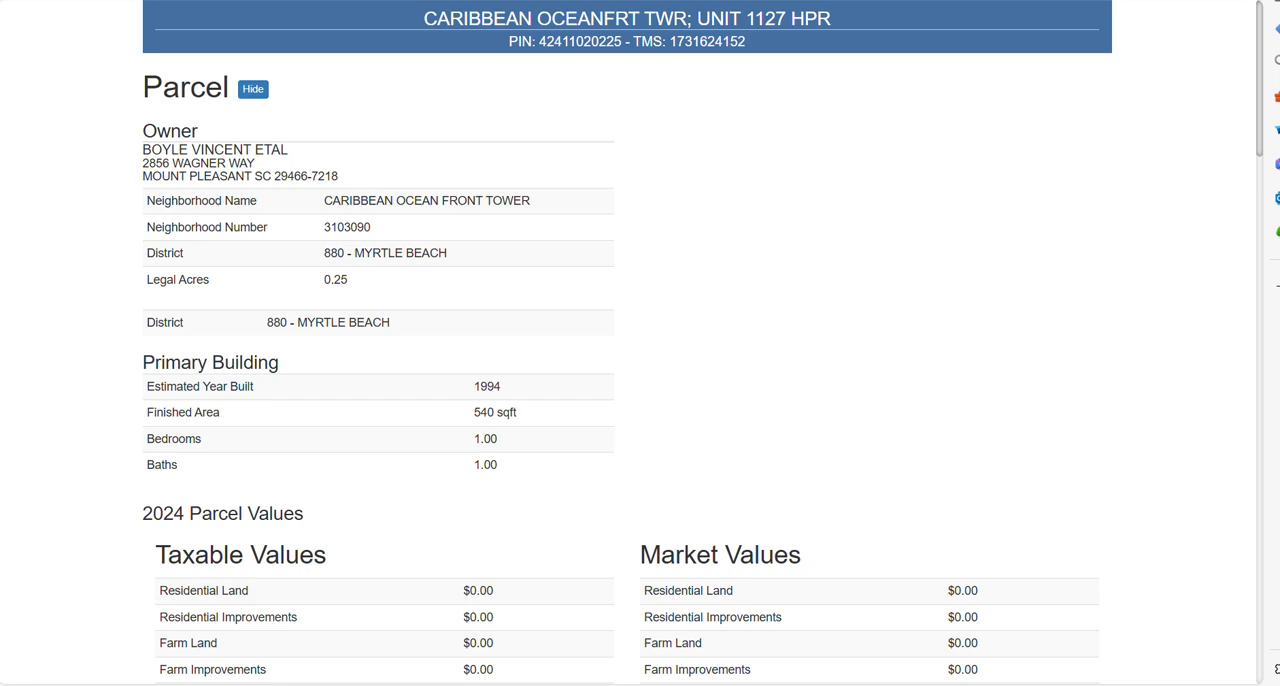
{"action": "key", "text": "ctrl+Tab"}
{"action": "key", "text": "BackSpace"}
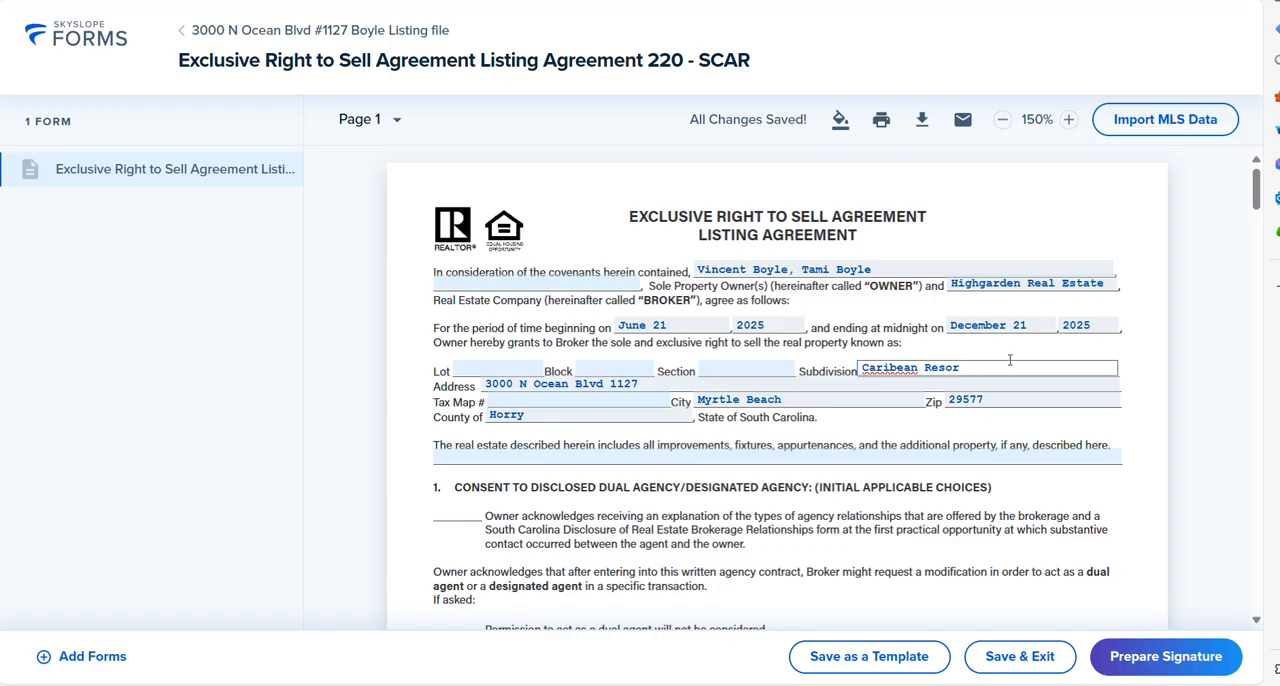
{"action": "key", "text": "BackSpace"}
{"action": "key", "text": "BackSpace"}
{"action": "key", "text": "BackSpace"}
{"action": "key", "text": "BackSpace"}
{"action": "key", "text": "BackSpace"}
{"action": "key", "text": "BackSpace"}
{"action": "key", "text": "BackSpace"}
{"action": "key", "text": "BackSpace"}
{"action": "key", "text": "BackSpace"}
{"action": "type", "text": "bean Oceanfront"}
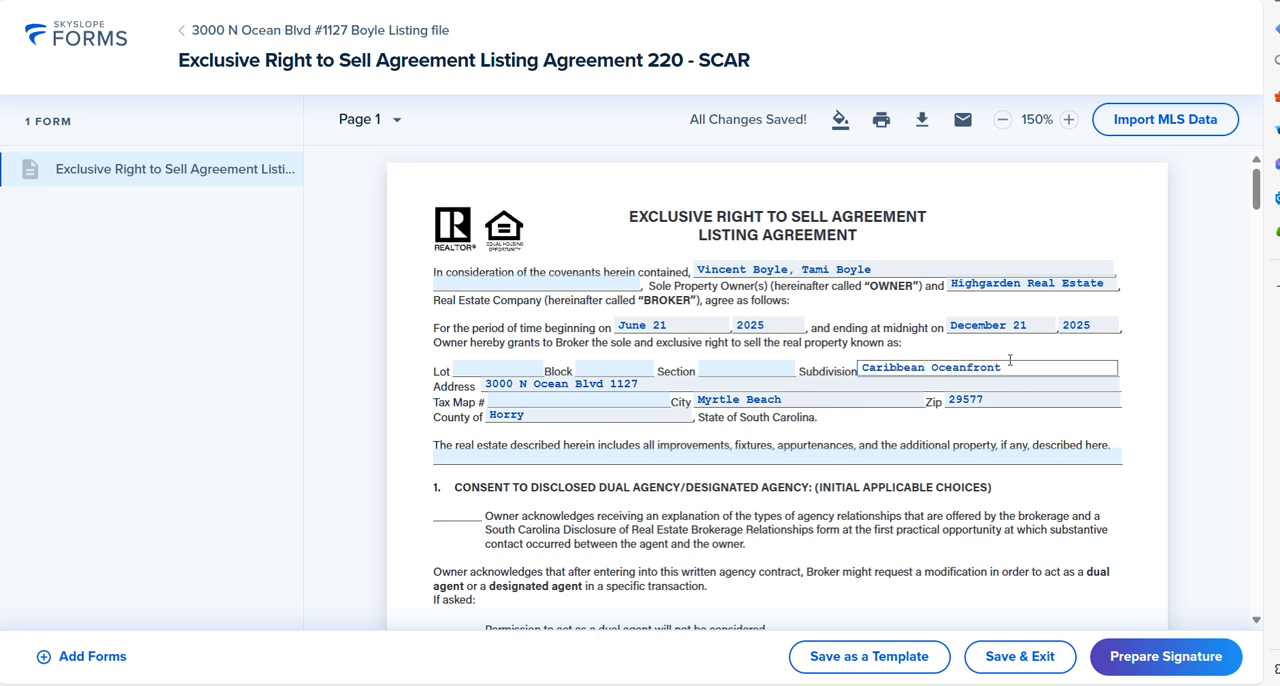
{"action": "type", "text": " Tower"}
Step: Fill in Tax Map # with the TMS number from the county parcel record, and save the property address details as they are
{"action": "left_click", "coordinate": [641, 398]}
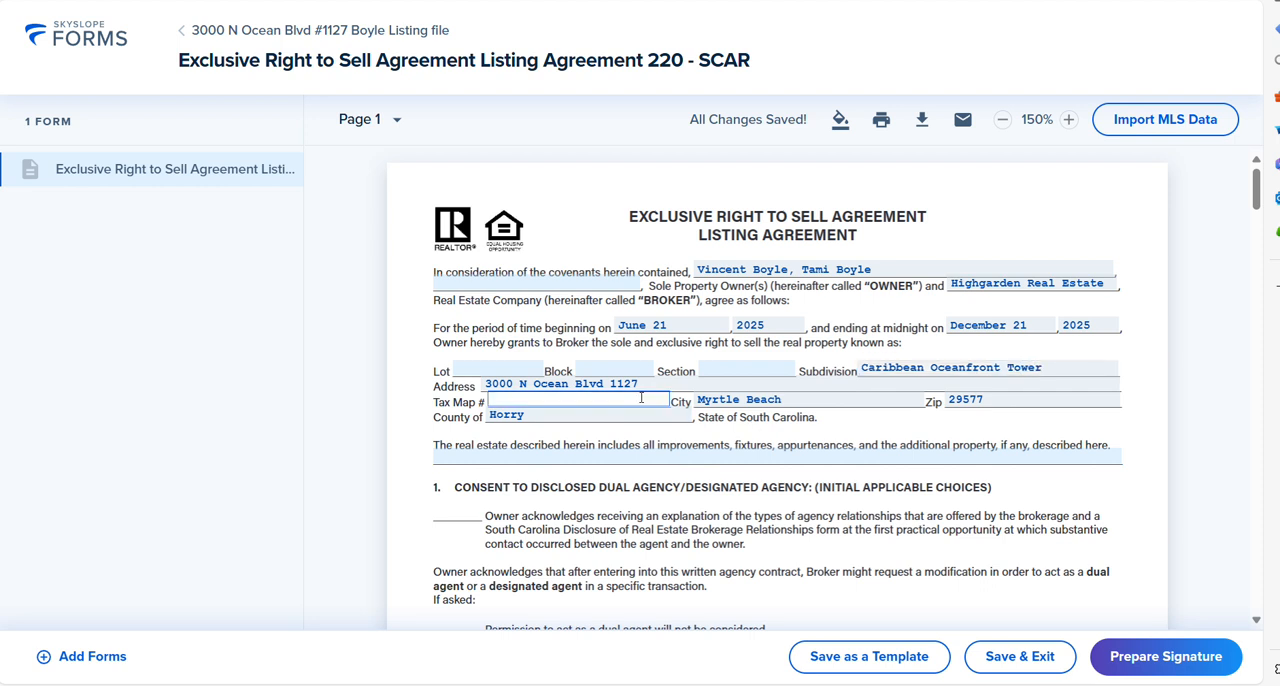
{"action": "key", "text": "ctrl+Tab"}
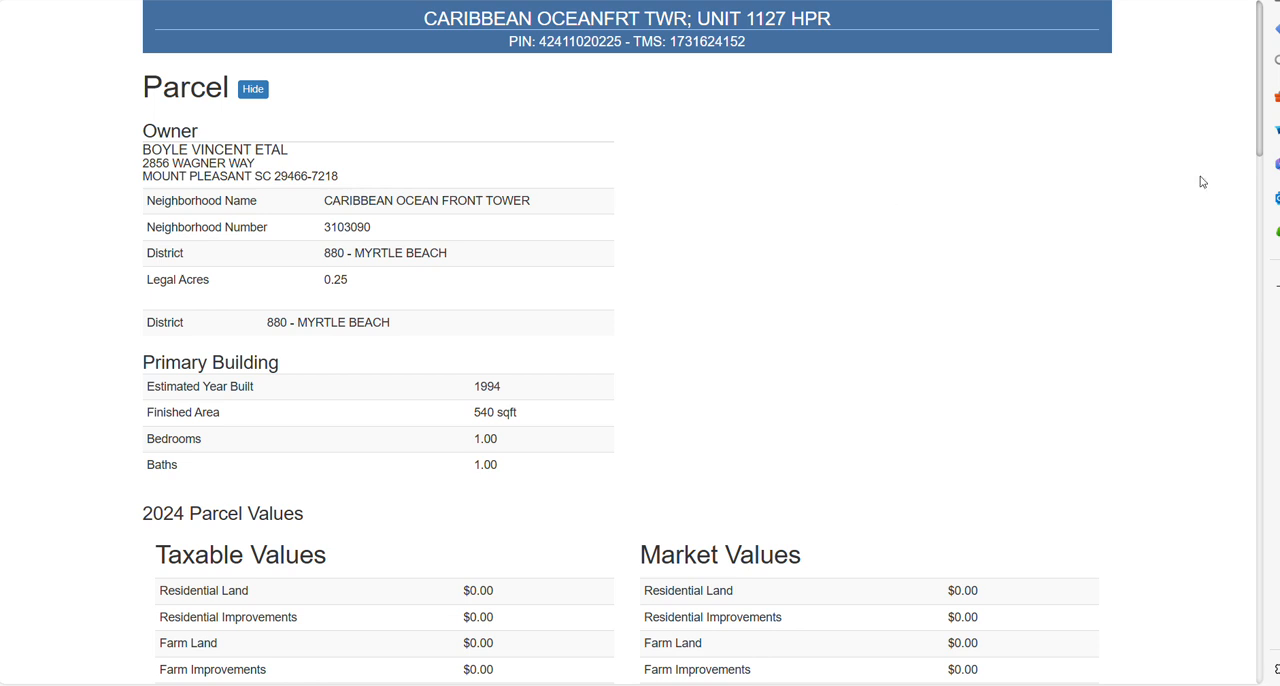
{"action": "left_click_drag", "start_coordinate": [1259, 152], "coordinate": [1275, 255]}
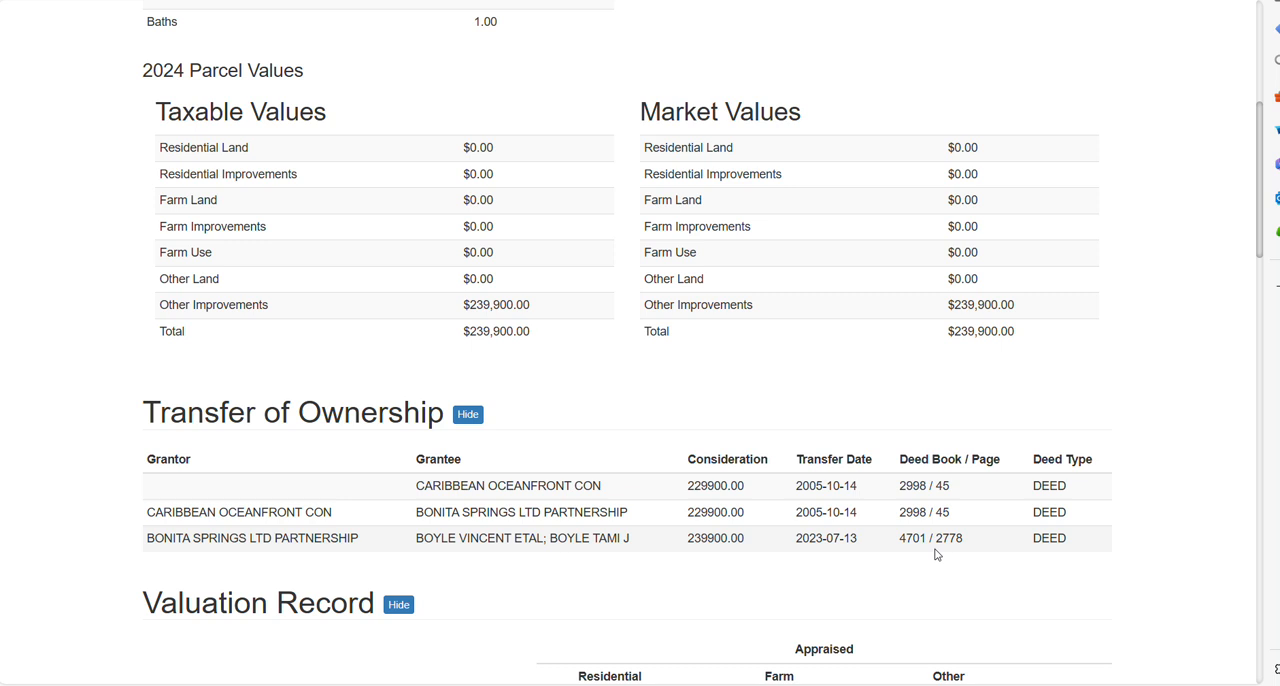
{"action": "left_click", "coordinate": [500, 1]}
{"action": "key", "text": "ctrl+Tab"}
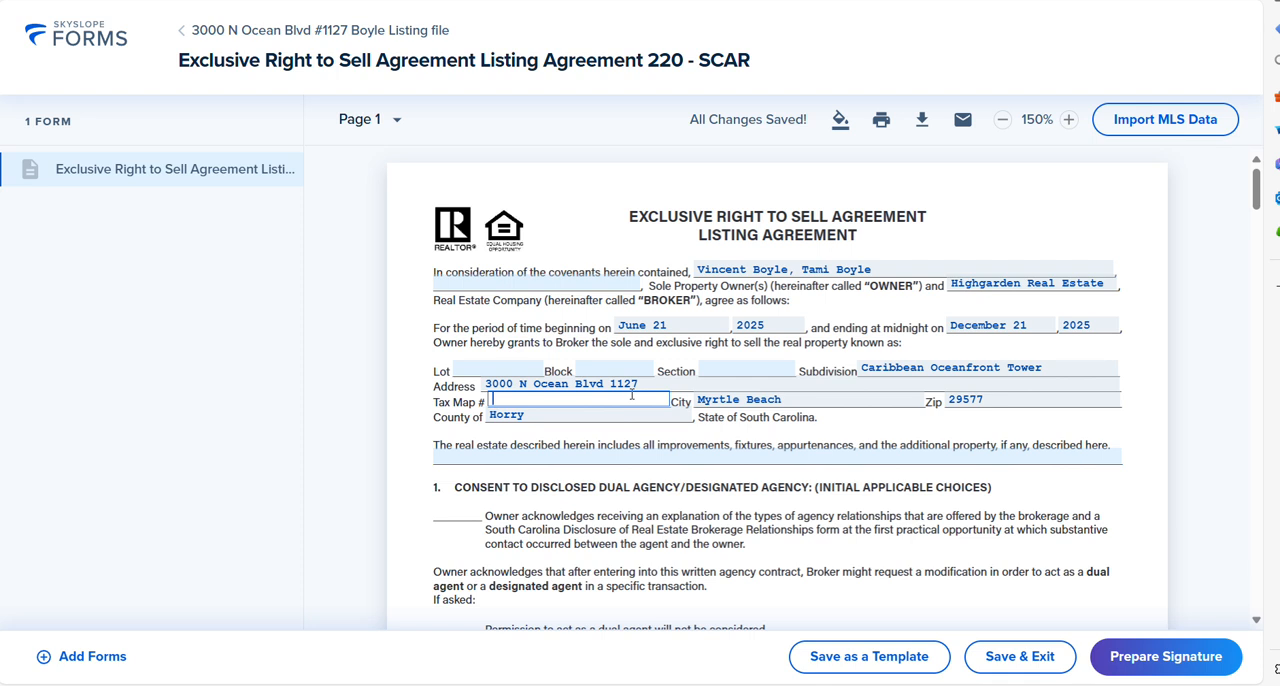
{"action": "left_click", "coordinate": [910, 432]}
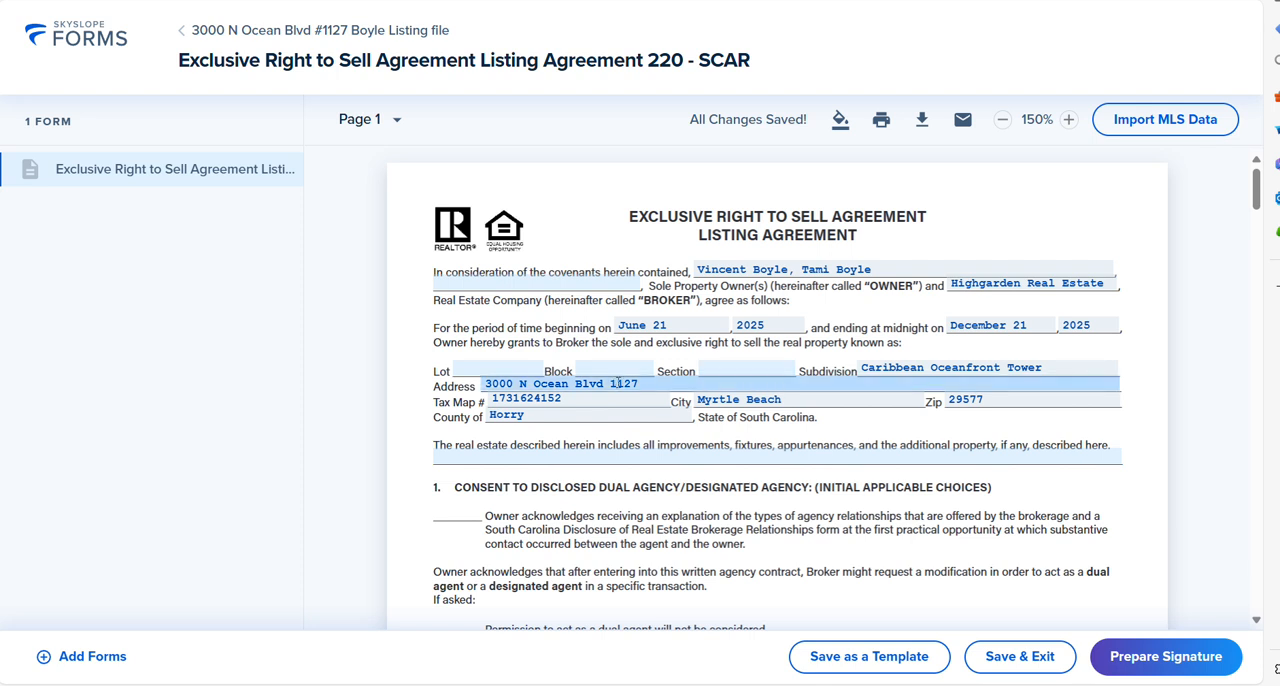
{"action": "left_click", "coordinate": [708, 385]}
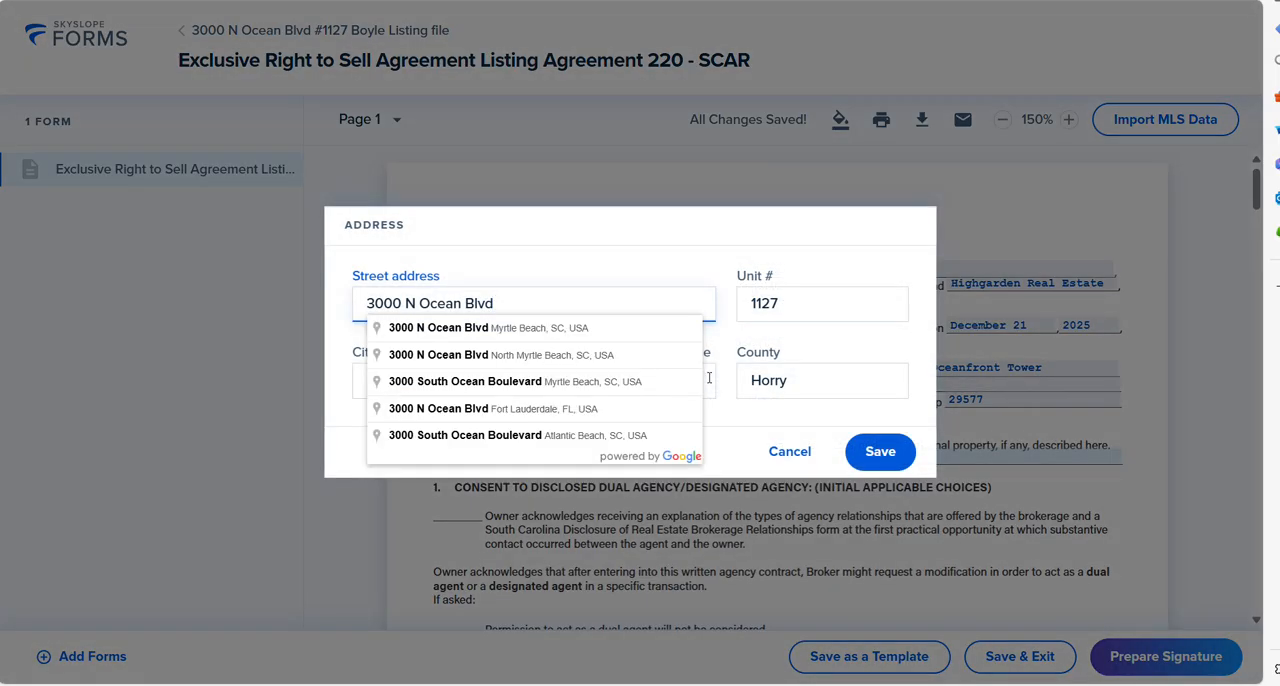
{"action": "left_click", "coordinate": [868, 451]}
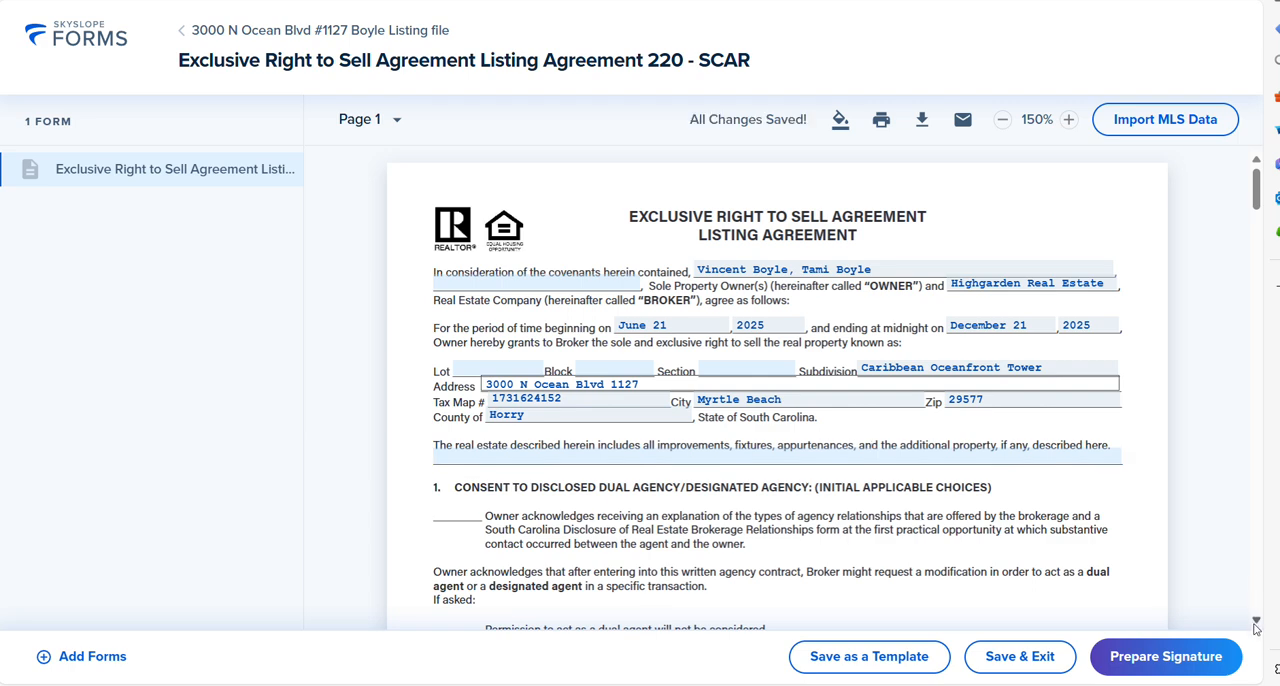
Step: In section 2A, set the sale price to 269,900.00 dollars and the total commission to 6% of the gross sales price
{"action": "scroll", "coordinate": [1256, 626], "scroll_direction": "down", "scroll_amount": 5}
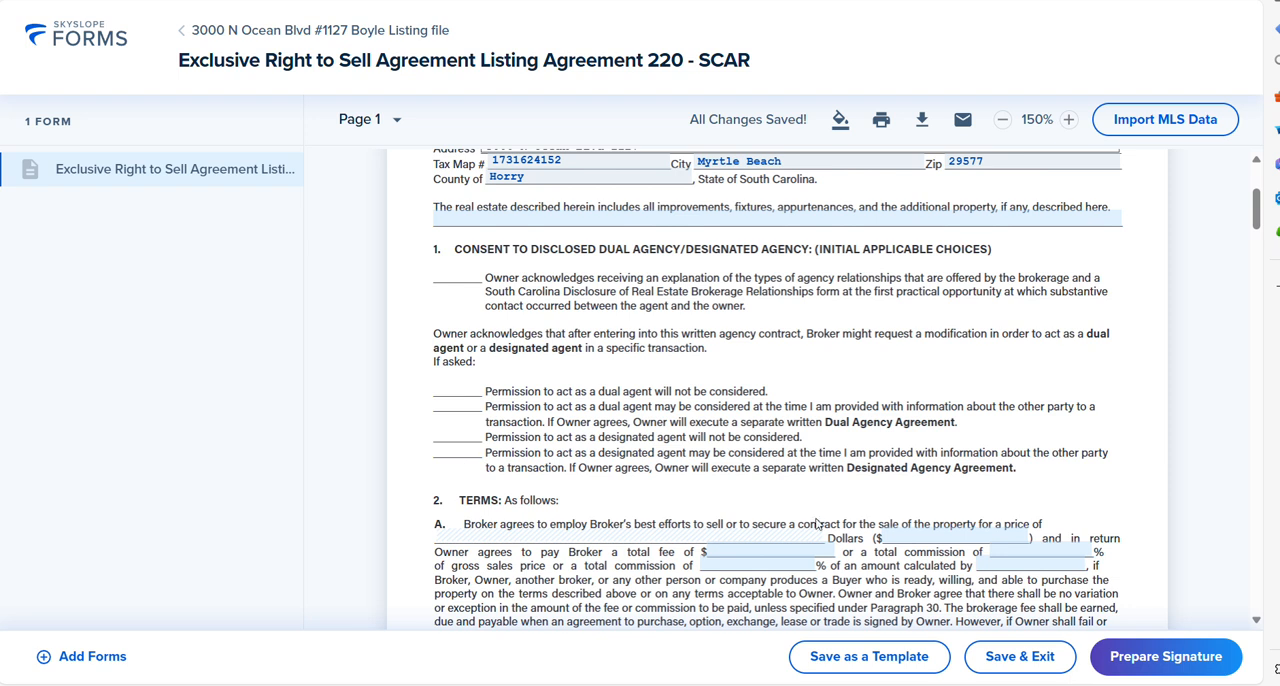
{"action": "left_click", "coordinate": [916, 536]}
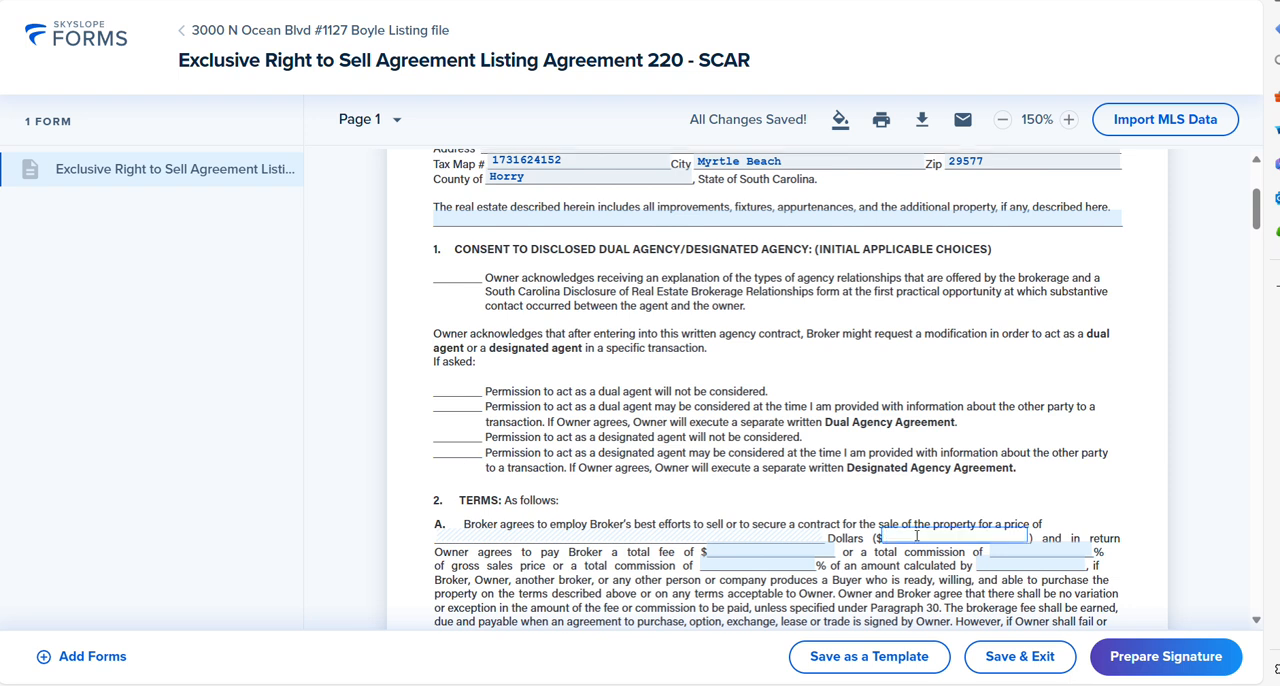
{"action": "type", "text": "269900"}
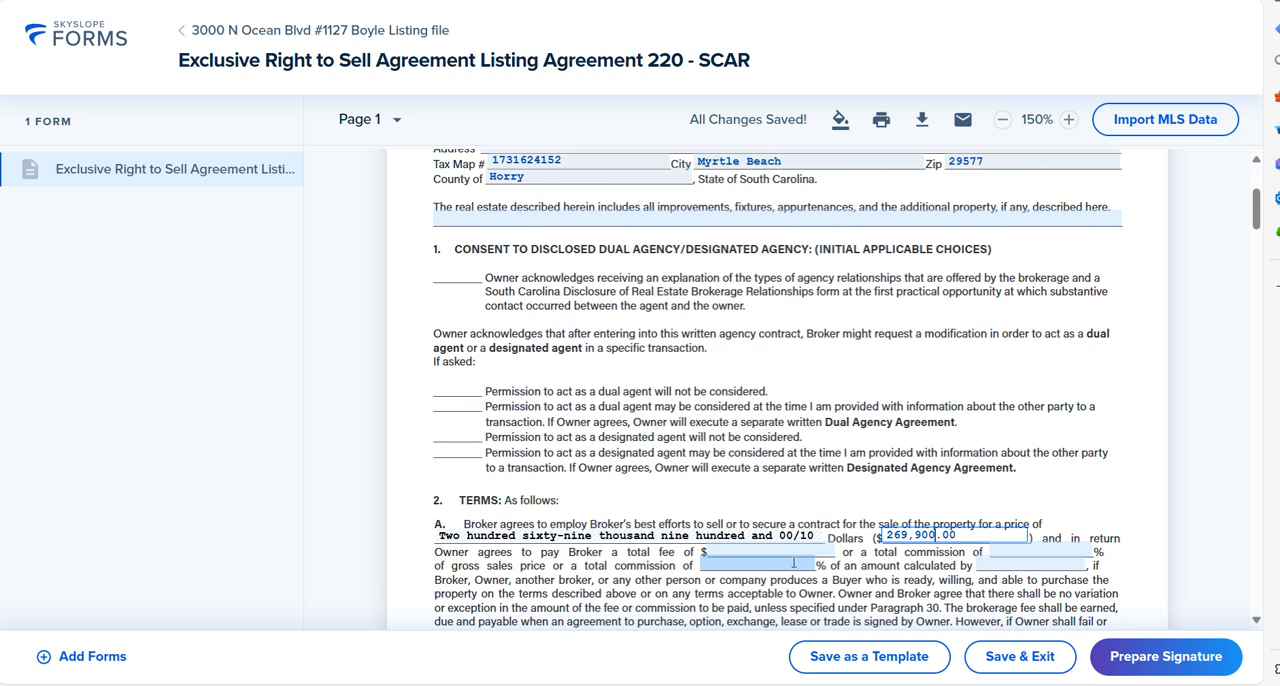
{"action": "left_click", "coordinate": [1040, 550]}
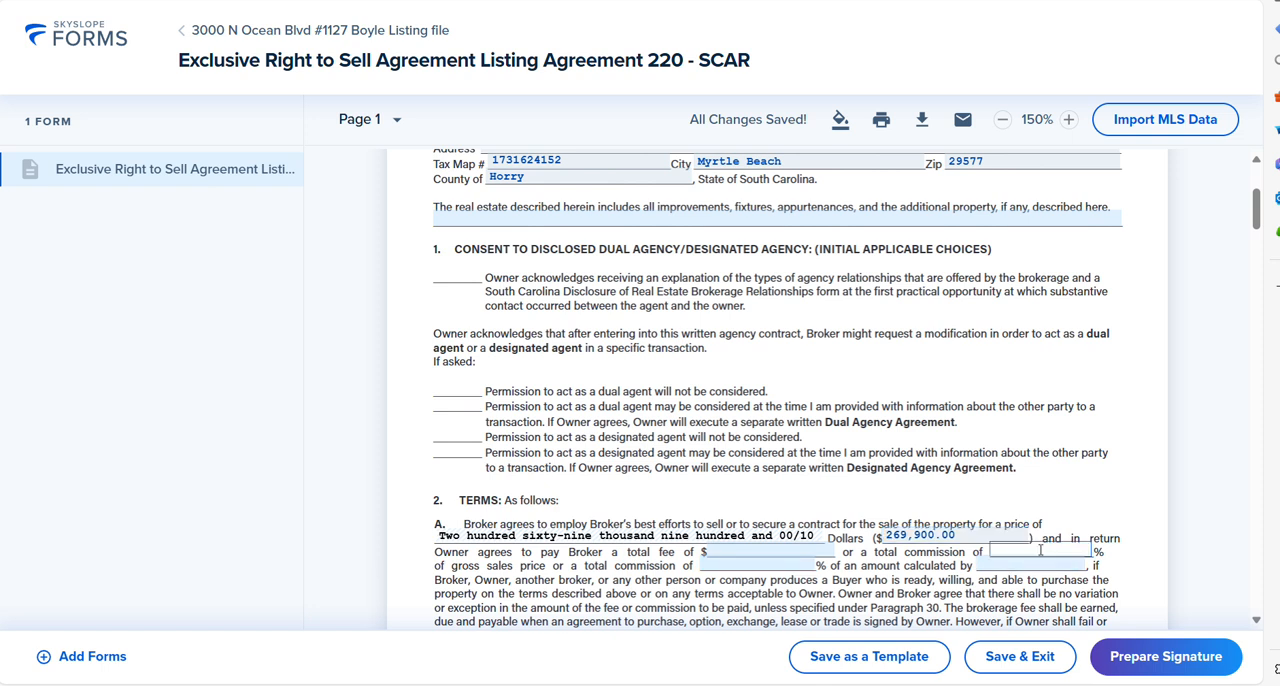
Step: Set the protection period after expiration or termination of the agreement to 90 days
{"action": "left_click", "coordinate": [1256, 621]}
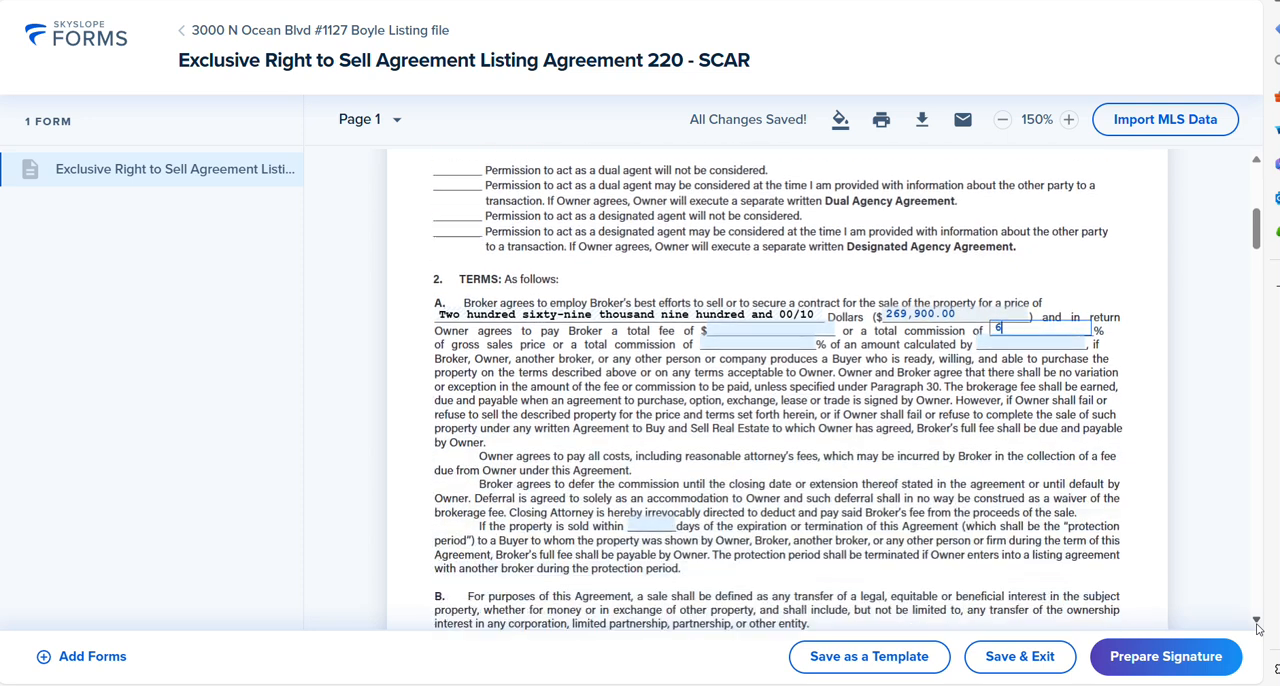
{"action": "left_click", "coordinate": [645, 438]}
{"action": "type", "text": "9"}
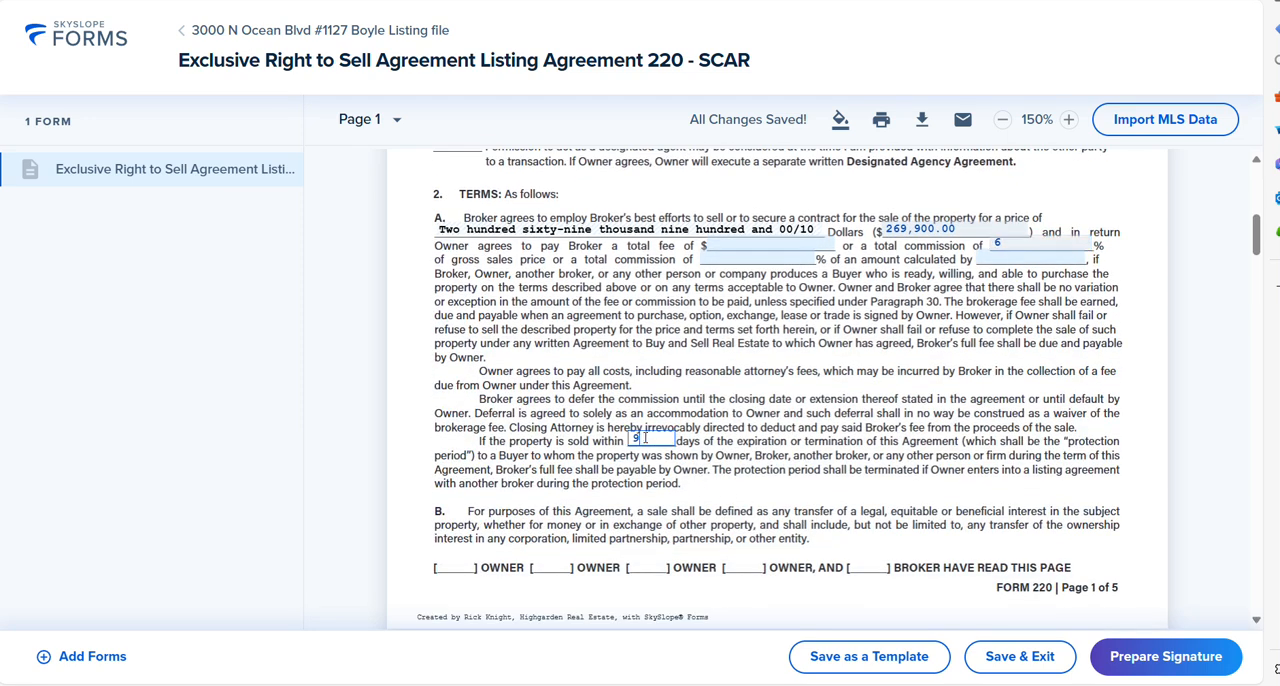
{"action": "type", "text": "0"}
Step: In section 3, set both the Buyer Agency and Transaction Brokerage compensation to up to 3% of the gross sales price
{"action": "left_click", "coordinate": [1257, 622]}
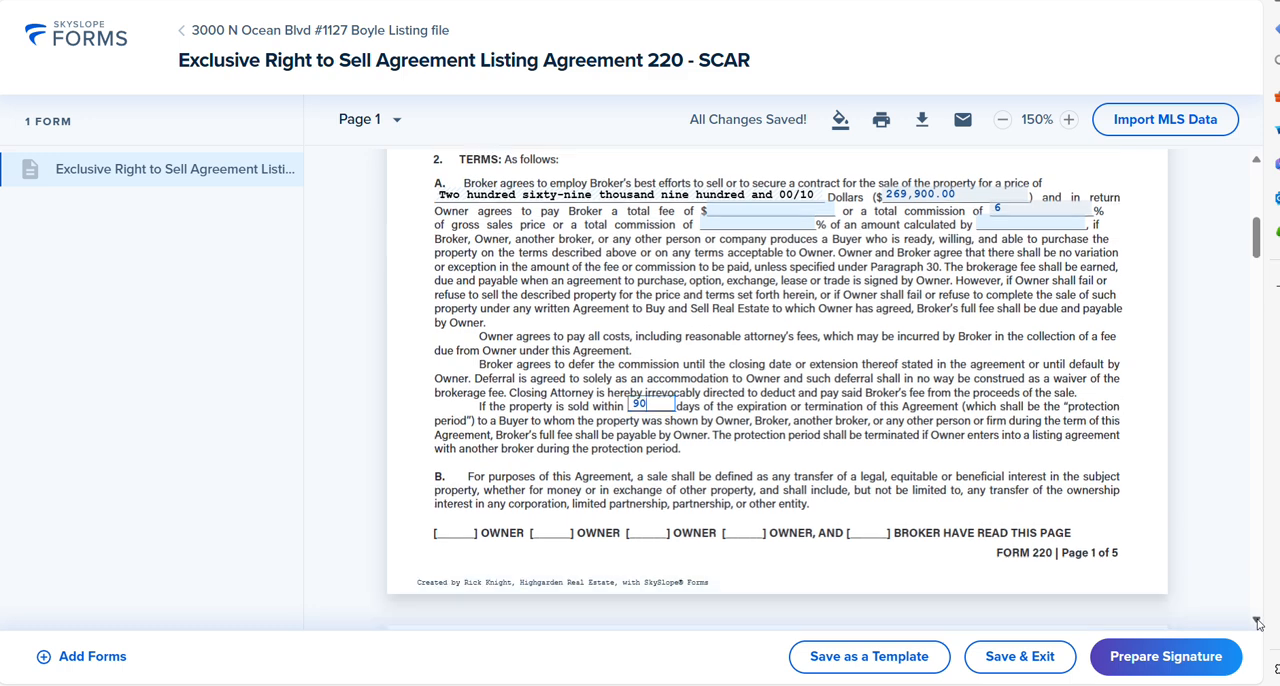
{"action": "left_click", "coordinate": [1257, 623]}
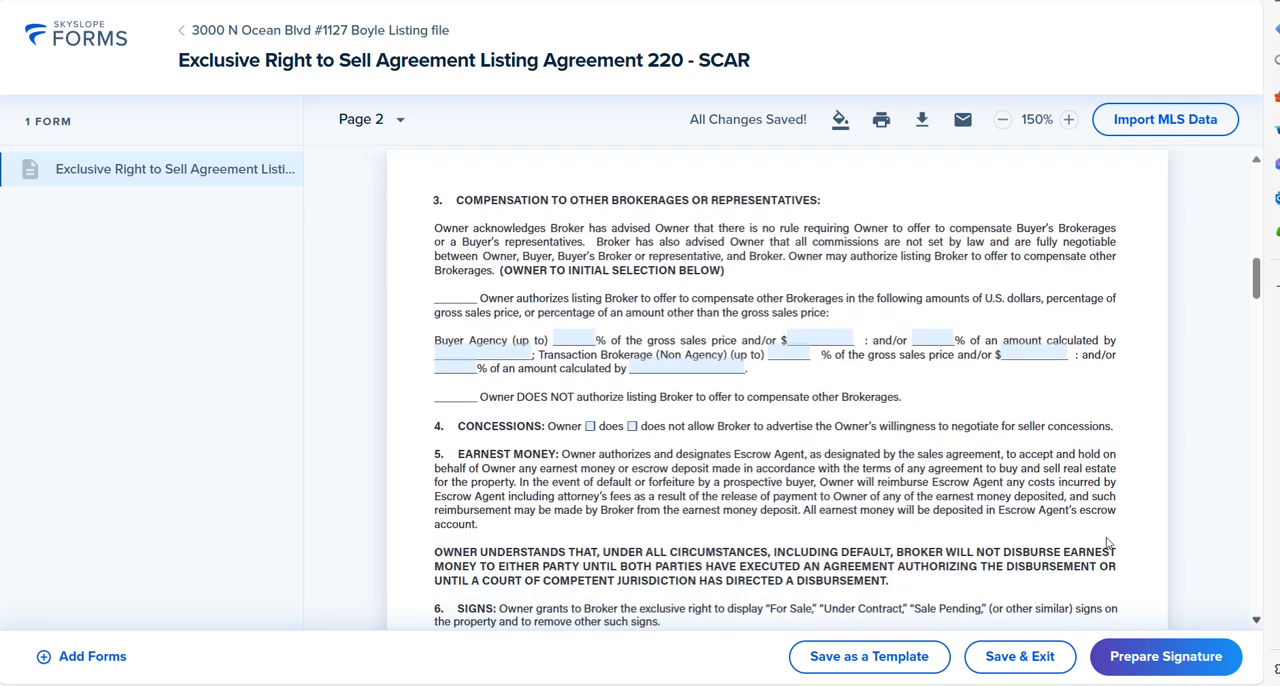
{"action": "left_click", "coordinate": [576, 334]}
{"action": "type", "text": "3"}
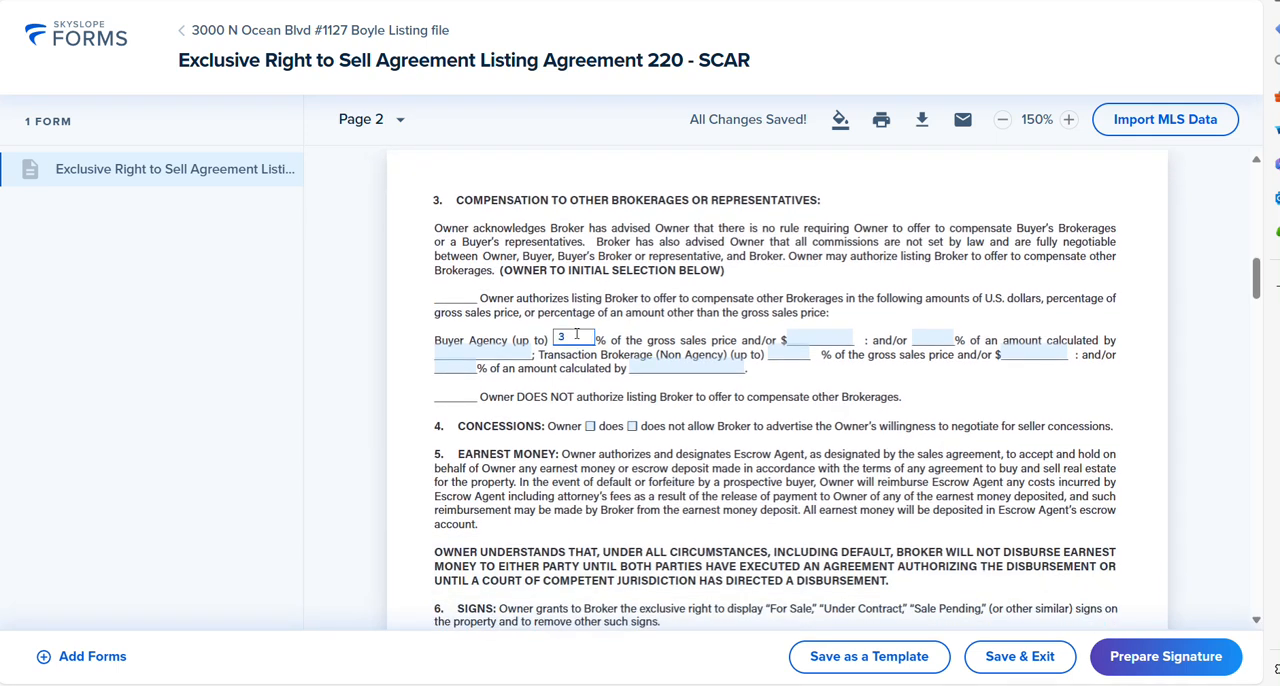
{"action": "left_click", "coordinate": [797, 354]}
{"action": "type", "text": "3"}
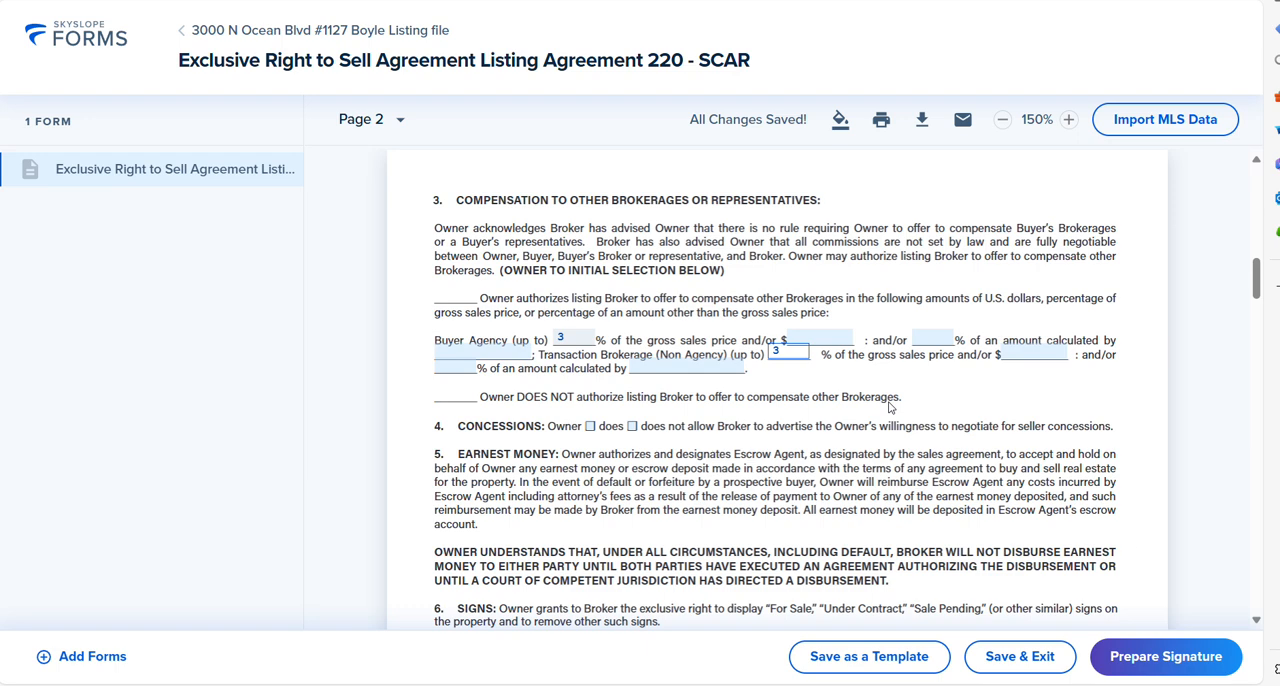
Step: Mark that the Owner does not allow advertising of seller concessions, and limit each separate expense in item E to $0.00
{"action": "scroll", "coordinate": [889, 406], "scroll_direction": "down", "scroll_amount": 1}
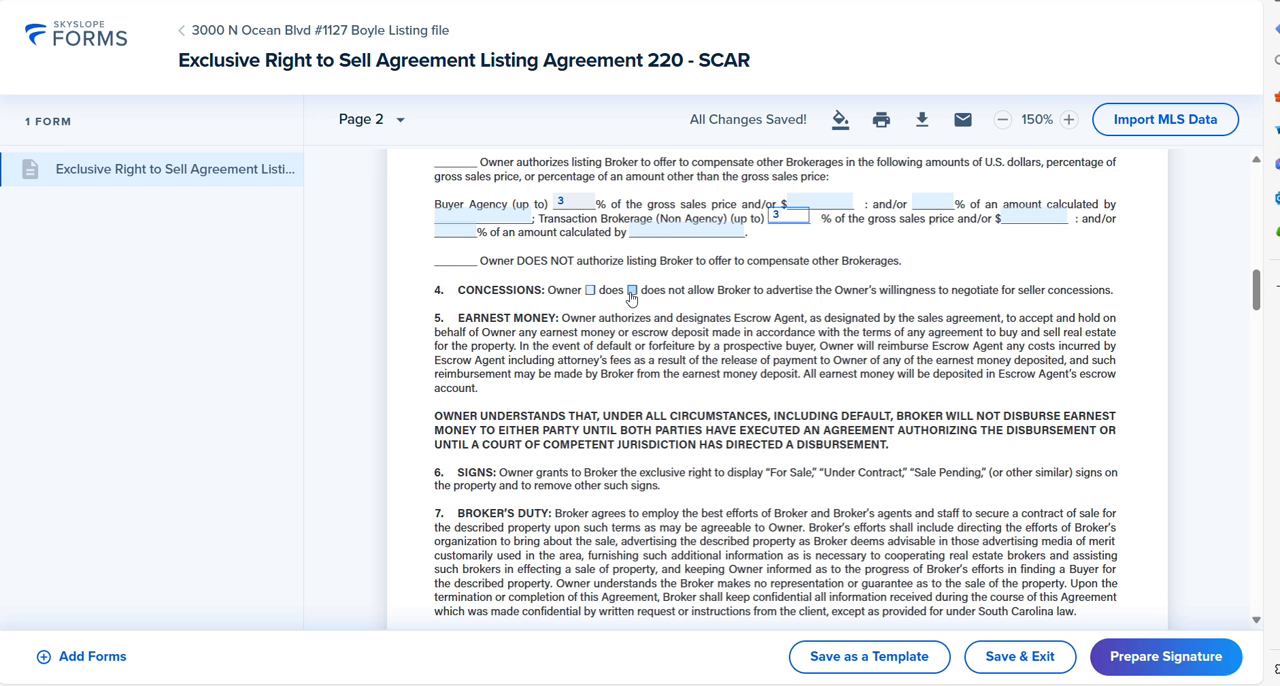
{"action": "left_click", "coordinate": [631, 291]}
{"action": "scroll", "coordinate": [1258, 624], "scroll_direction": "down", "scroll_amount": 2}
{"action": "scroll", "coordinate": [1258, 624], "scroll_direction": "down", "scroll_amount": 8}
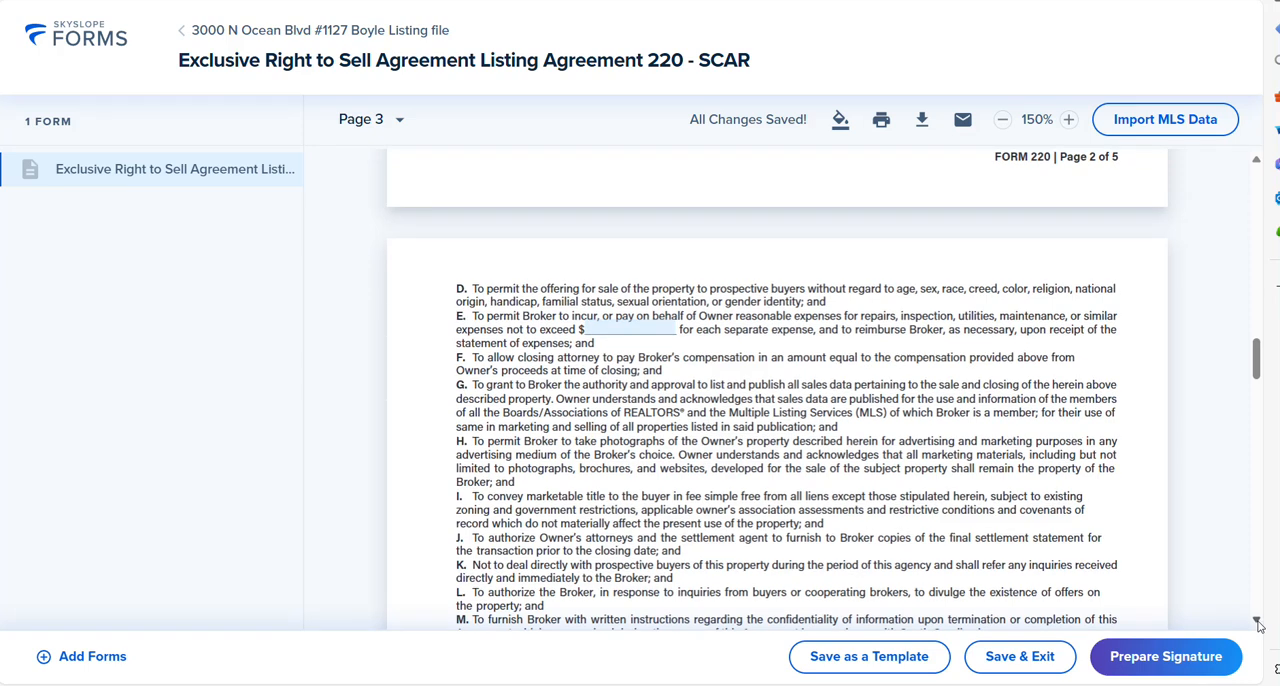
{"action": "scroll", "coordinate": [1258, 624], "scroll_direction": "down", "scroll_amount": 1}
{"action": "left_click", "coordinate": [657, 292]}
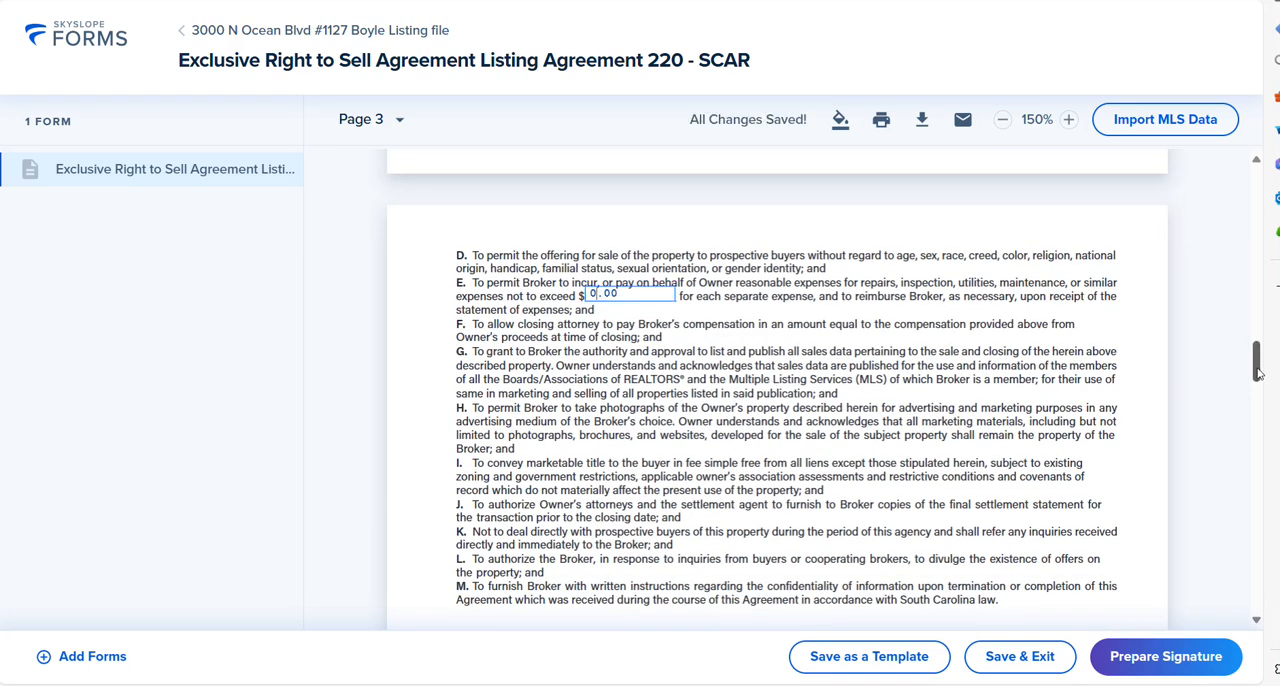
Step: In section 14, enter CCAR BCAR as the Multiple Listing Services and mark Owner agrees for both electronic marketing and the website compensation offer
{"action": "mouse_move", "coordinate": [1258, 370]}
{"action": "left_mouse_down"}
{"action": "mouse_move", "coordinate": [1274, 435]}
{"action": "mouse_move", "coordinate": [1262, 362]}
{"action": "left_mouse_up"}
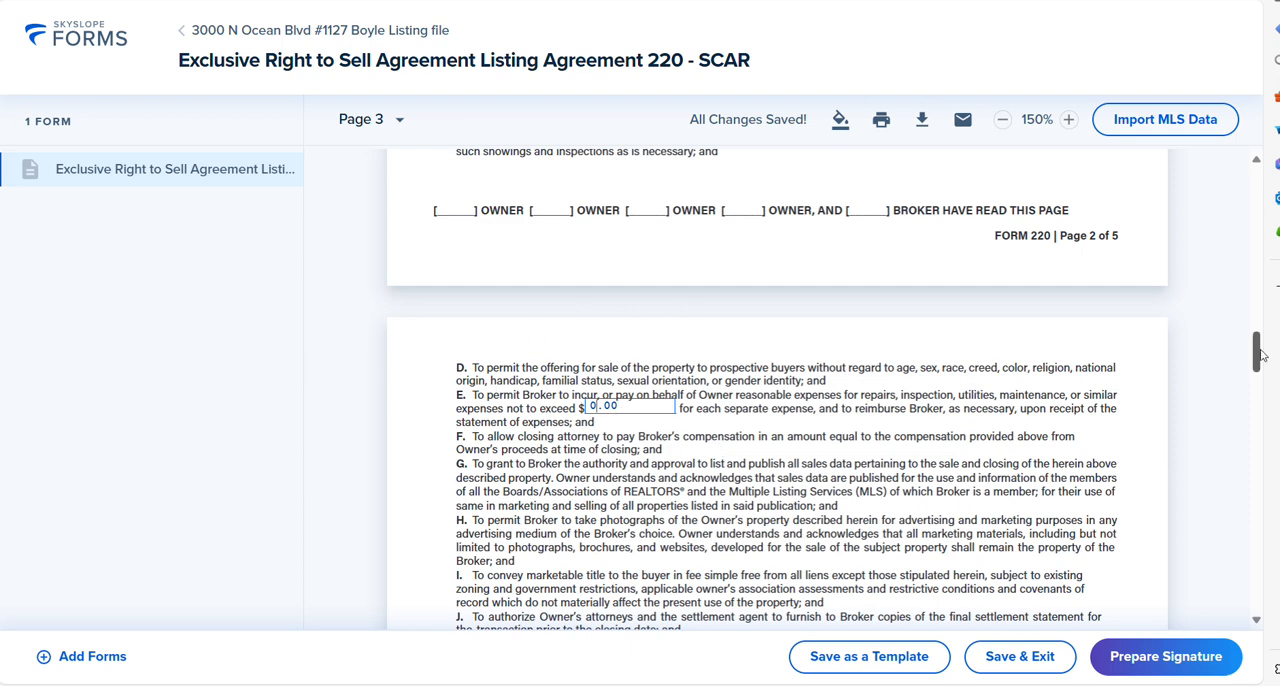
{"action": "scroll", "coordinate": [1258, 370], "scroll_direction": "down", "scroll_amount": 1}
{"action": "left_click_drag", "start_coordinate": [1258, 372], "coordinate": [1276, 452]}
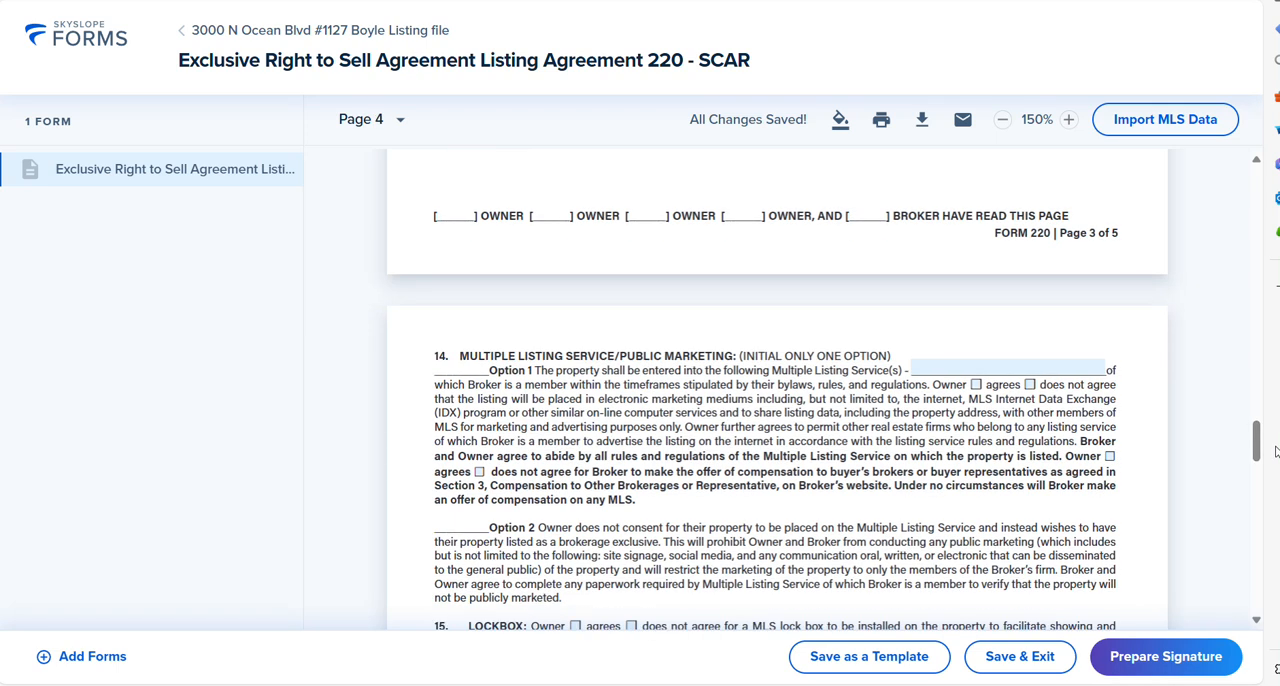
{"action": "left_click", "coordinate": [941, 366]}
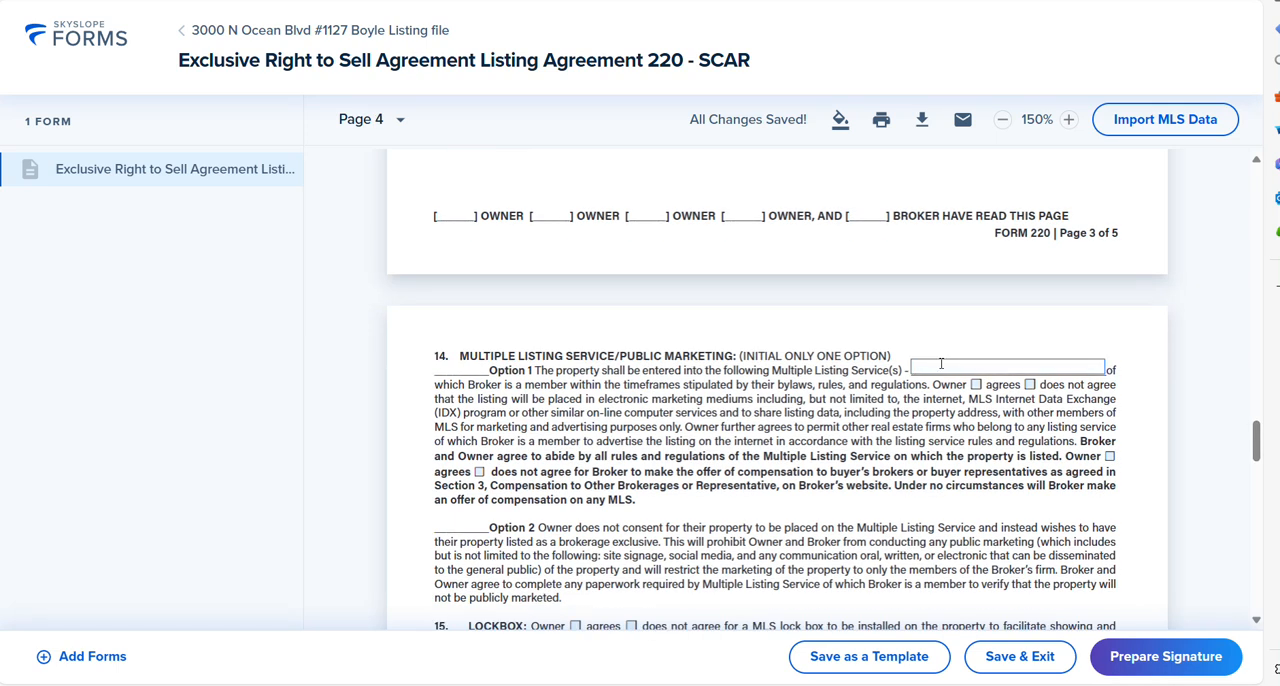
{"action": "type", "text": "CCAR"}
{"action": "type", "text": "BCAR"}
{"action": "left_click", "coordinate": [976, 385]}
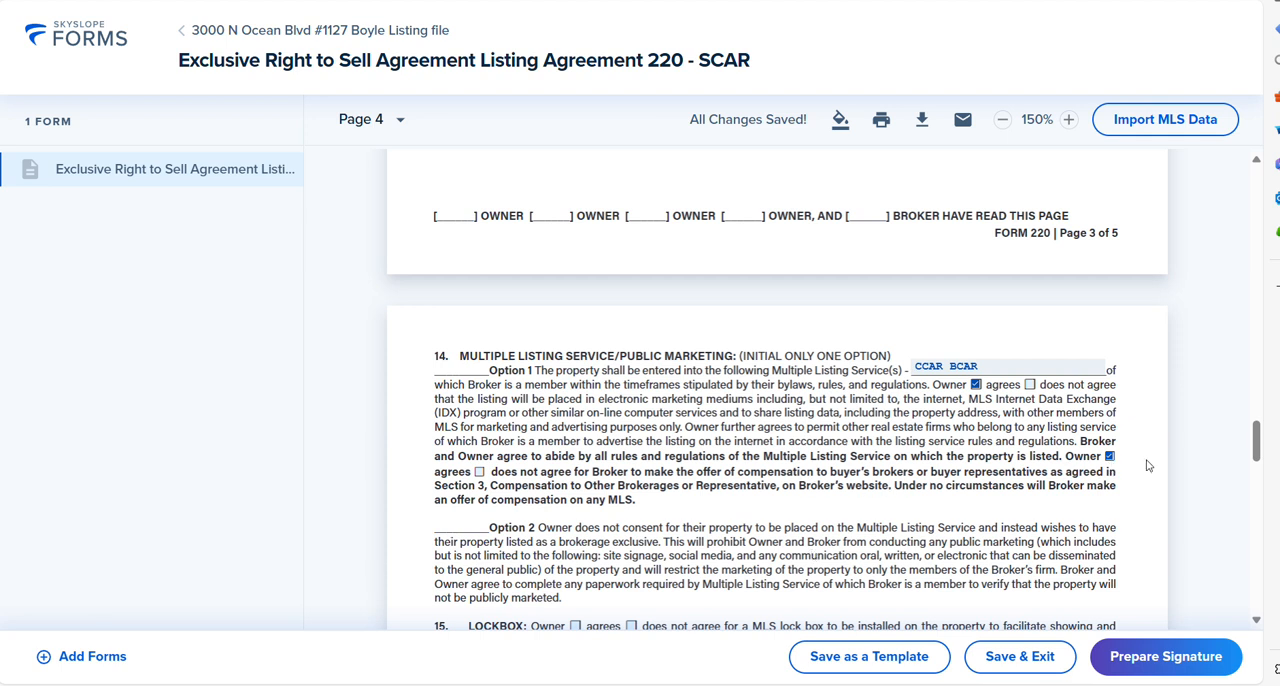
{"action": "left_click_drag", "start_coordinate": [1259, 459], "coordinate": [1263, 471]}
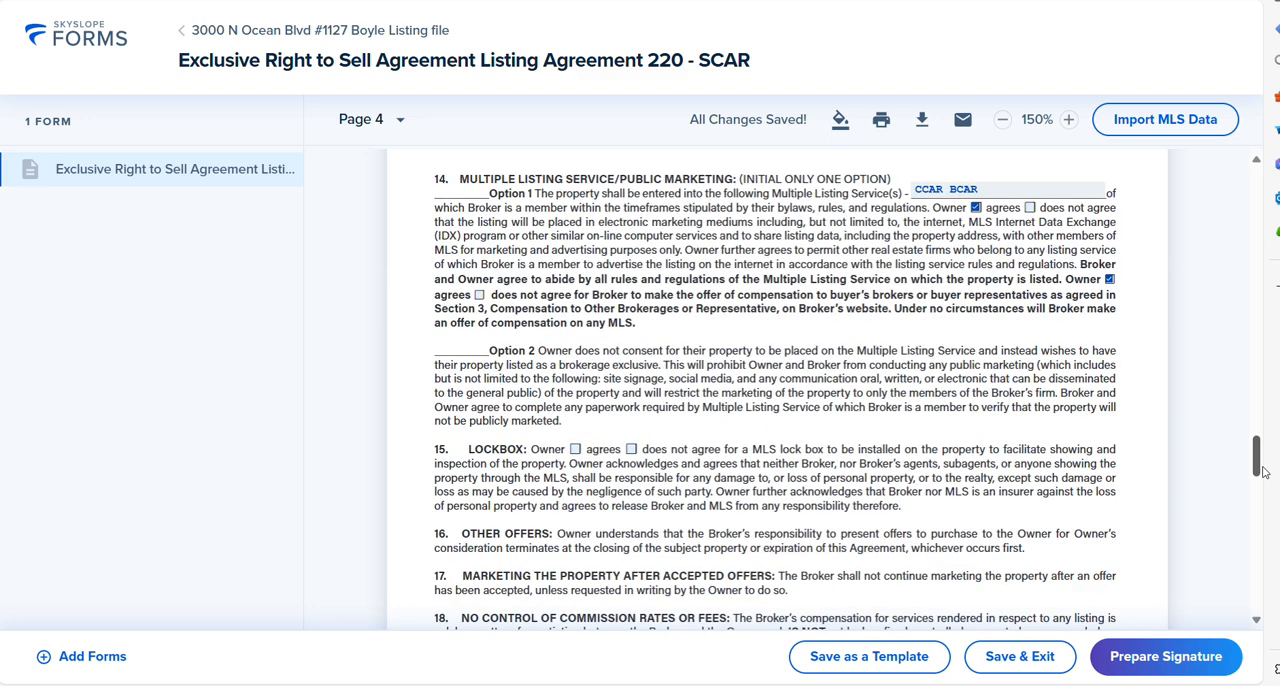
Step: Mark that the Owner agrees to an MLS lock box in section 15 and that the Broker may not disclose surveillance in section 28
{"action": "left_click_drag", "start_coordinate": [1263, 472], "coordinate": [1264, 483]}
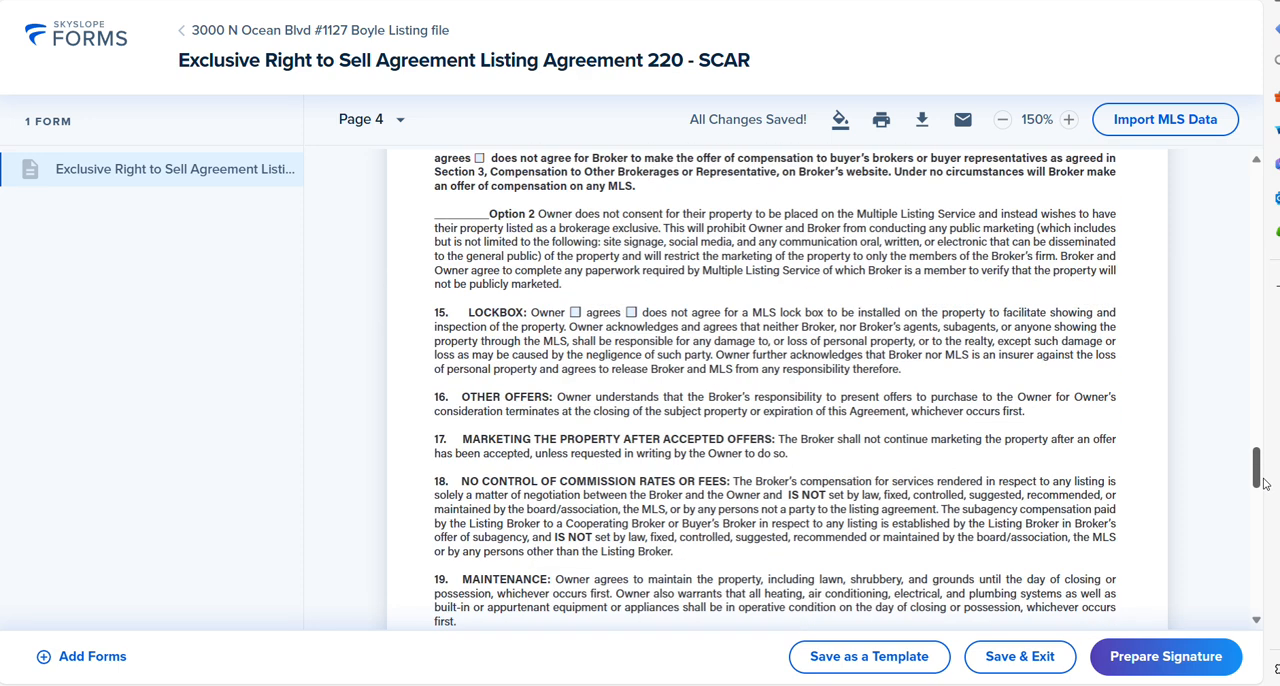
{"action": "left_click", "coordinate": [575, 313]}
{"action": "left_click_drag", "start_coordinate": [1257, 485], "coordinate": [1276, 558]}
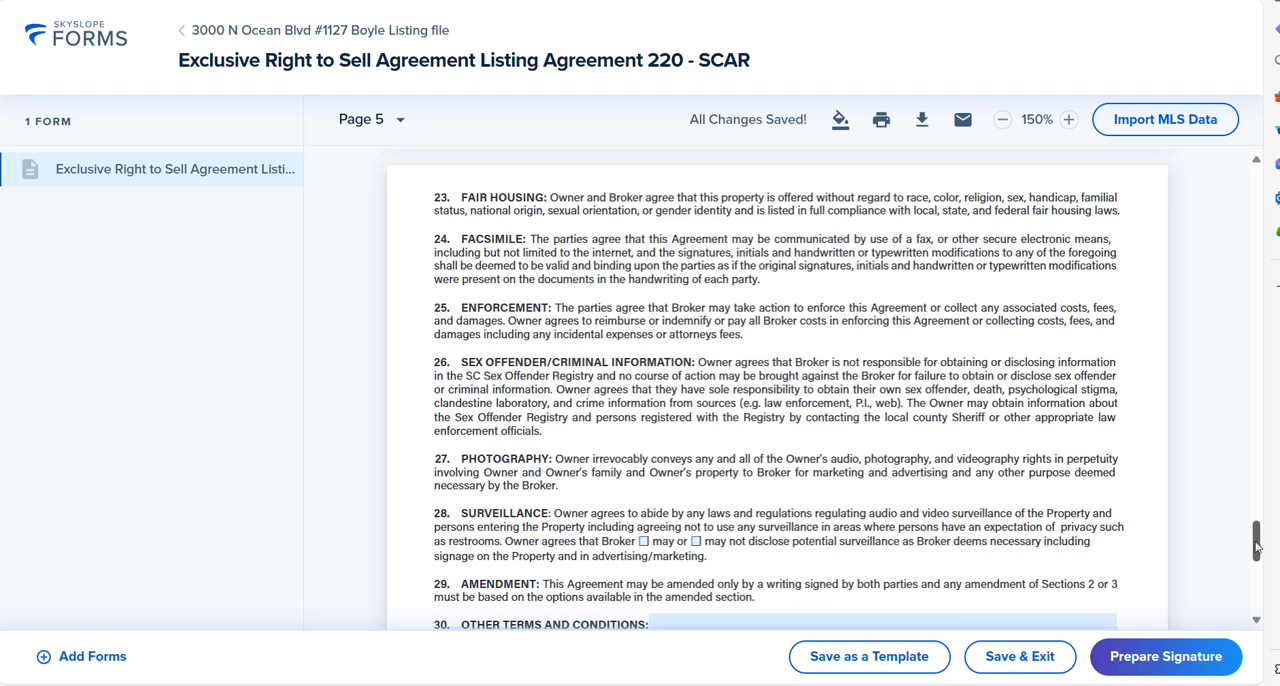
{"action": "left_click_drag", "start_coordinate": [1257, 546], "coordinate": [1207, 554]}
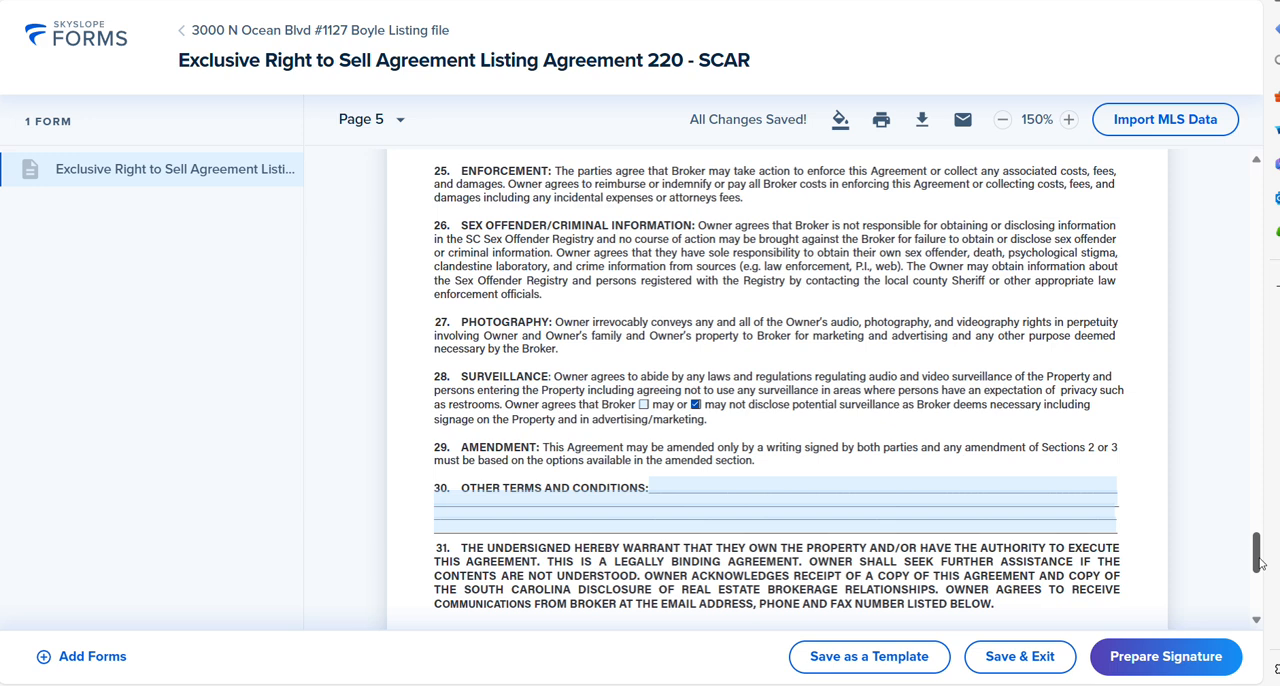
Step: Save and exit the completed listing agreement, keeping the suggested envelope name
{"action": "left_click_drag", "start_coordinate": [1257, 571], "coordinate": [1262, 594]}
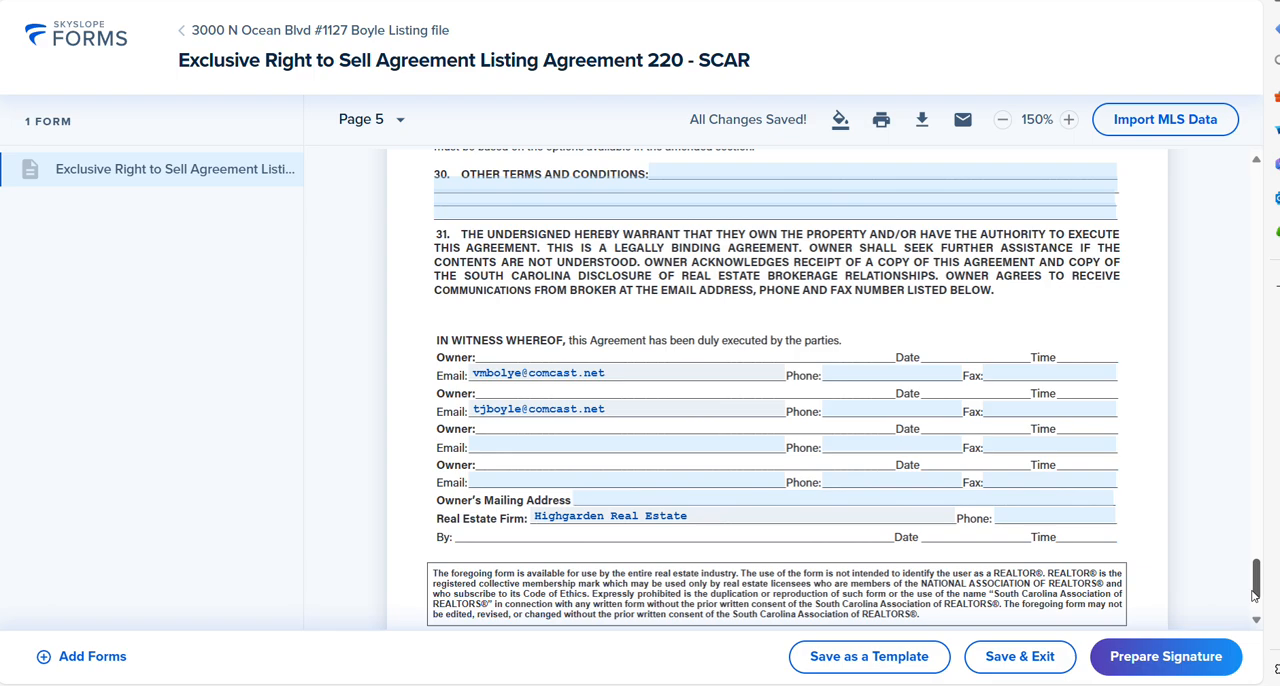
{"action": "scroll", "coordinate": [1254, 595], "scroll_direction": "down", "scroll_amount": 1}
{"action": "left_click", "coordinate": [1045, 670]}
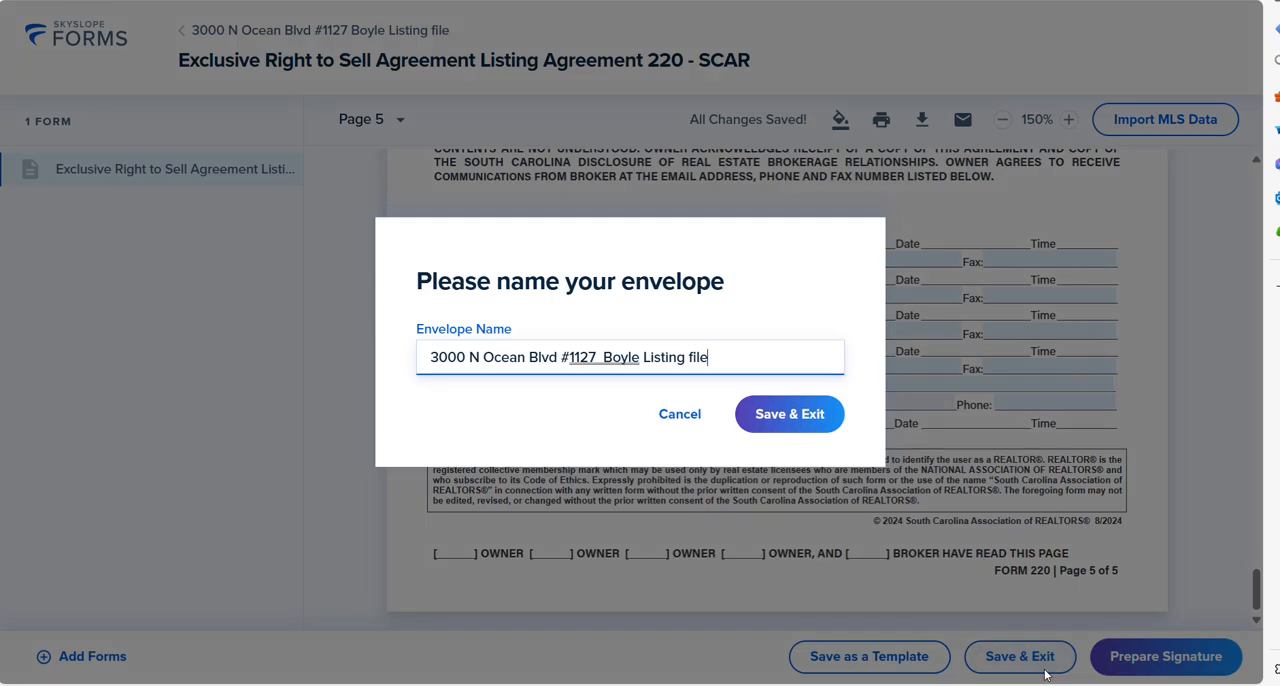
{"action": "left_click", "coordinate": [779, 413]}
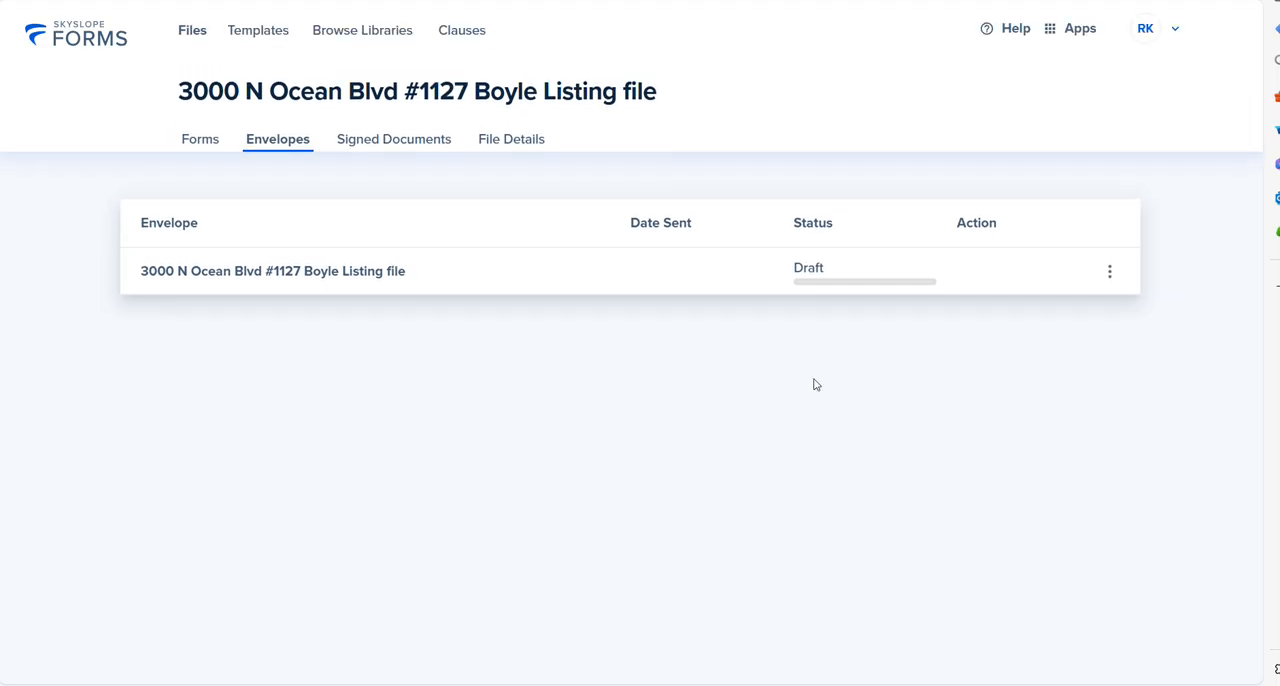
Step: Delete the draft envelope holding only the listing agreement
{"action": "left_click", "coordinate": [1110, 274]}
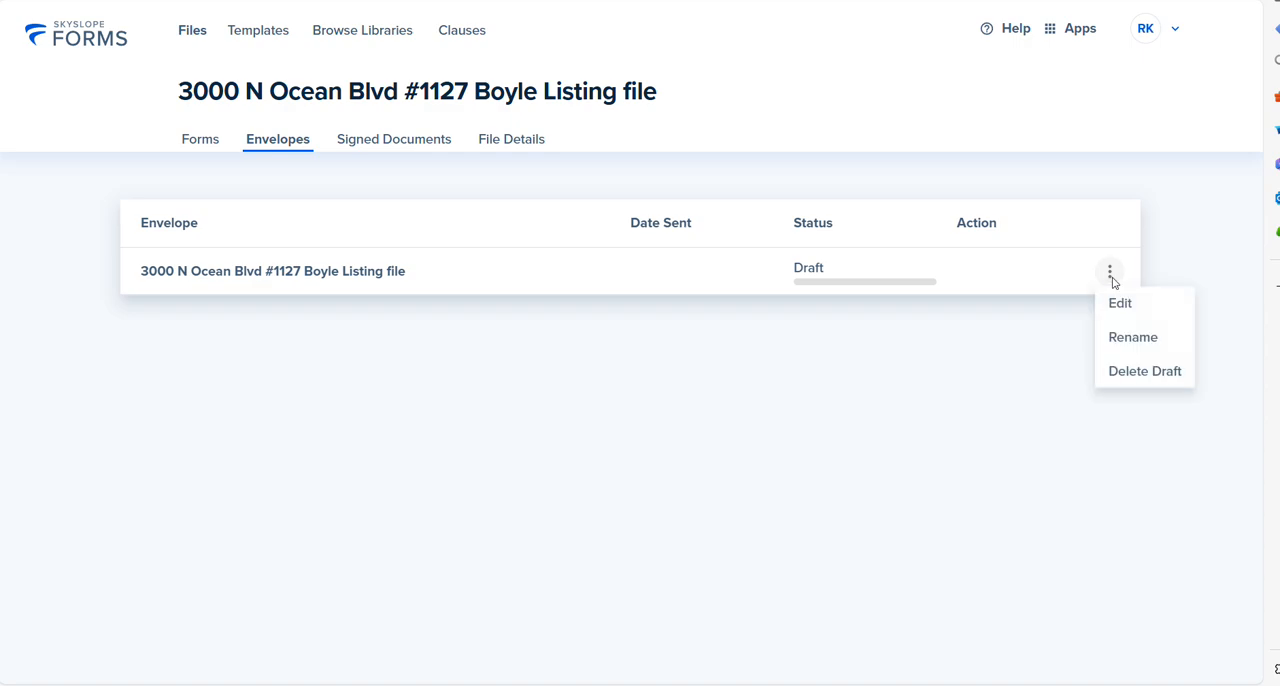
{"action": "left_click", "coordinate": [1136, 388]}
{"action": "left_click", "coordinate": [810, 405]}
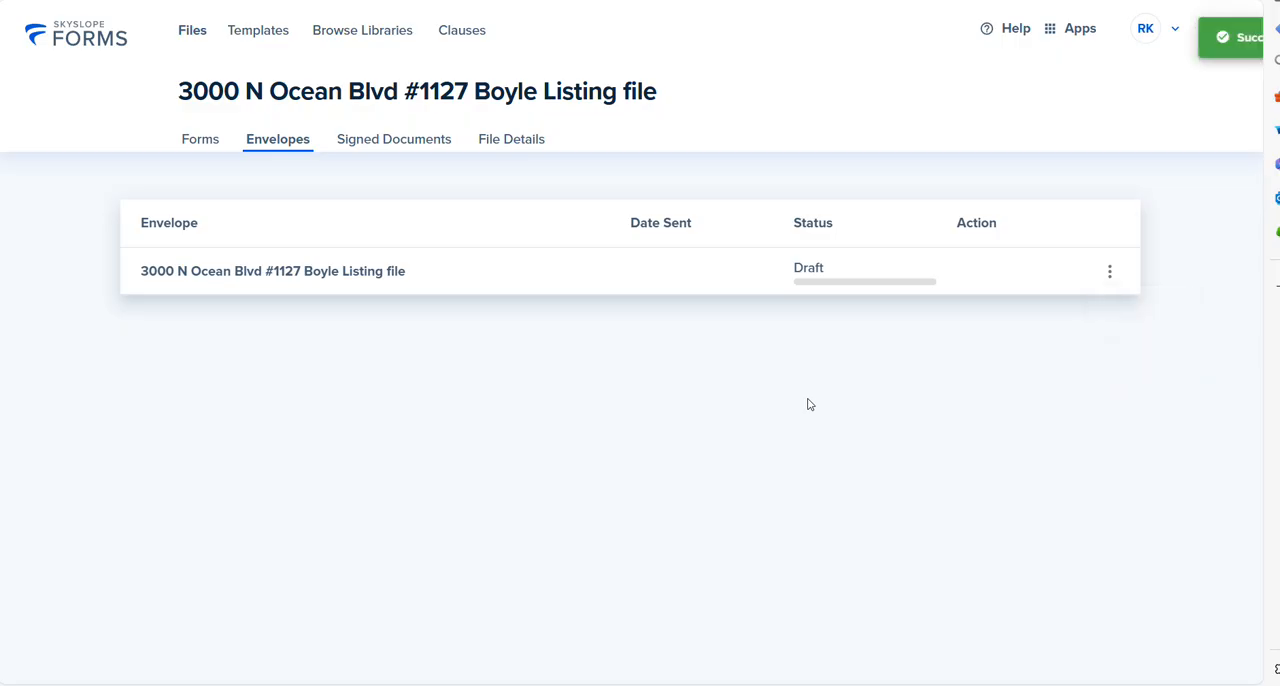
Step: Review the Vacation Rental Act/Existing Short Term Rental Addendum's management company and signature fields, and save and exit without entering anything
{"action": "left_click", "coordinate": [198, 139]}
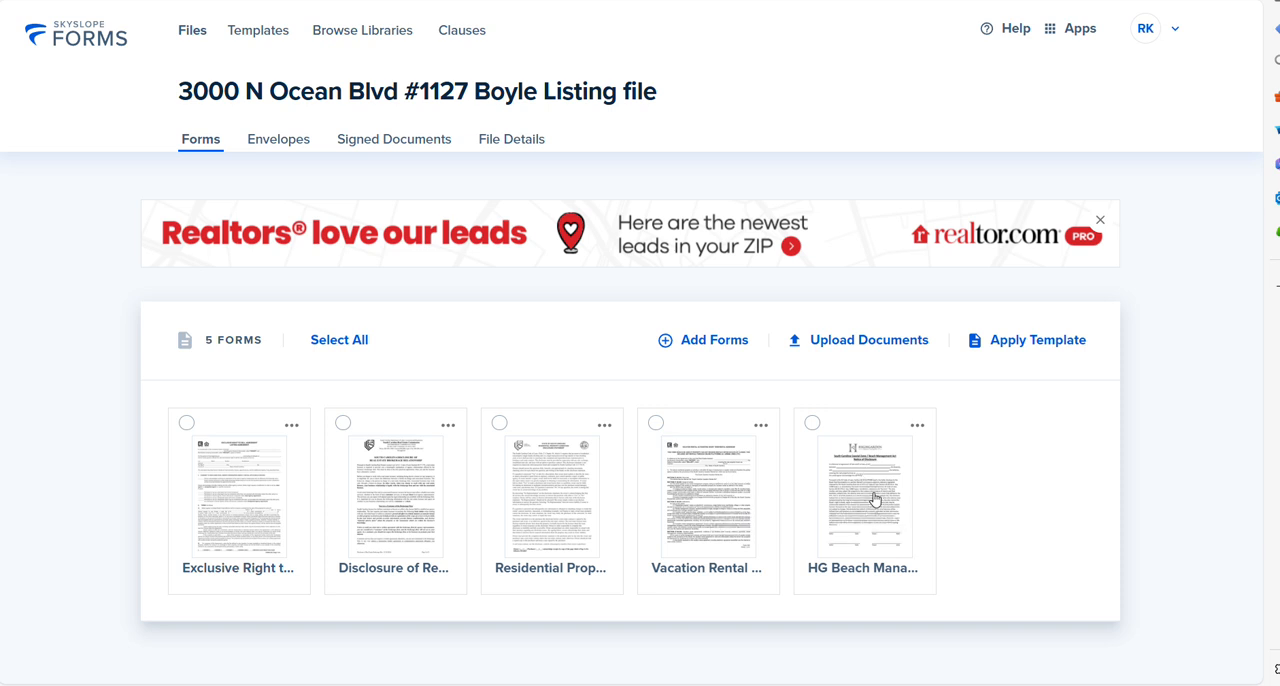
{"action": "left_click", "coordinate": [703, 509]}
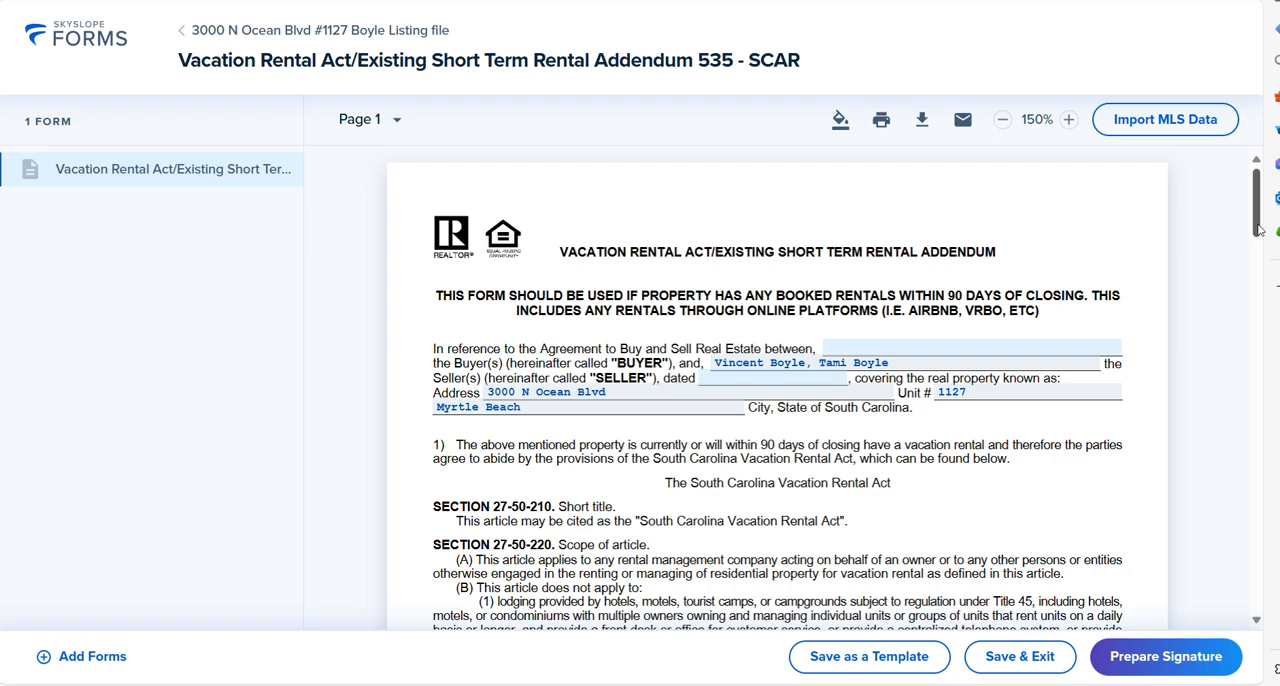
{"action": "left_click_drag", "start_coordinate": [1258, 230], "coordinate": [1258, 477]}
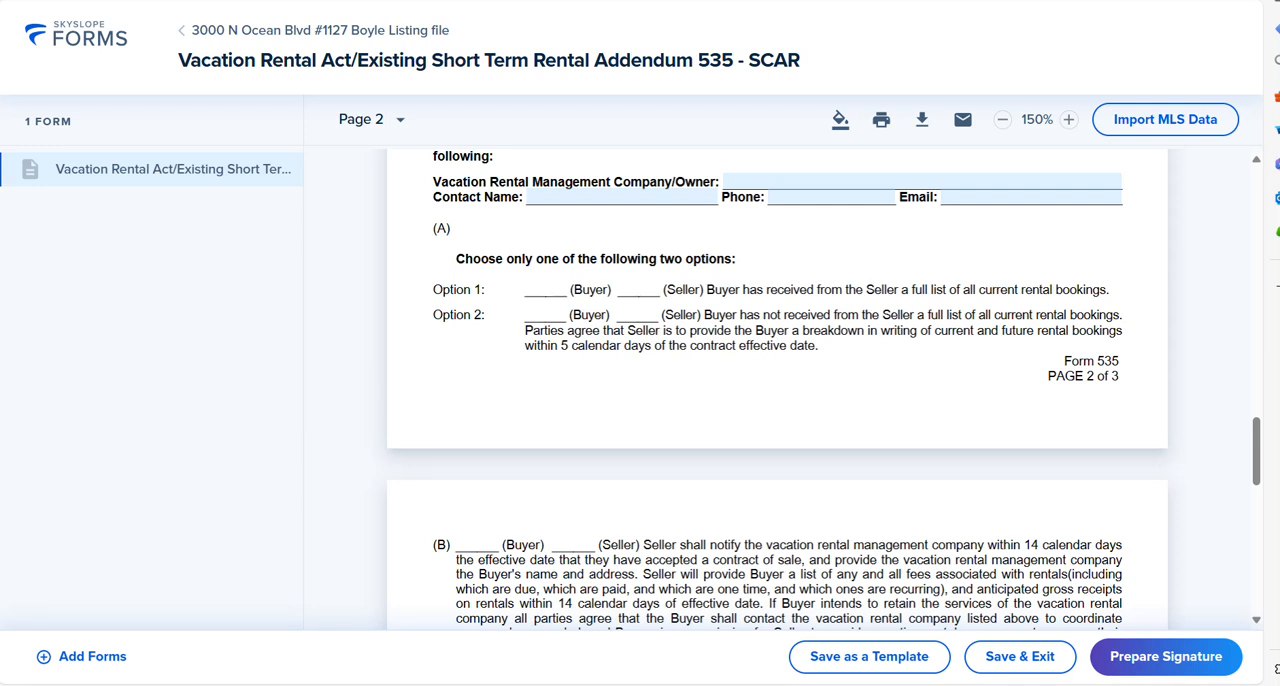
{"action": "left_click", "coordinate": [745, 184]}
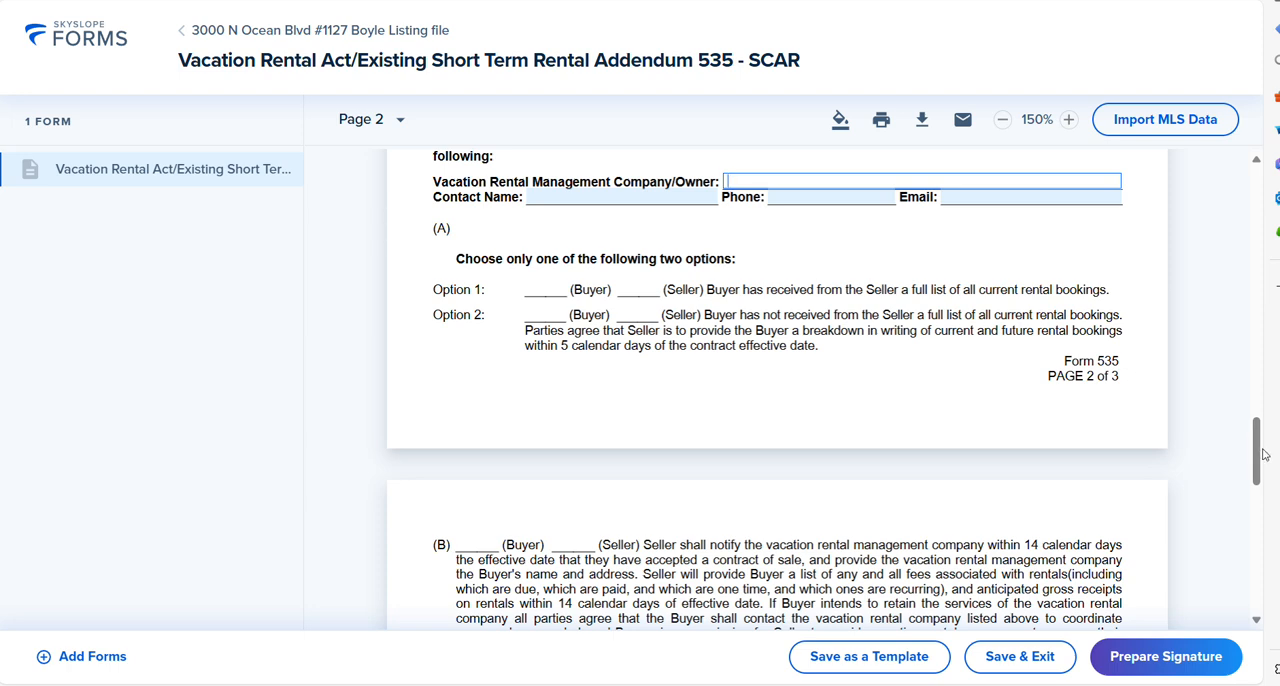
{"action": "left_click_drag", "start_coordinate": [1260, 470], "coordinate": [1270, 578]}
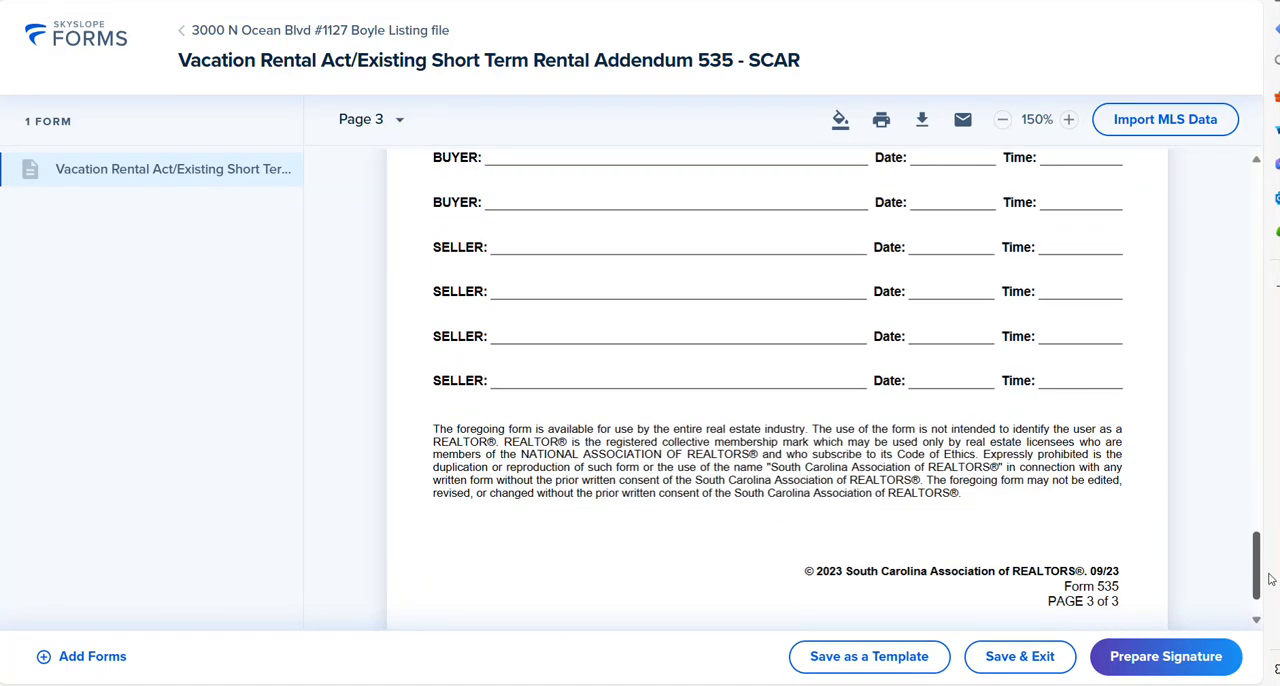
{"action": "left_click", "coordinate": [1060, 656]}
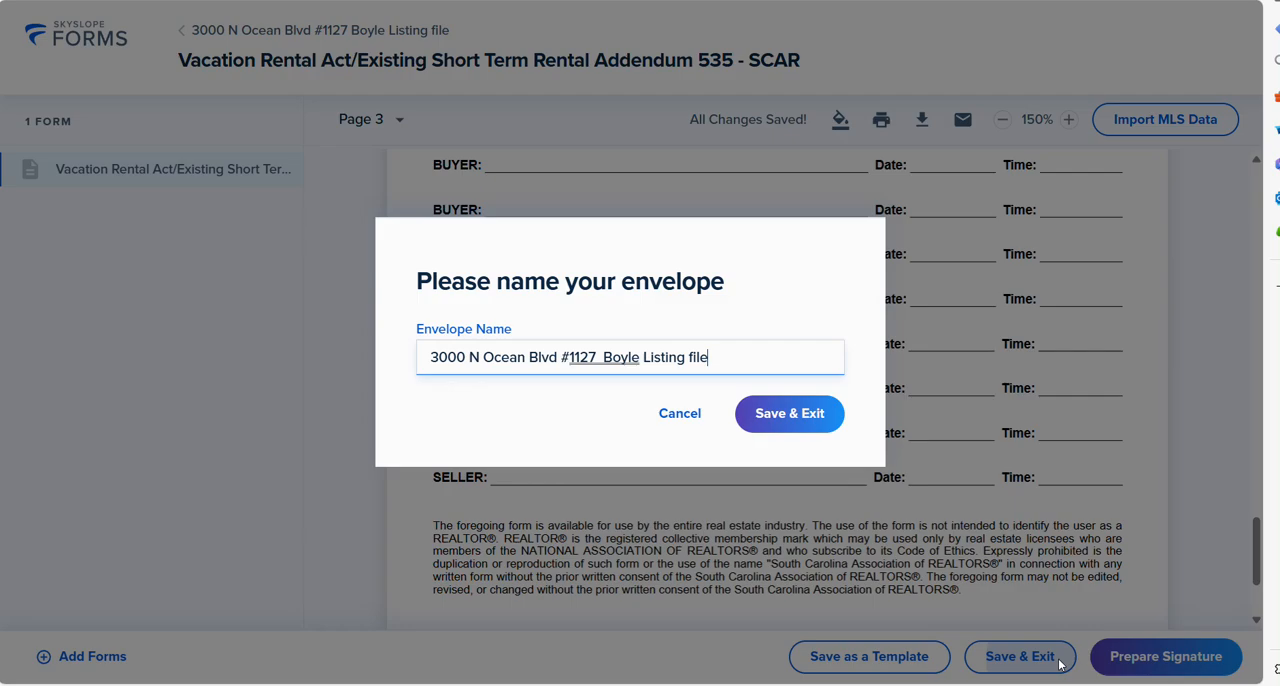
{"action": "left_click", "coordinate": [808, 418]}
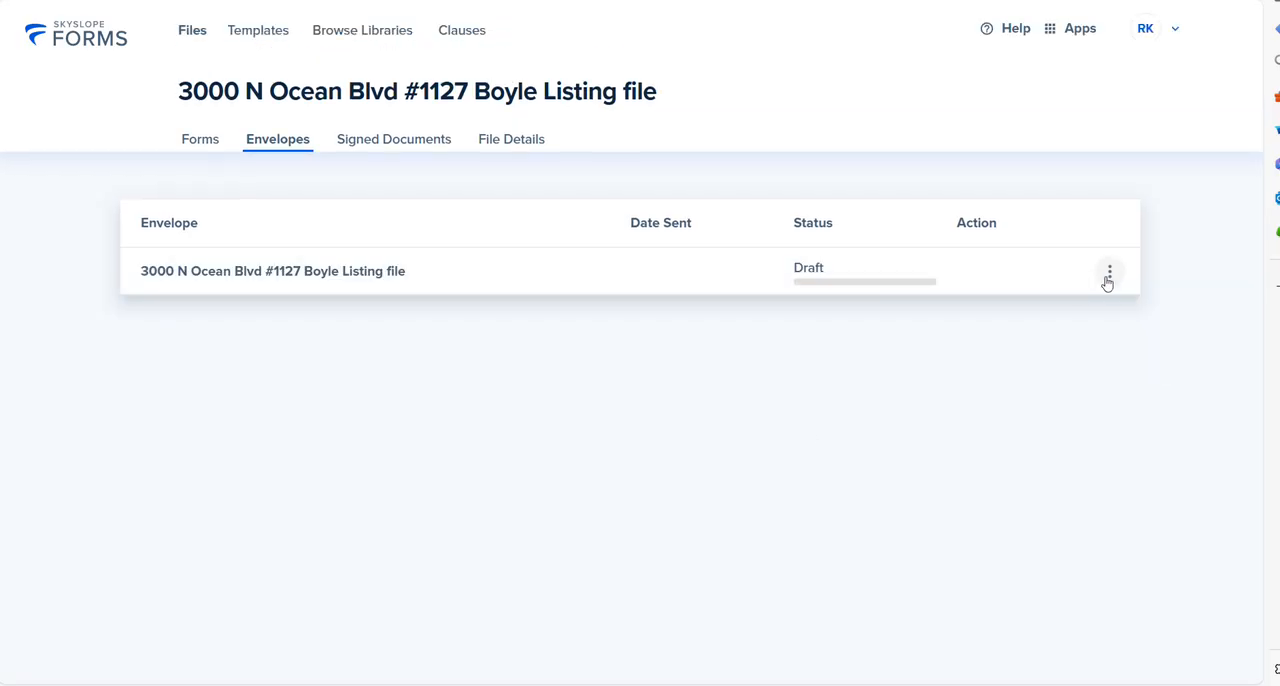
Step: Delete the draft envelope created from the vacation rental addendum
{"action": "left_click", "coordinate": [1109, 272]}
{"action": "left_click", "coordinate": [1121, 374]}
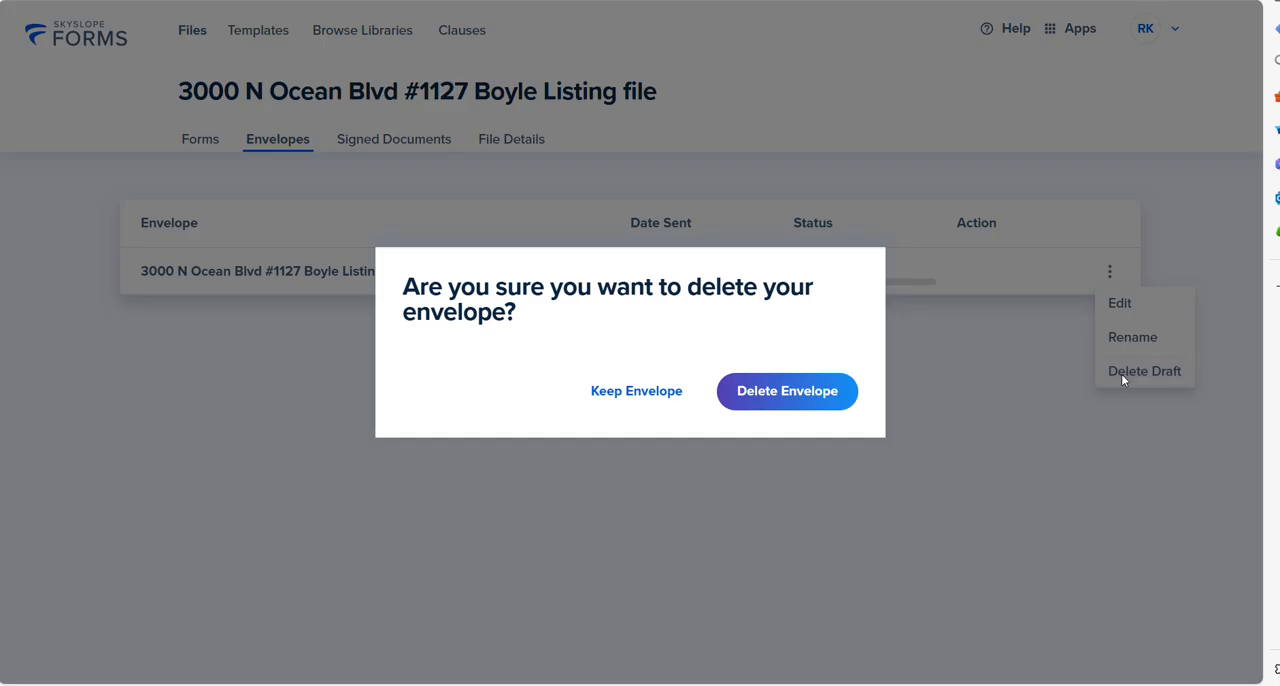
{"action": "left_click", "coordinate": [829, 400]}
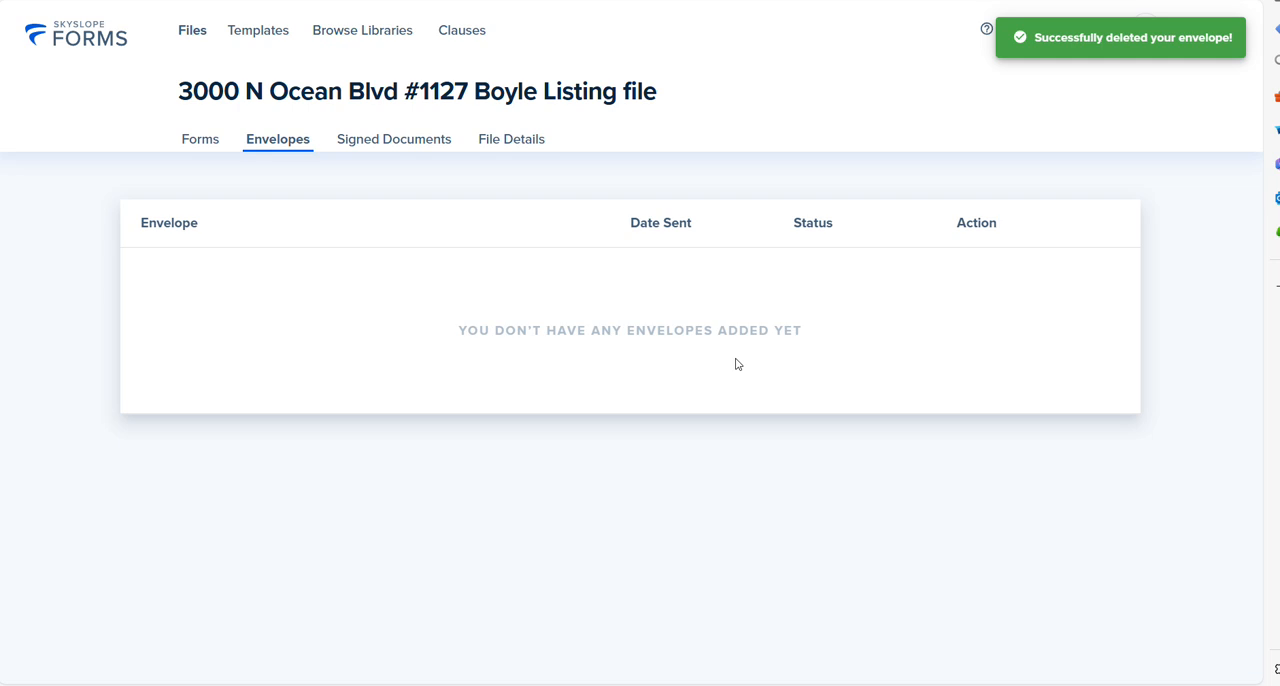
Step: Select all five forms in the listing file and open them together for editing
{"action": "left_click", "coordinate": [200, 143]}
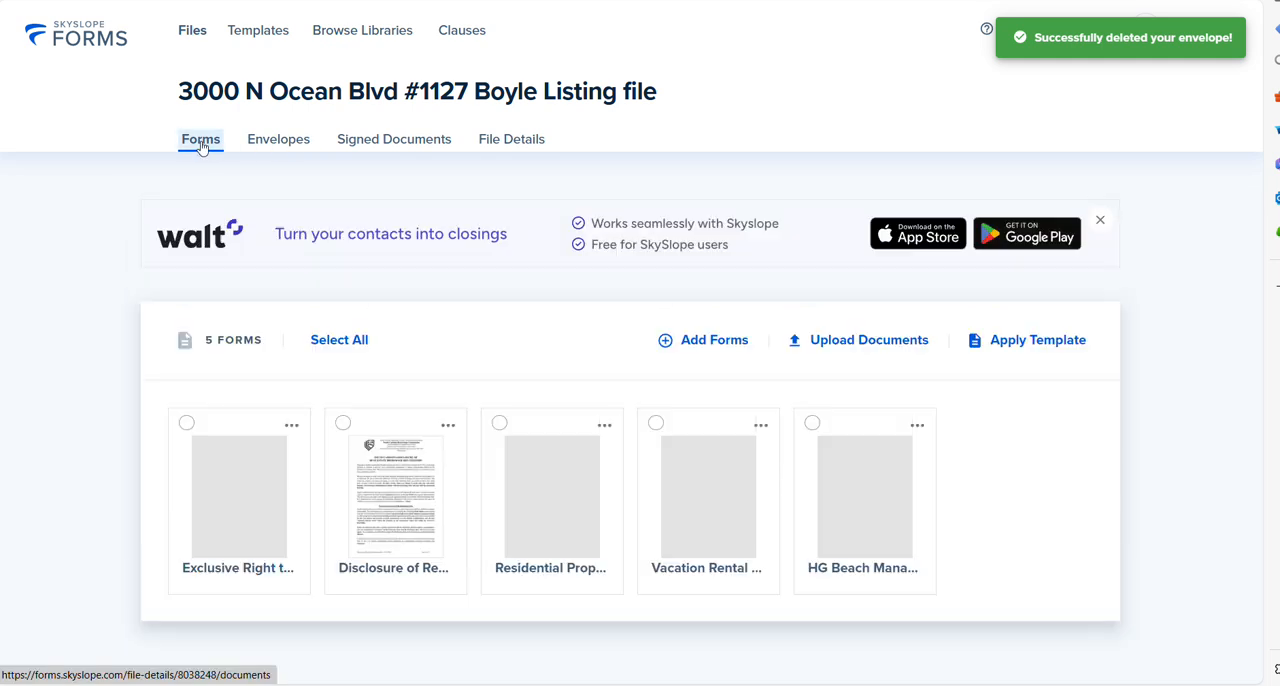
{"action": "left_click", "coordinate": [336, 340]}
{"action": "left_click", "coordinate": [1167, 655]}
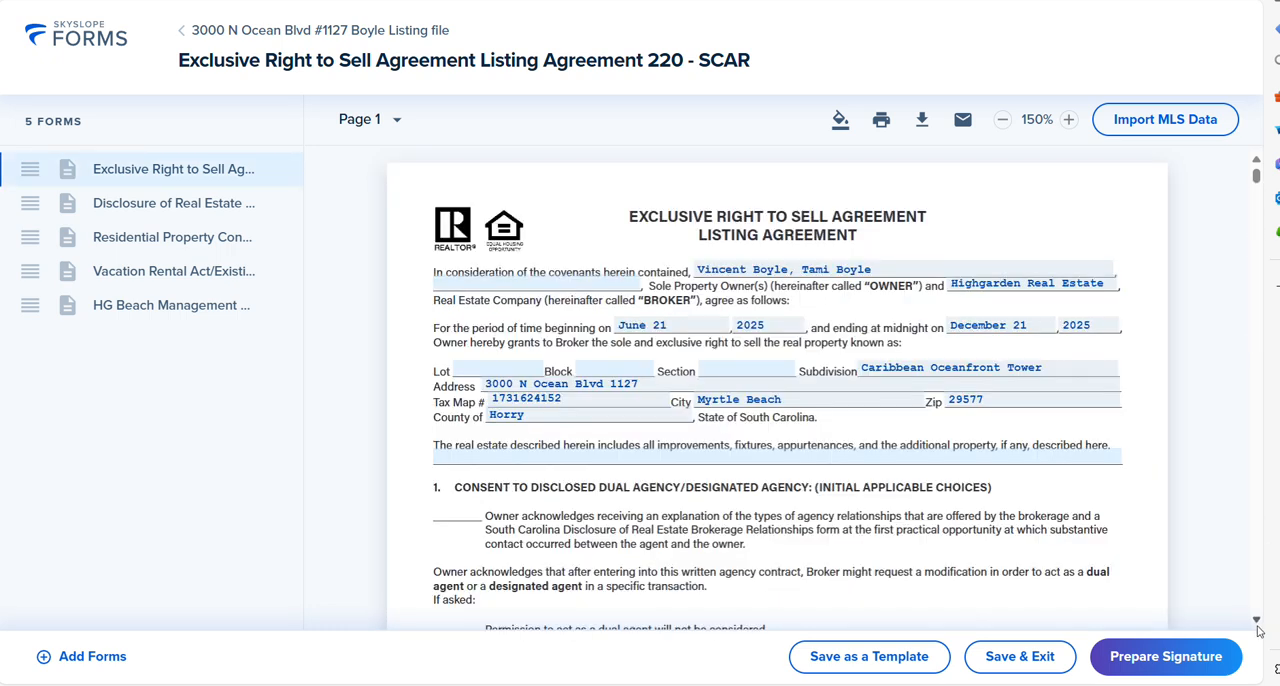
Step: Check the listing agreement's entries and create a signature envelope with both sellers and the seller agent set to Needs to sign
{"action": "scroll", "coordinate": [1258, 630], "scroll_direction": "down", "scroll_amount": 5}
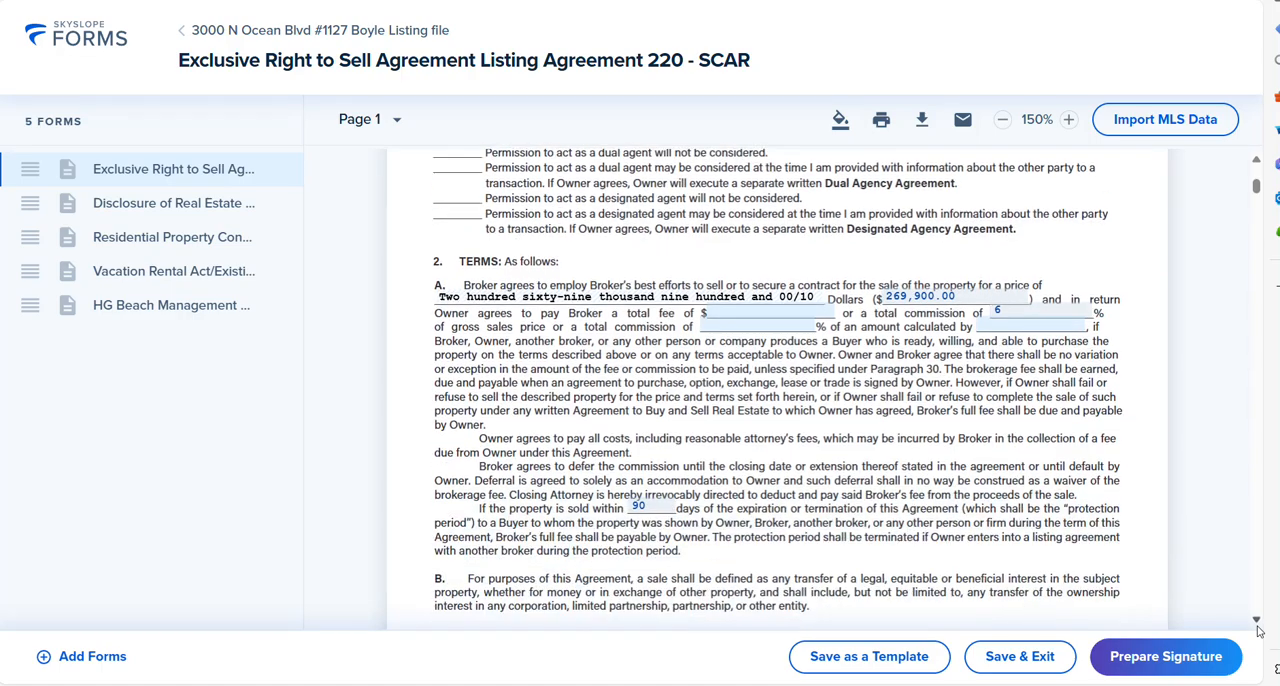
{"action": "scroll", "coordinate": [1258, 630], "scroll_direction": "down", "scroll_amount": 10}
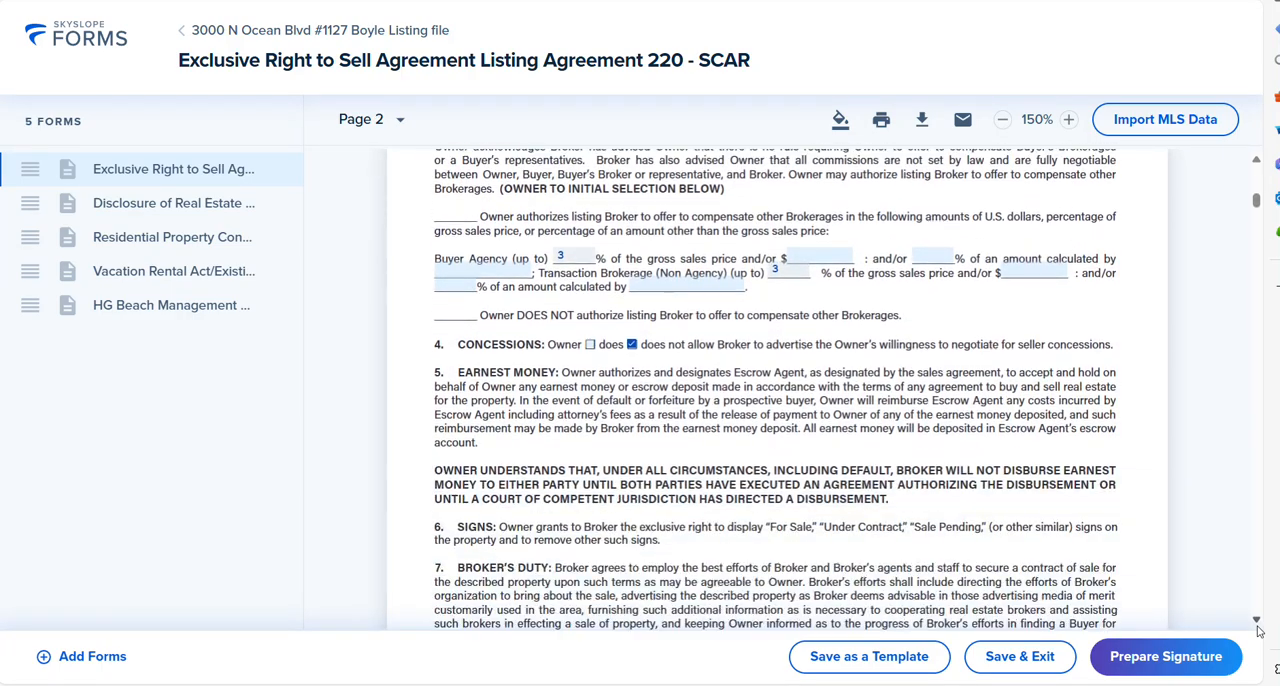
{"action": "scroll", "coordinate": [1258, 630], "scroll_direction": "down", "scroll_amount": 8}
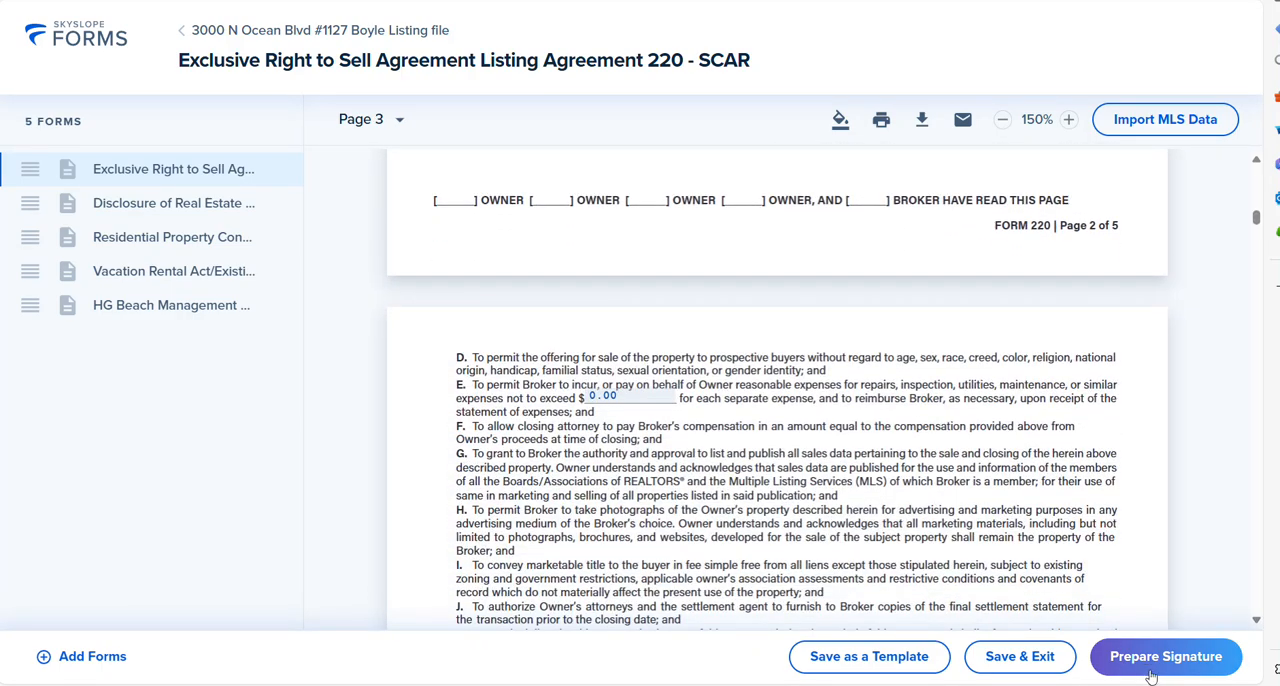
{"action": "left_click", "coordinate": [1146, 664]}
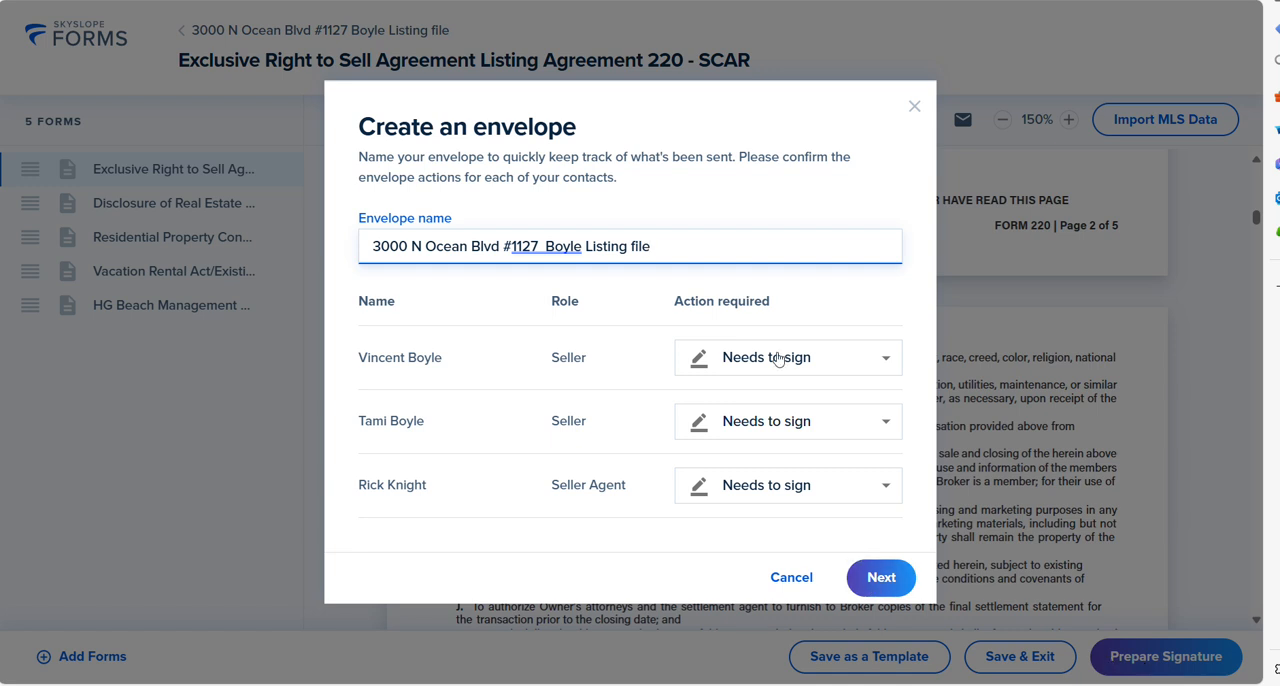
{"action": "left_click", "coordinate": [886, 594]}
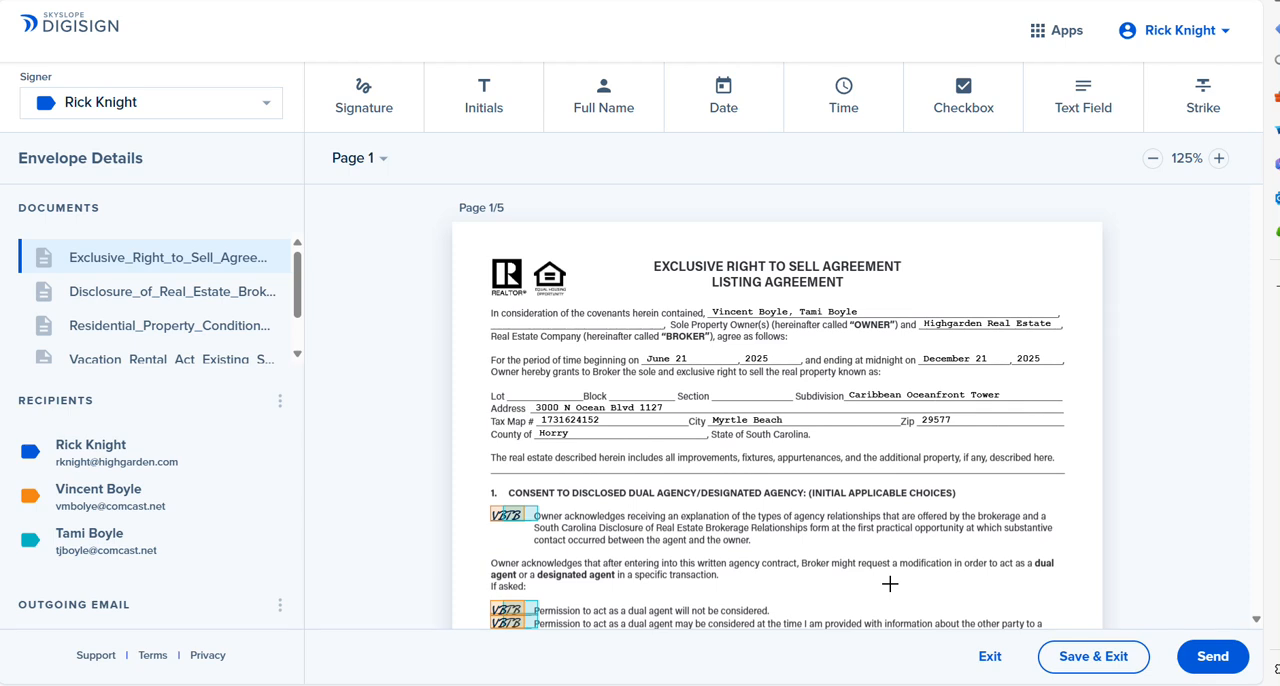
Step: Make both sellers' initials required beside the agency relationship acknowledgement in section 1 of the listing agreement
{"action": "scroll", "coordinate": [1256, 621], "scroll_direction": "down", "scroll_amount": 2}
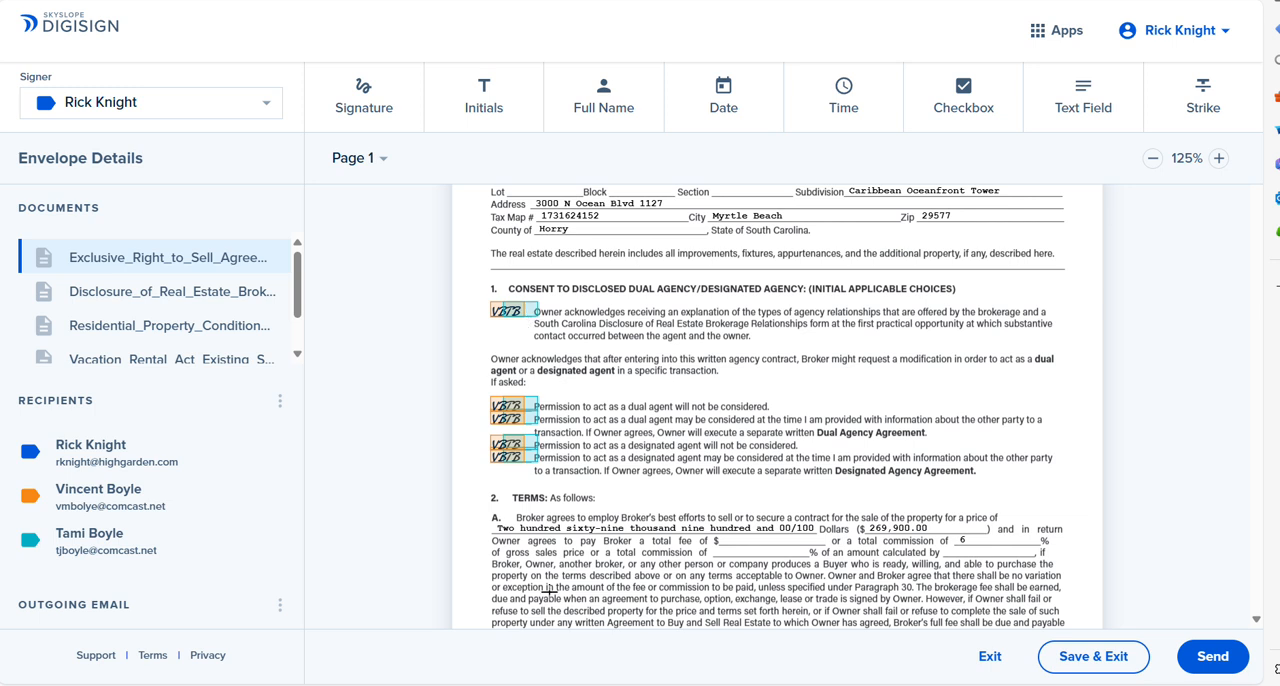
{"action": "left_click", "coordinate": [530, 316]}
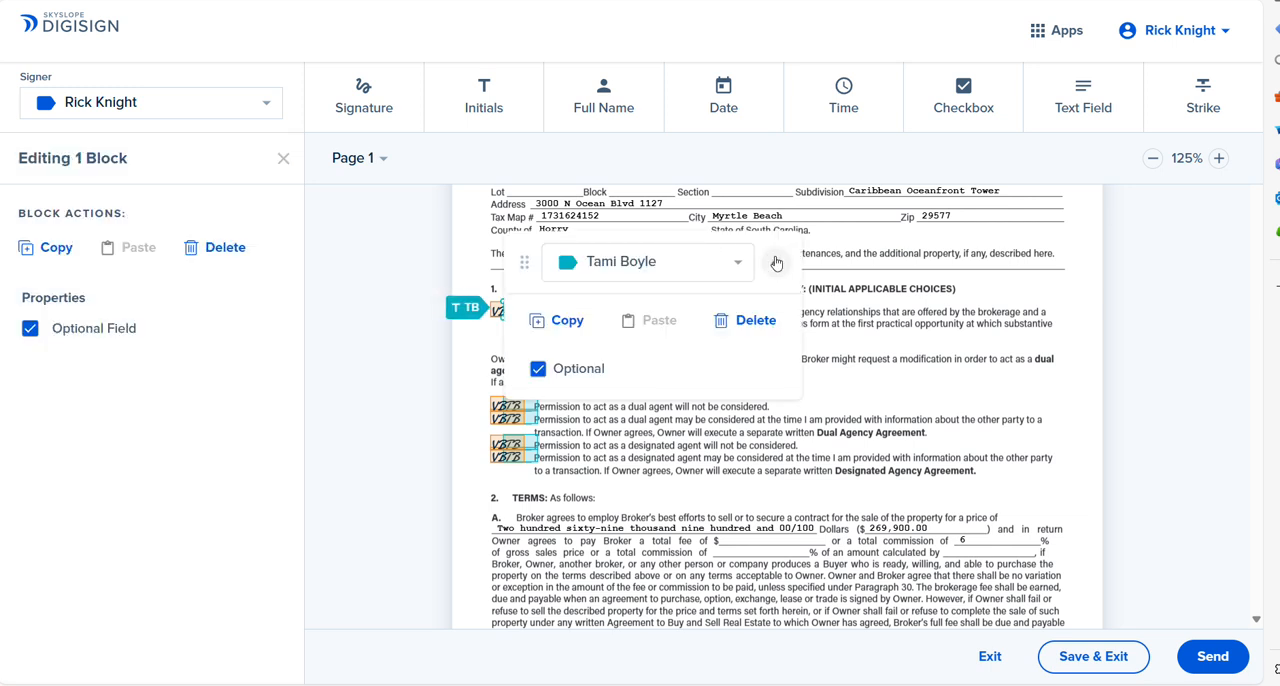
{"action": "left_click", "coordinate": [559, 369]}
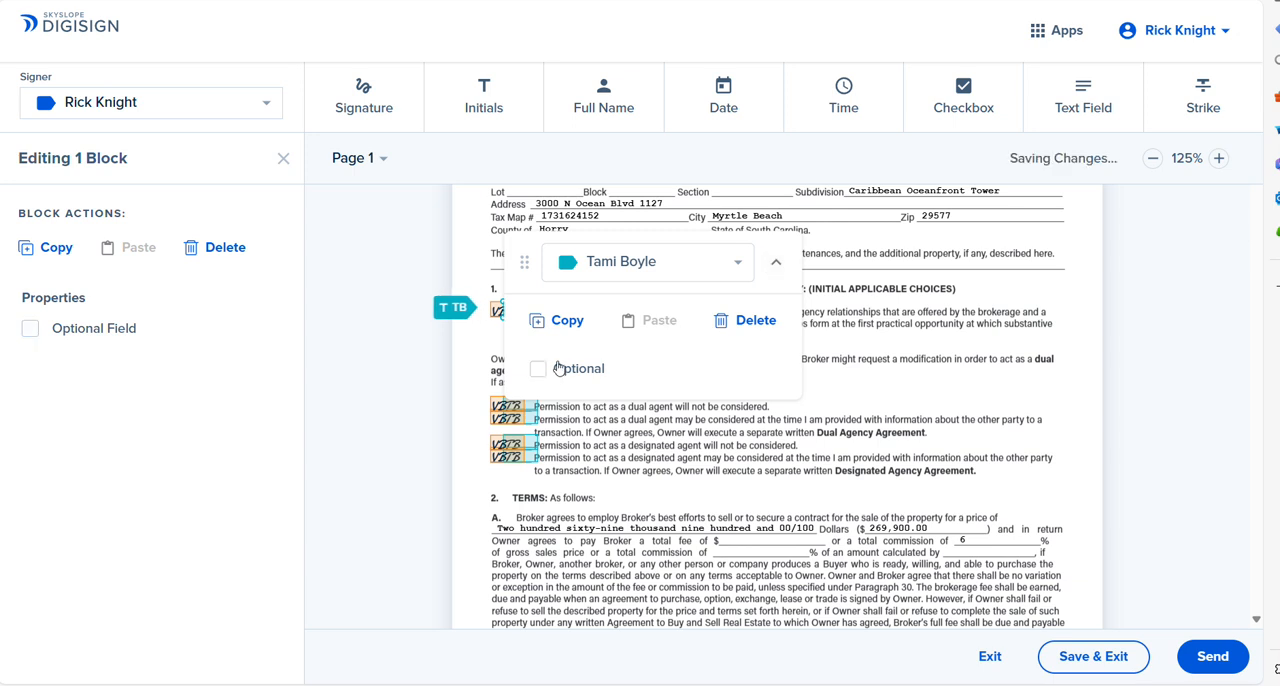
{"action": "left_click", "coordinate": [776, 263]}
{"action": "left_click", "coordinate": [490, 310]}
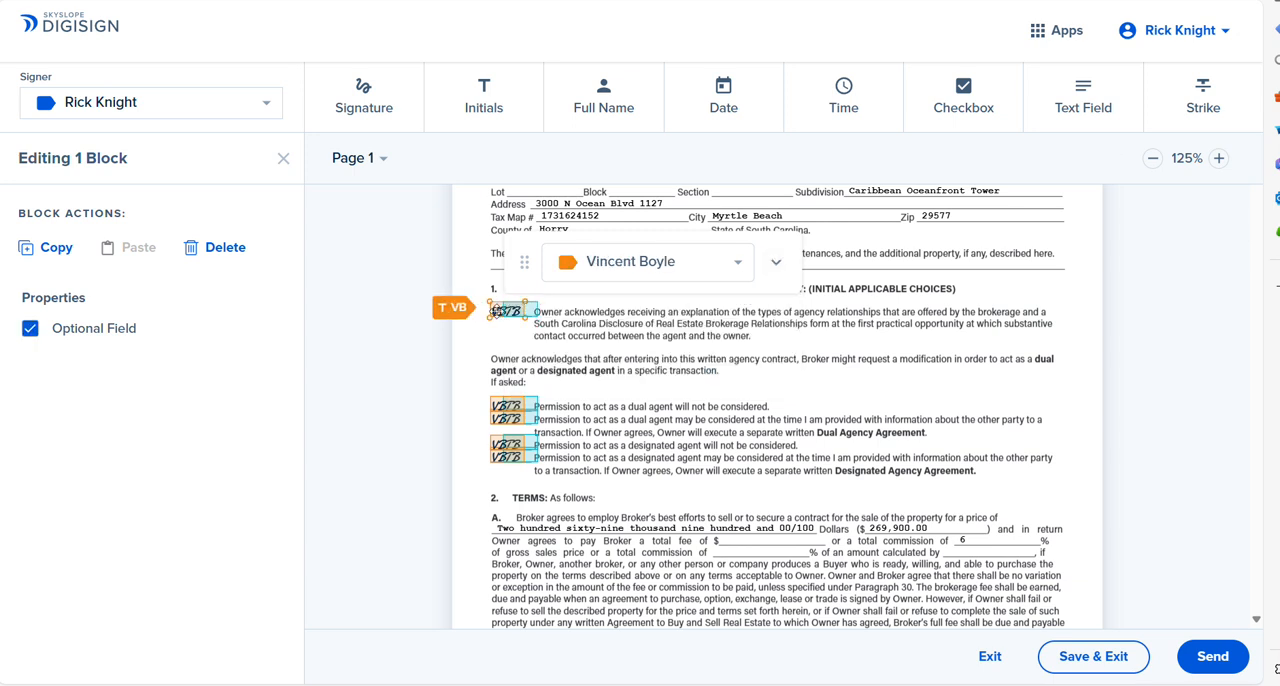
{"action": "left_click", "coordinate": [776, 262]}
{"action": "left_click", "coordinate": [555, 370]}
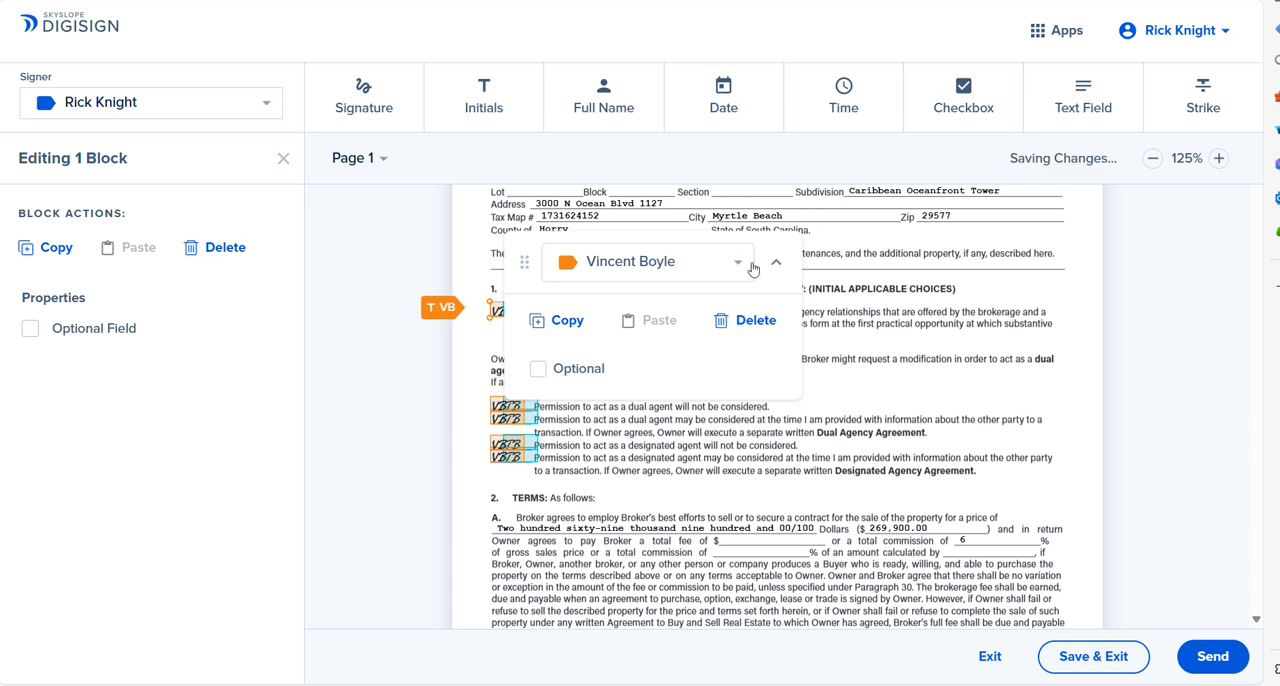
{"action": "left_click", "coordinate": [776, 262]}
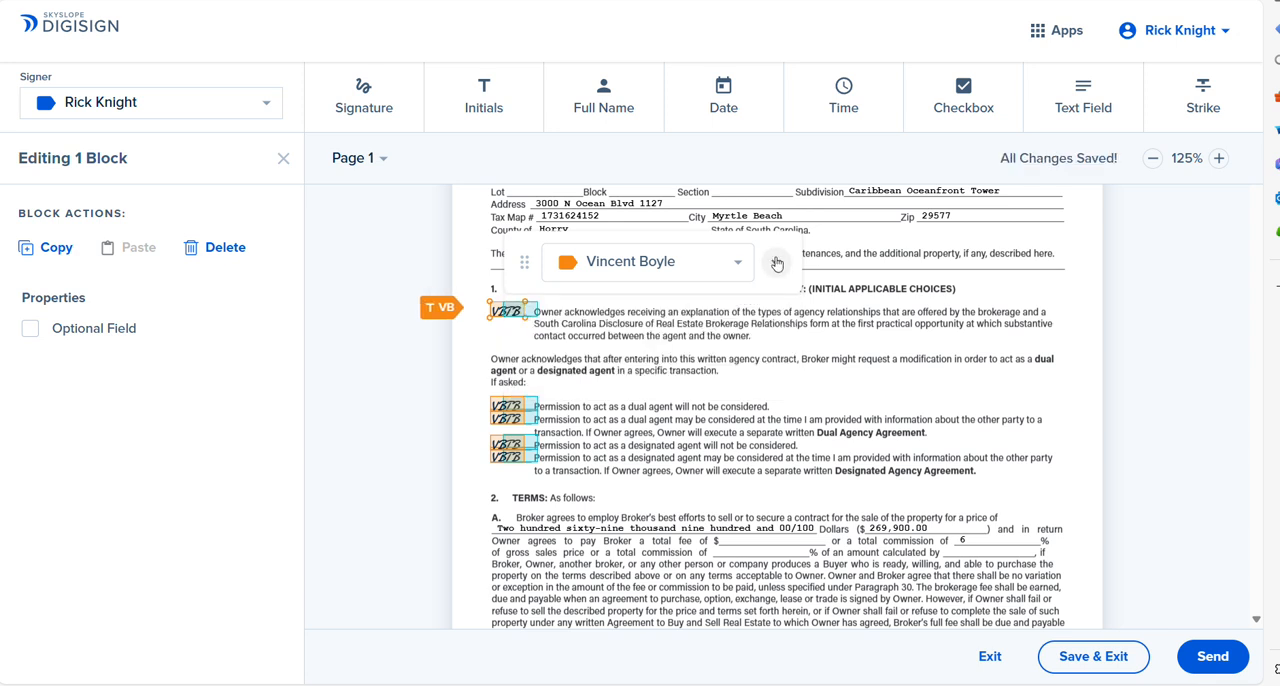
Step: Delete both sellers' initial blocks beside "Permission to act as a dual agent will not be considered"
{"action": "left_click", "coordinate": [530, 405]}
{"action": "left_click", "coordinate": [776, 262]}
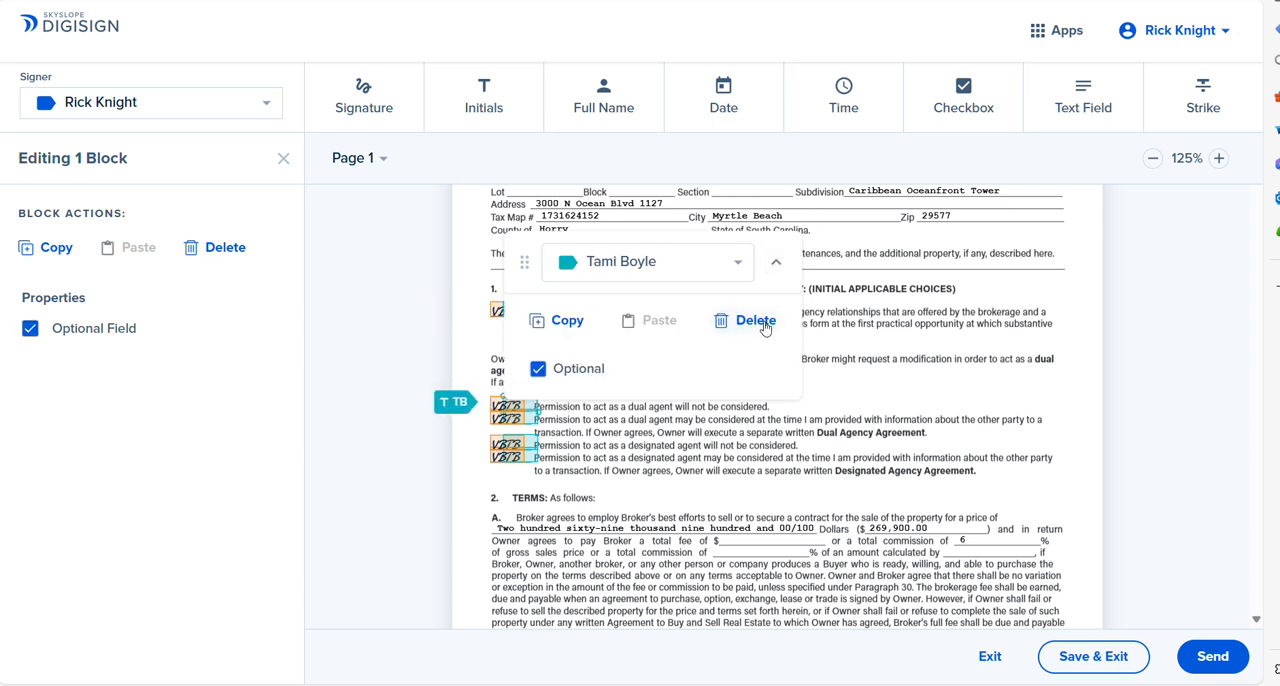
{"action": "left_click", "coordinate": [752, 322]}
{"action": "left_click", "coordinate": [512, 405]}
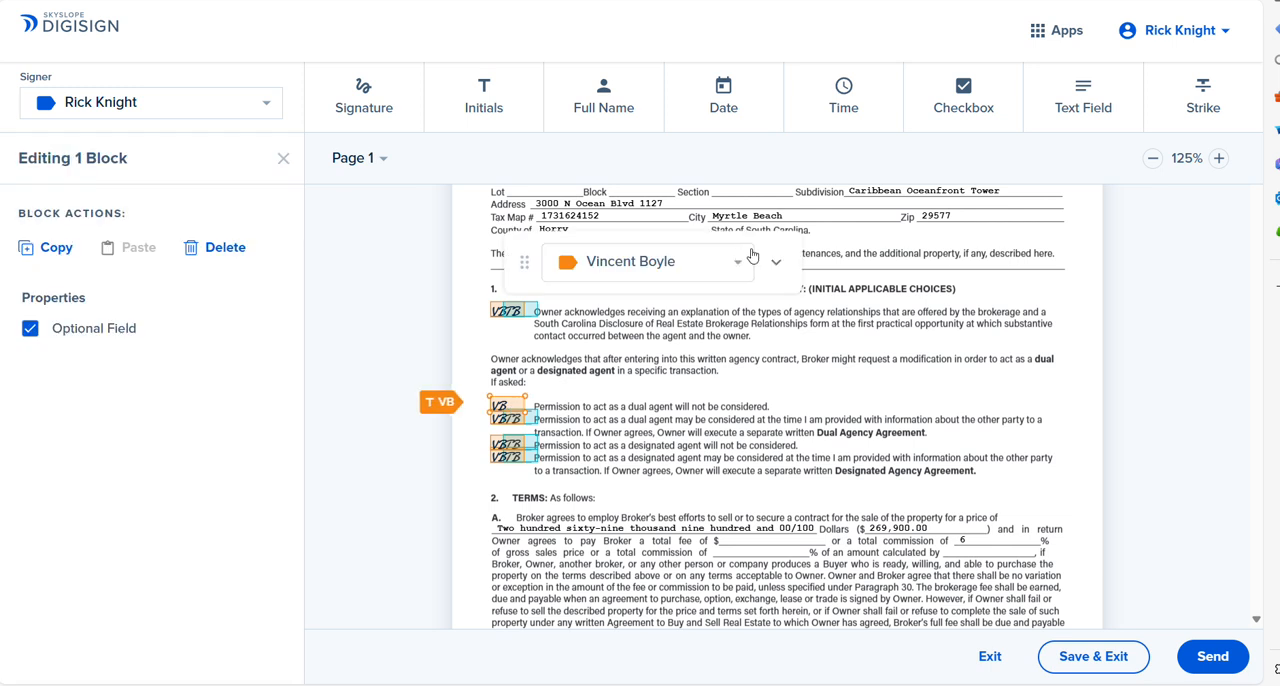
{"action": "left_click", "coordinate": [776, 262]}
{"action": "left_click", "coordinate": [755, 322]}
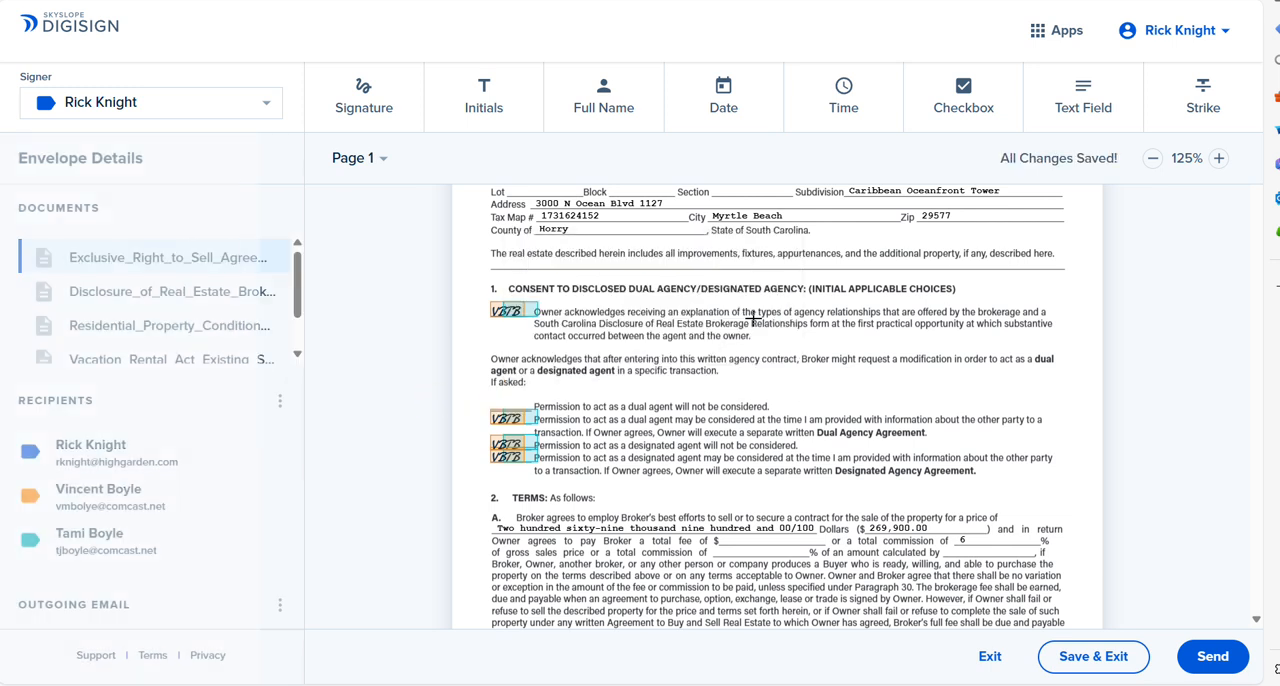
Step: Make both sellers' initials required beside "Permission to act as a dual agent may be considered" in section 1
{"action": "left_click", "coordinate": [529, 421]}
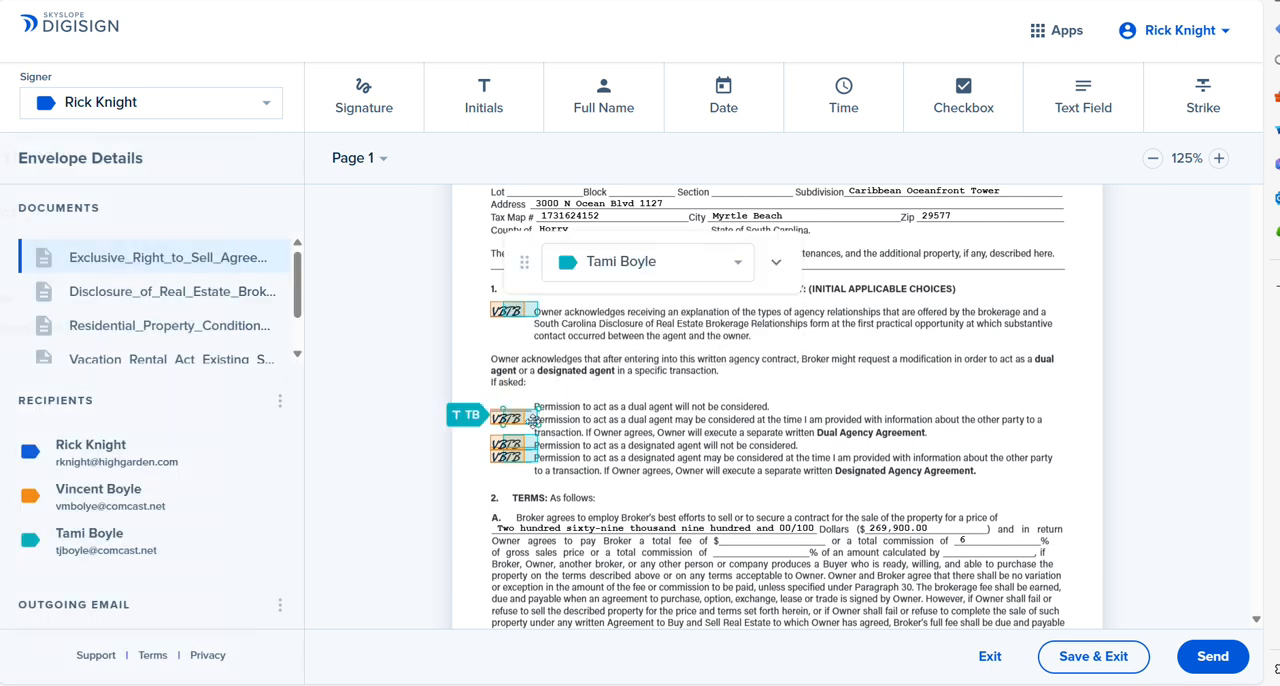
{"action": "left_click", "coordinate": [776, 262]}
{"action": "left_click", "coordinate": [578, 370]}
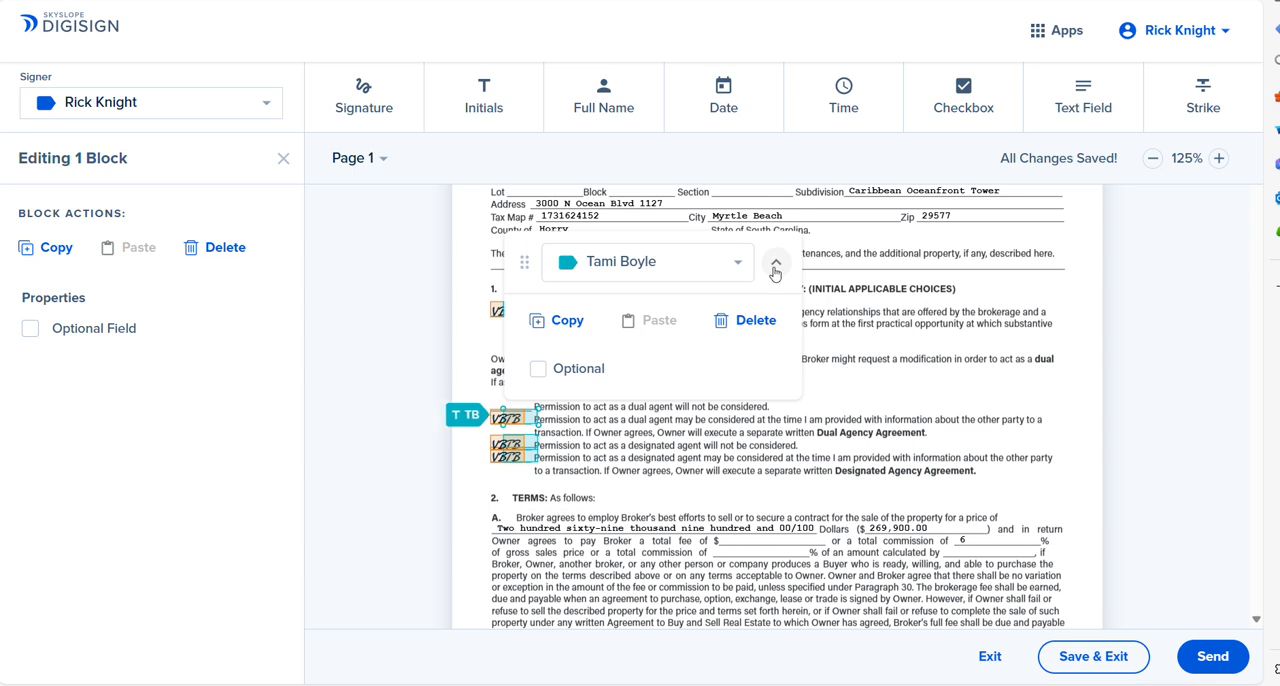
{"action": "left_click", "coordinate": [776, 262]}
{"action": "left_click", "coordinate": [498, 412]}
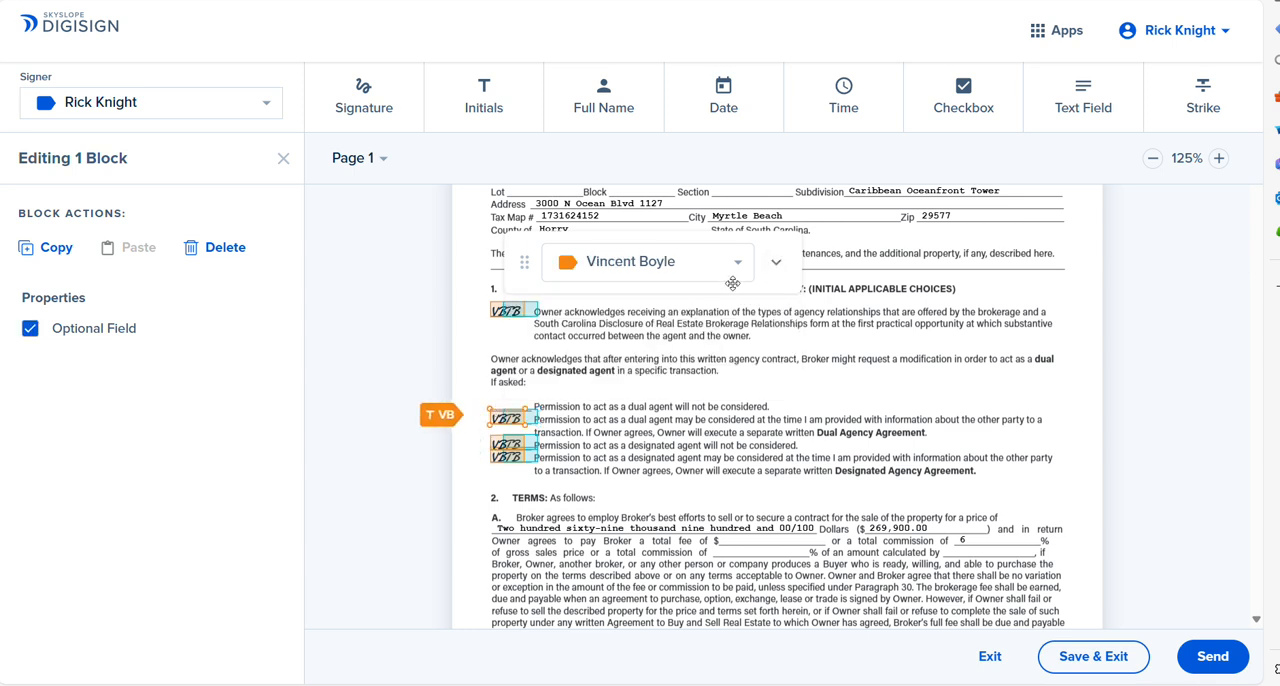
{"action": "left_click", "coordinate": [774, 262]}
{"action": "left_click", "coordinate": [566, 374]}
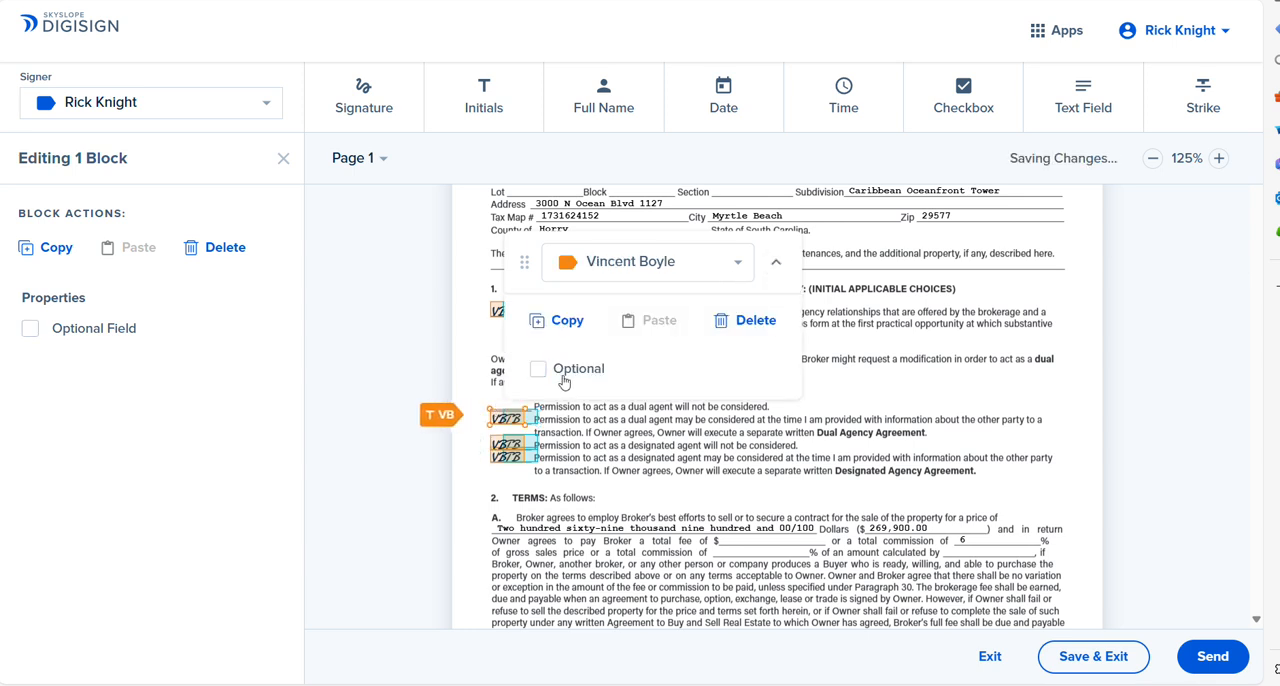
{"action": "left_click", "coordinate": [776, 262]}
Step: Delete both sellers' initial blocks beside "Permission to act as a designated agent will not be considered"
{"action": "left_click", "coordinate": [536, 448]}
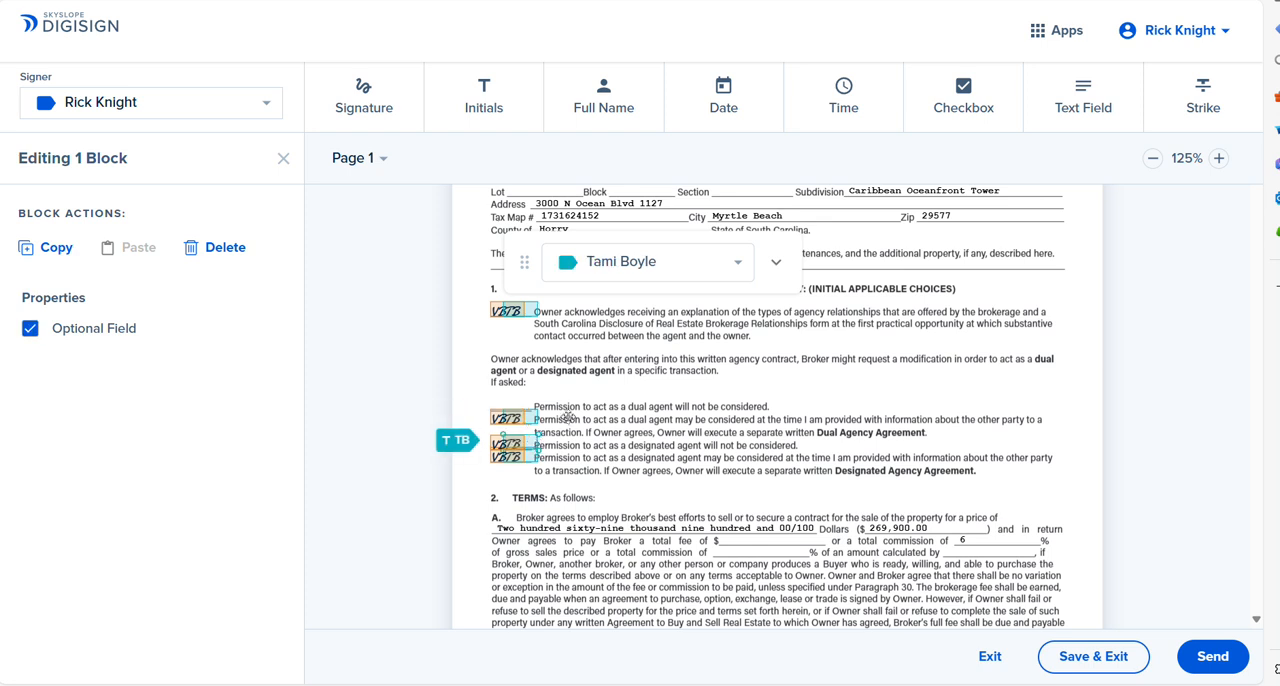
{"action": "left_click", "coordinate": [776, 262]}
{"action": "left_click", "coordinate": [752, 322]}
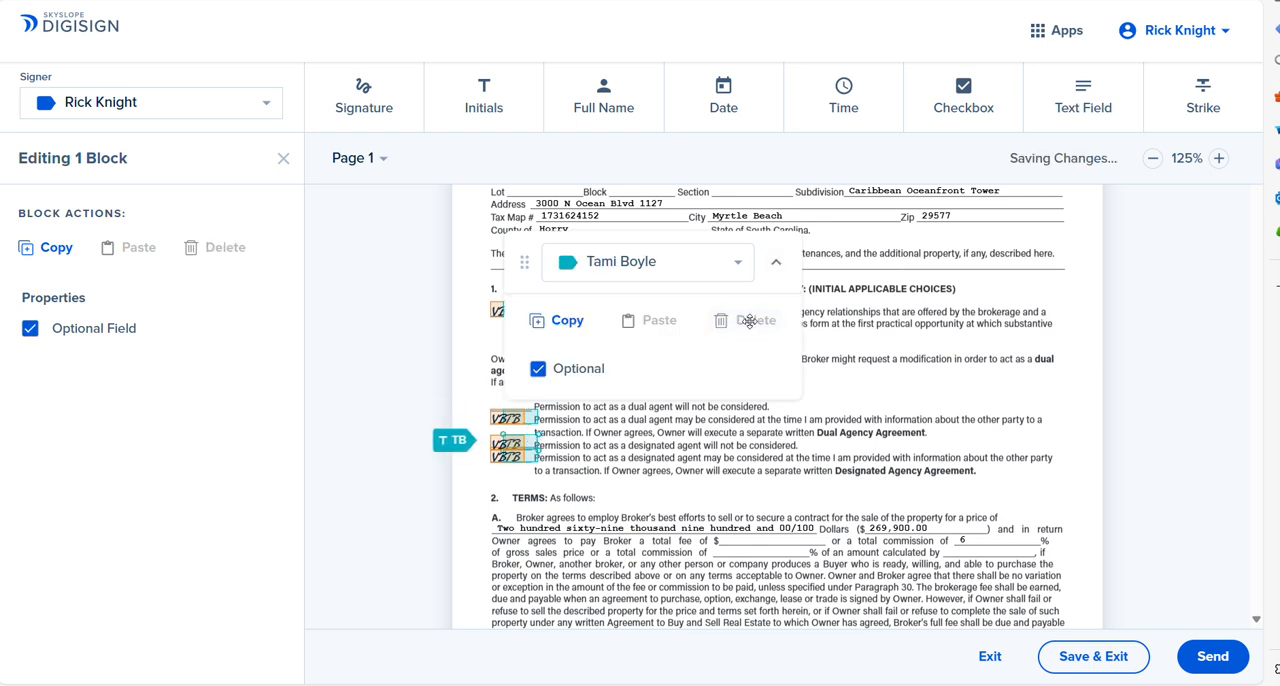
{"action": "left_click", "coordinate": [776, 262]}
{"action": "left_click", "coordinate": [740, 322]}
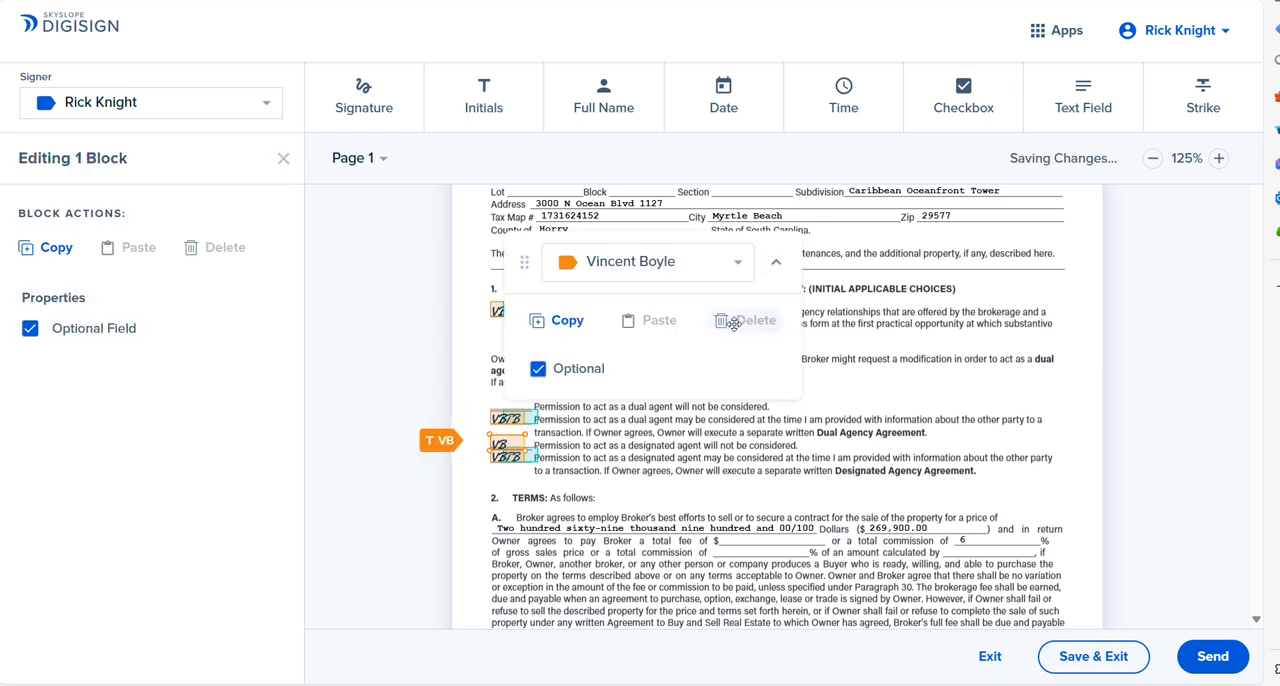
Step: Make both sellers' initials required beside "Permission to act as a designated agent may be considered"
{"action": "left_click", "coordinate": [526, 457]}
{"action": "left_click", "coordinate": [776, 262]}
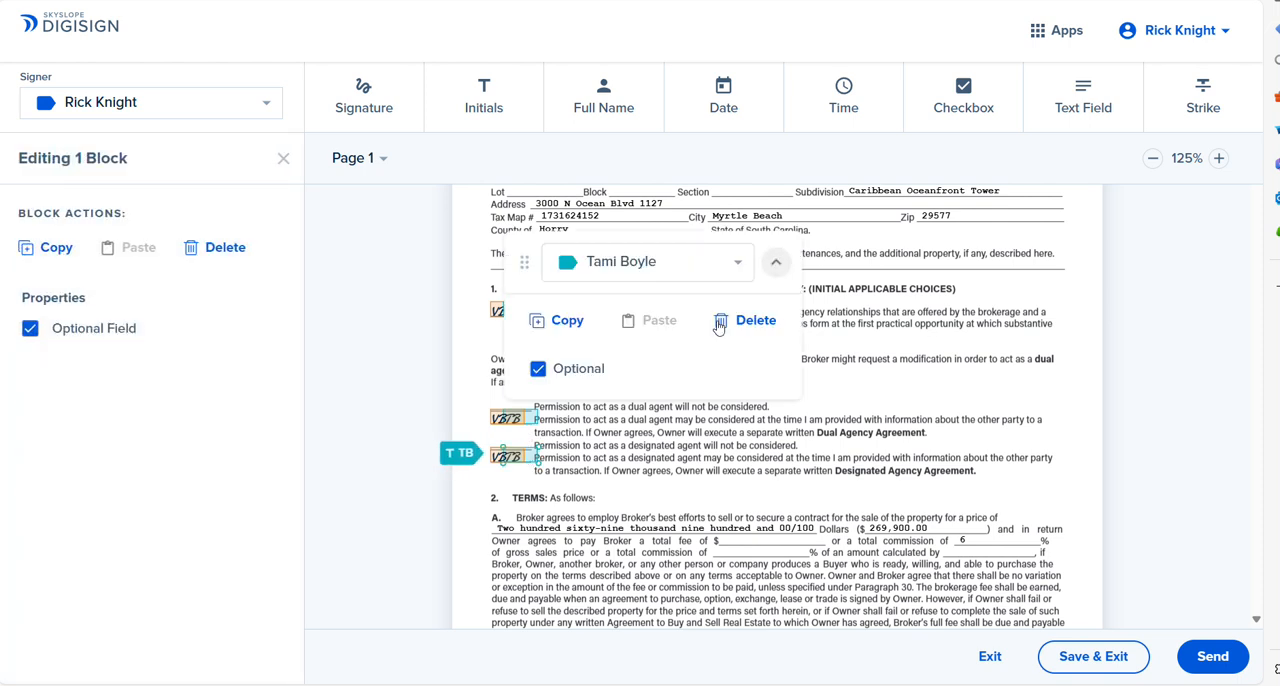
{"action": "left_click", "coordinate": [558, 369]}
{"action": "left_click", "coordinate": [776, 262]}
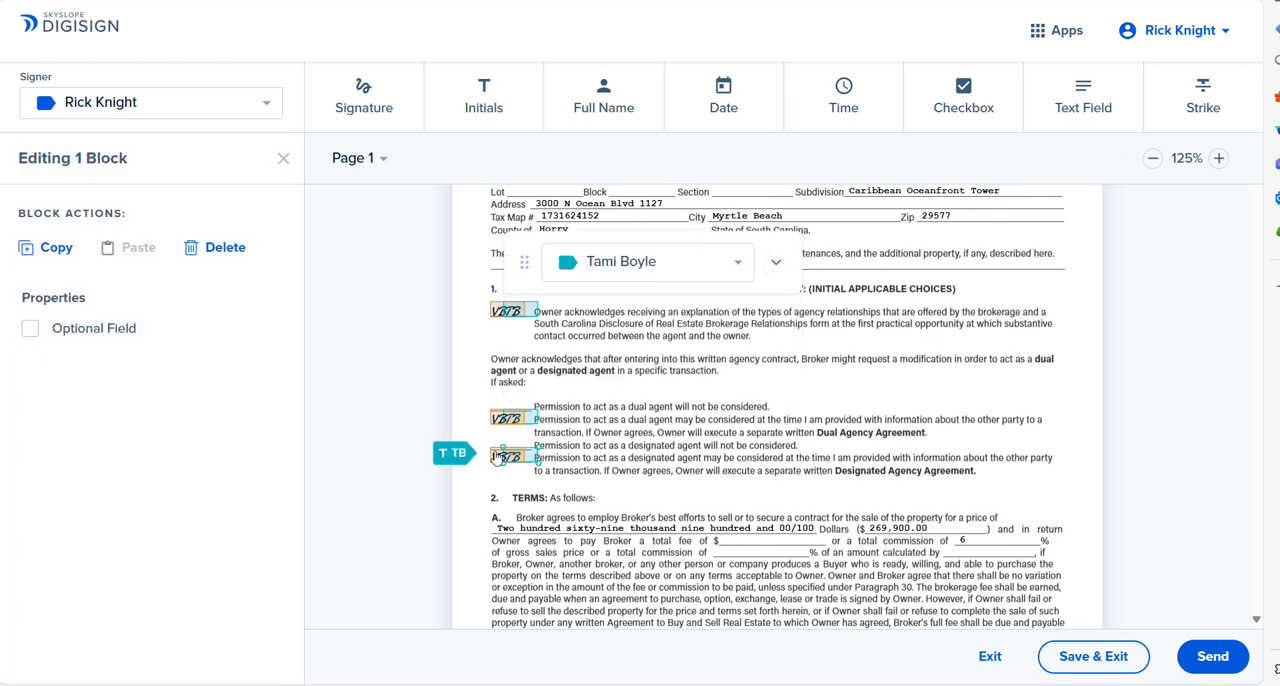
{"action": "left_click", "coordinate": [496, 456]}
{"action": "left_click", "coordinate": [775, 262]}
{"action": "left_click", "coordinate": [584, 376]}
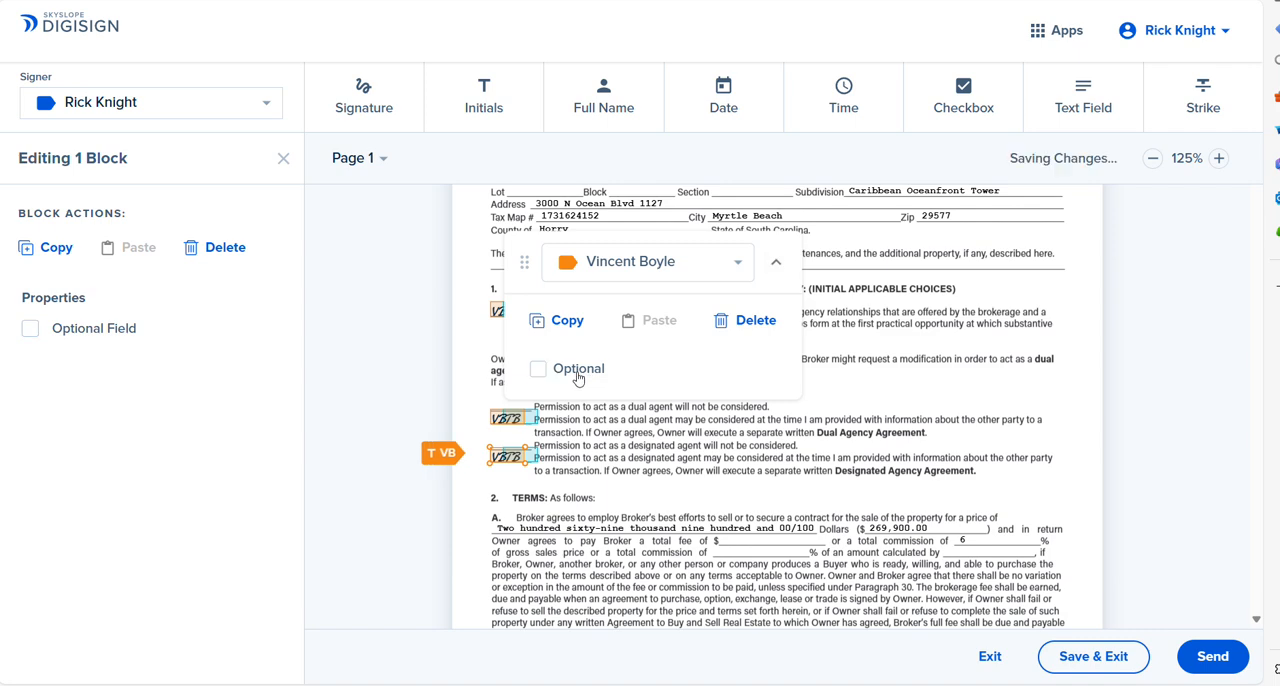
{"action": "left_click", "coordinate": [775, 262]}
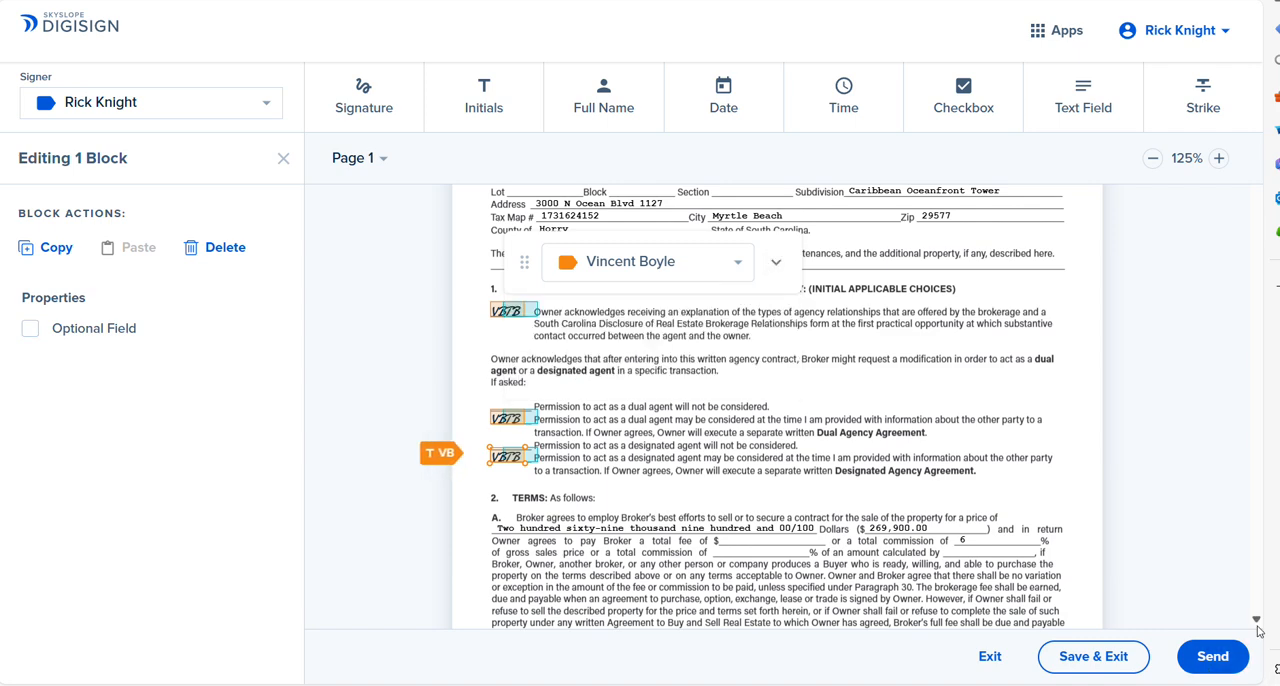
Step: Check whether the second seller's initials in the page 1 footer are marked optional
{"action": "scroll", "coordinate": [1257, 622], "scroll_direction": "down", "scroll_amount": 3}
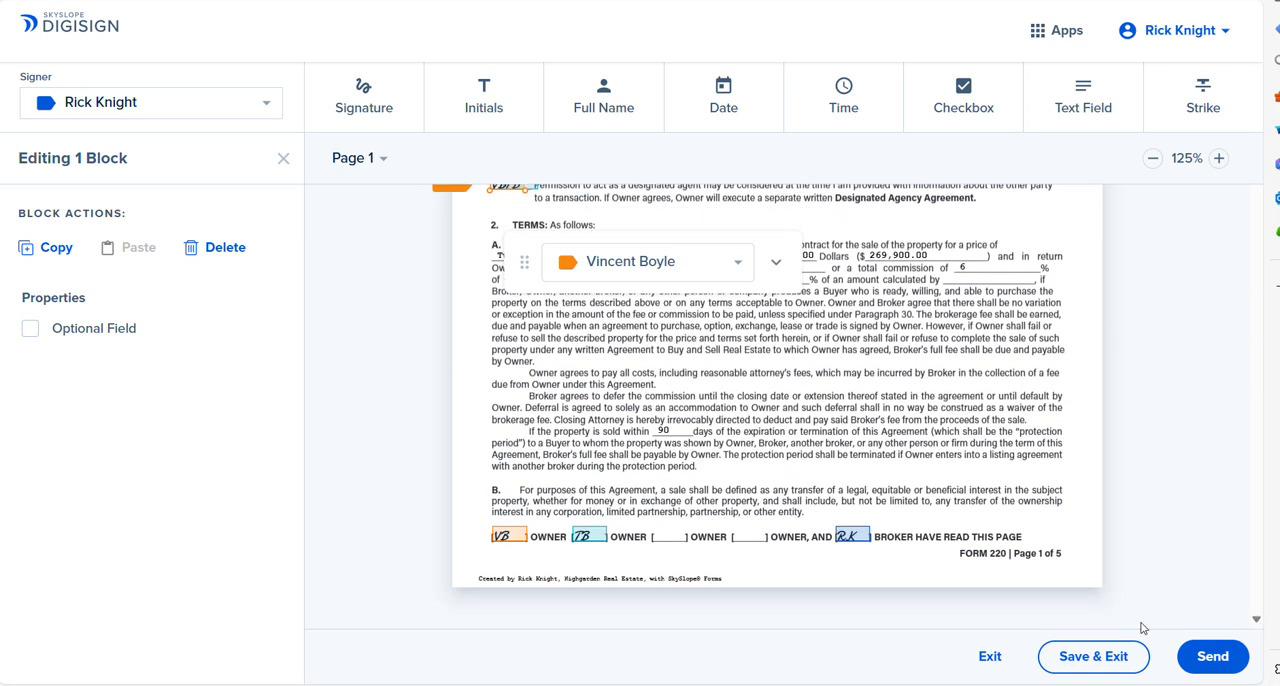
{"action": "left_click", "coordinate": [588, 536]}
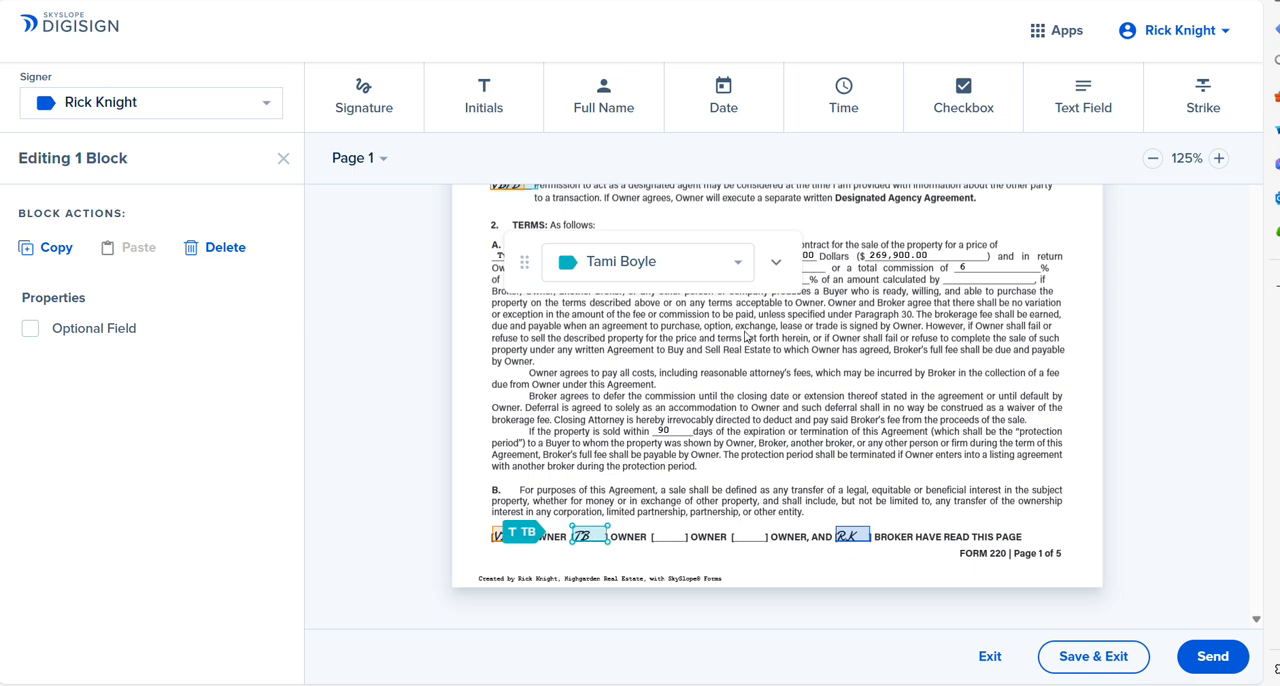
{"action": "left_click", "coordinate": [775, 262]}
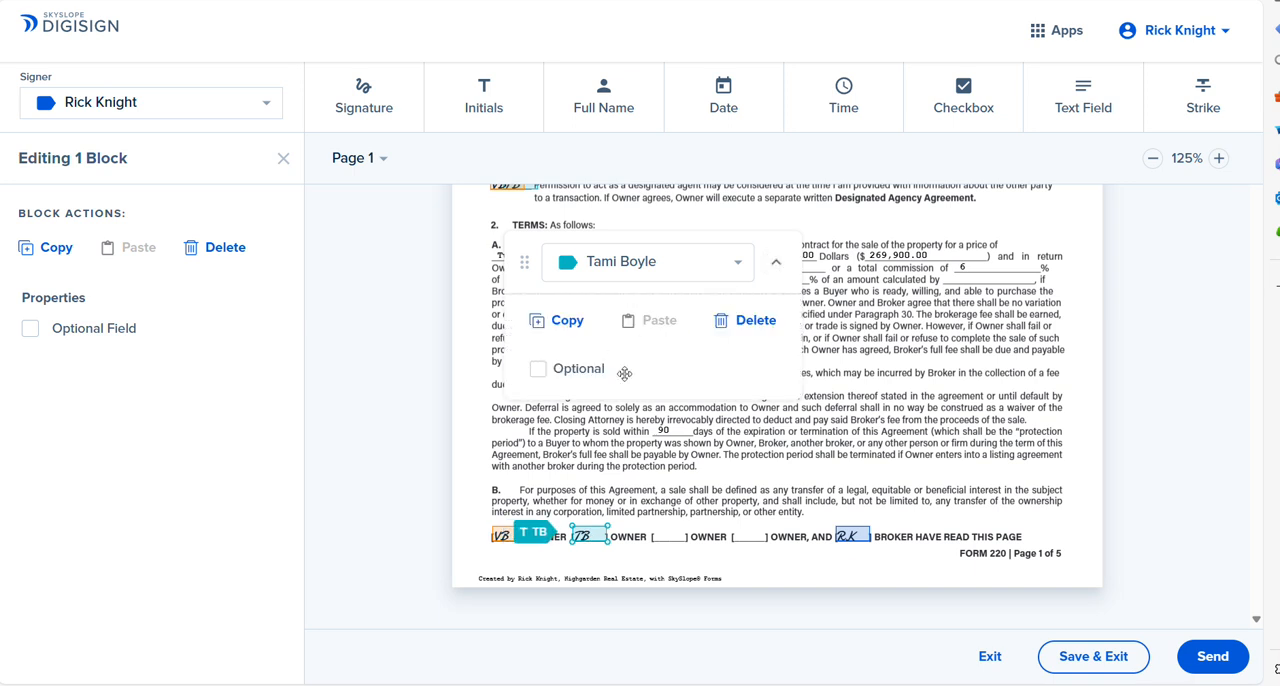
{"action": "left_click", "coordinate": [777, 263]}
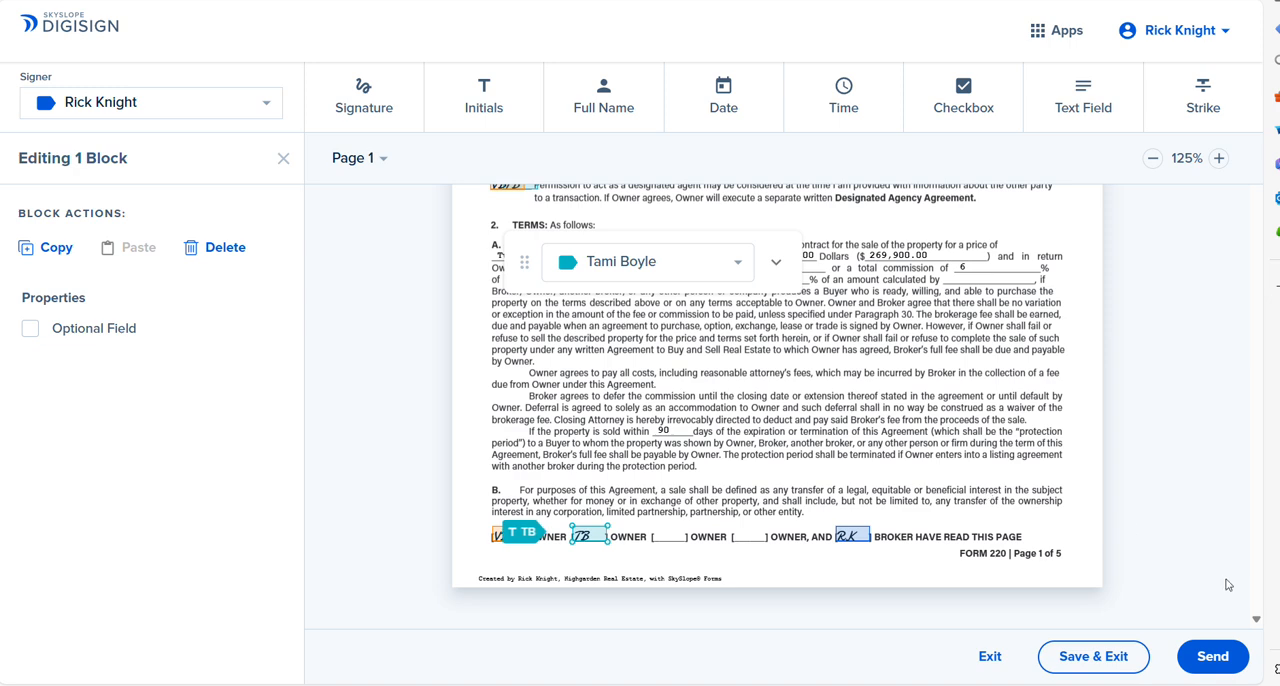
Step: Make both sellers' initials required beside "Owner authorizes listing Broker to offer to compensate other Brokerages" in section 3 on page 2
{"action": "scroll", "coordinate": [1257, 627], "scroll_direction": "down", "scroll_amount": 4}
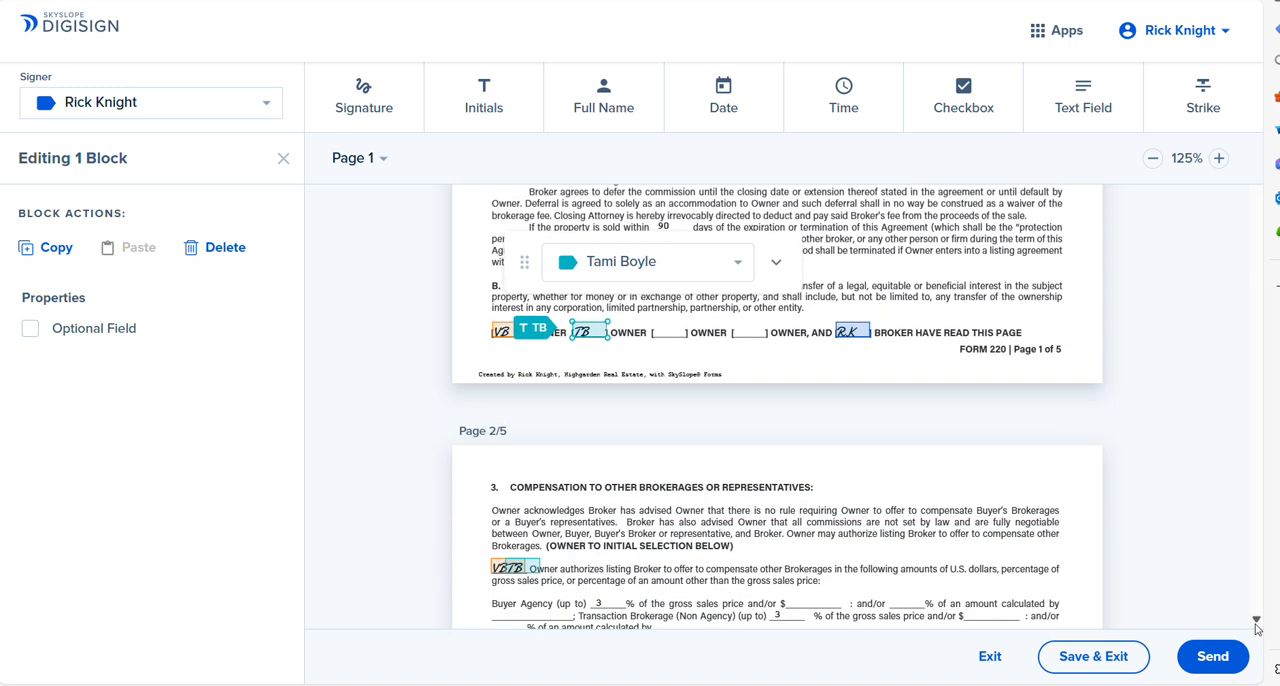
{"action": "left_click", "coordinate": [1257, 627]}
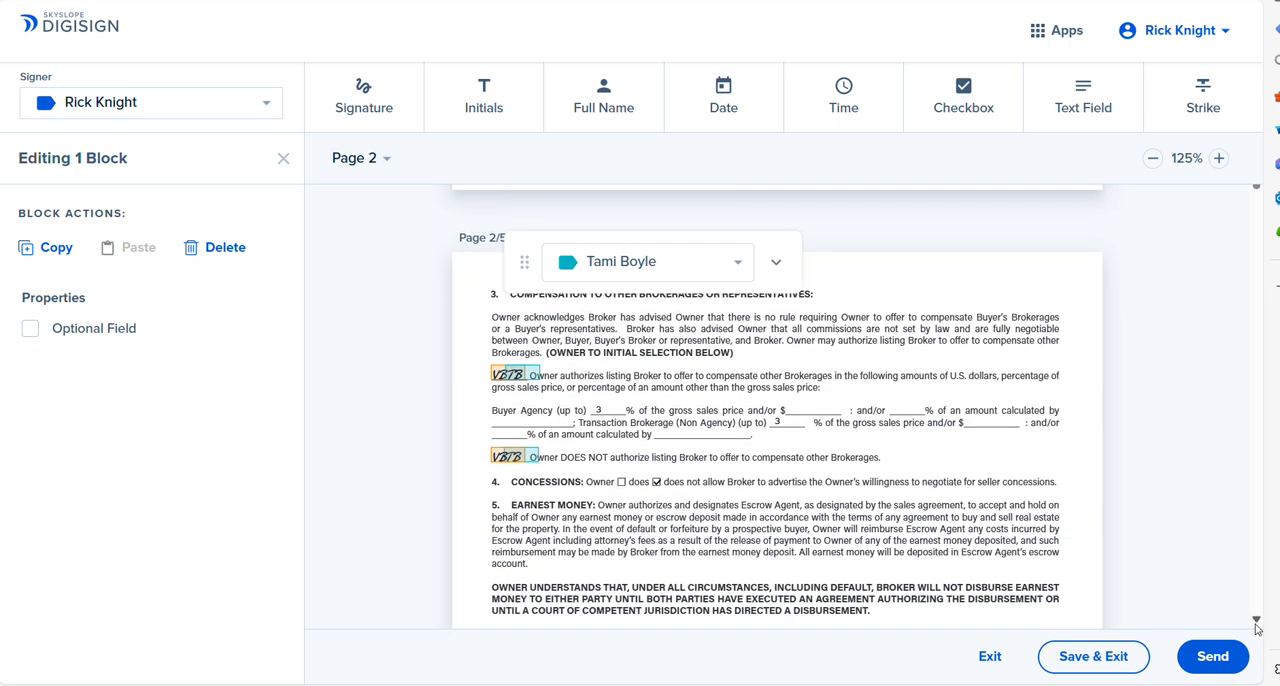
{"action": "left_click", "coordinate": [532, 376]}
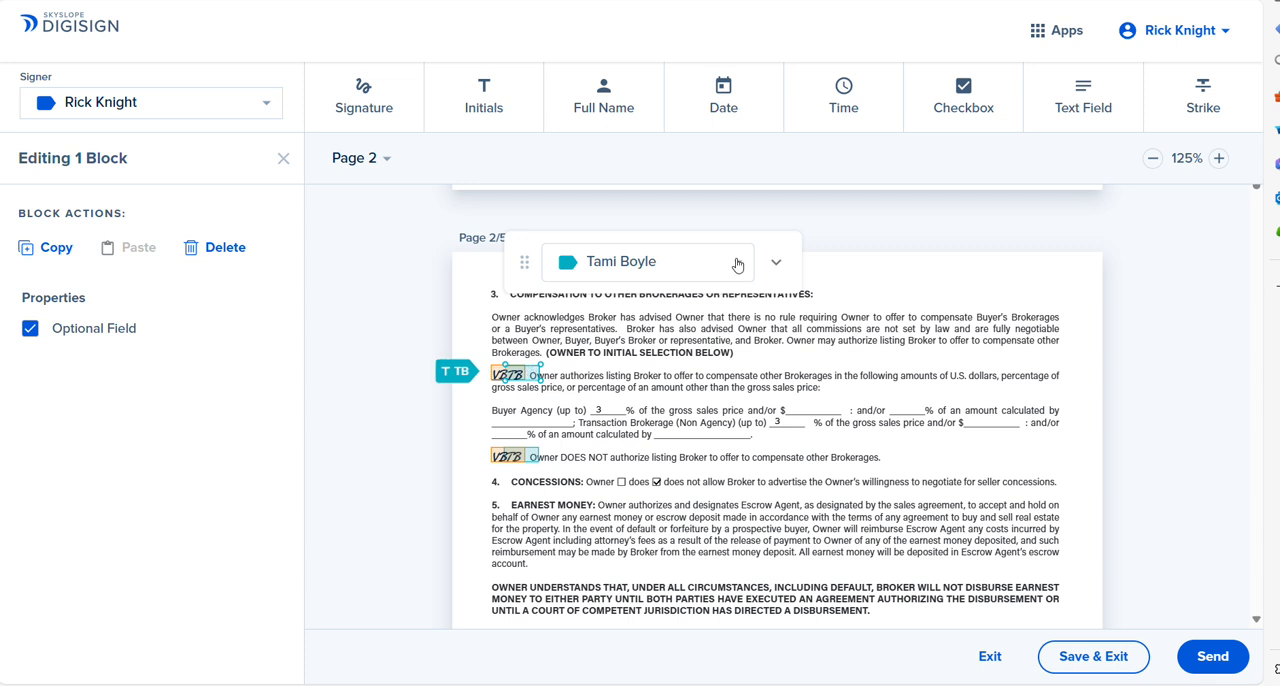
{"action": "left_click", "coordinate": [770, 260]}
{"action": "left_click", "coordinate": [541, 367]}
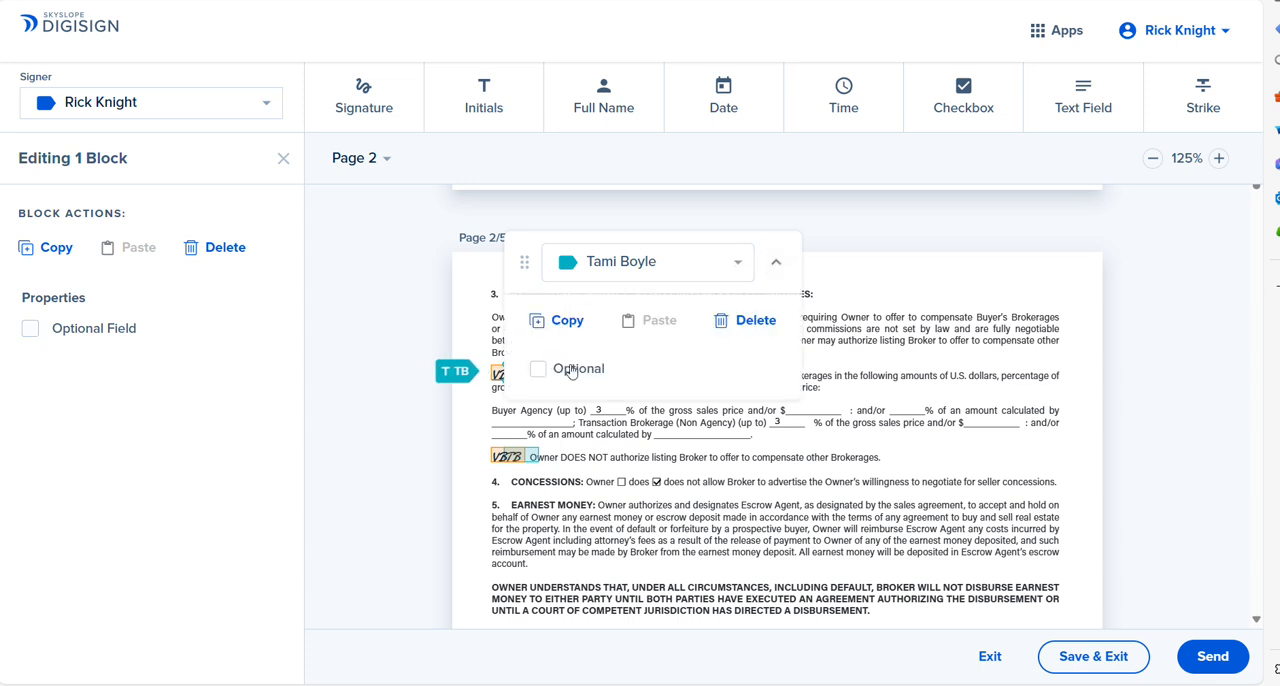
{"action": "left_click", "coordinate": [777, 263]}
{"action": "left_click", "coordinate": [497, 373]}
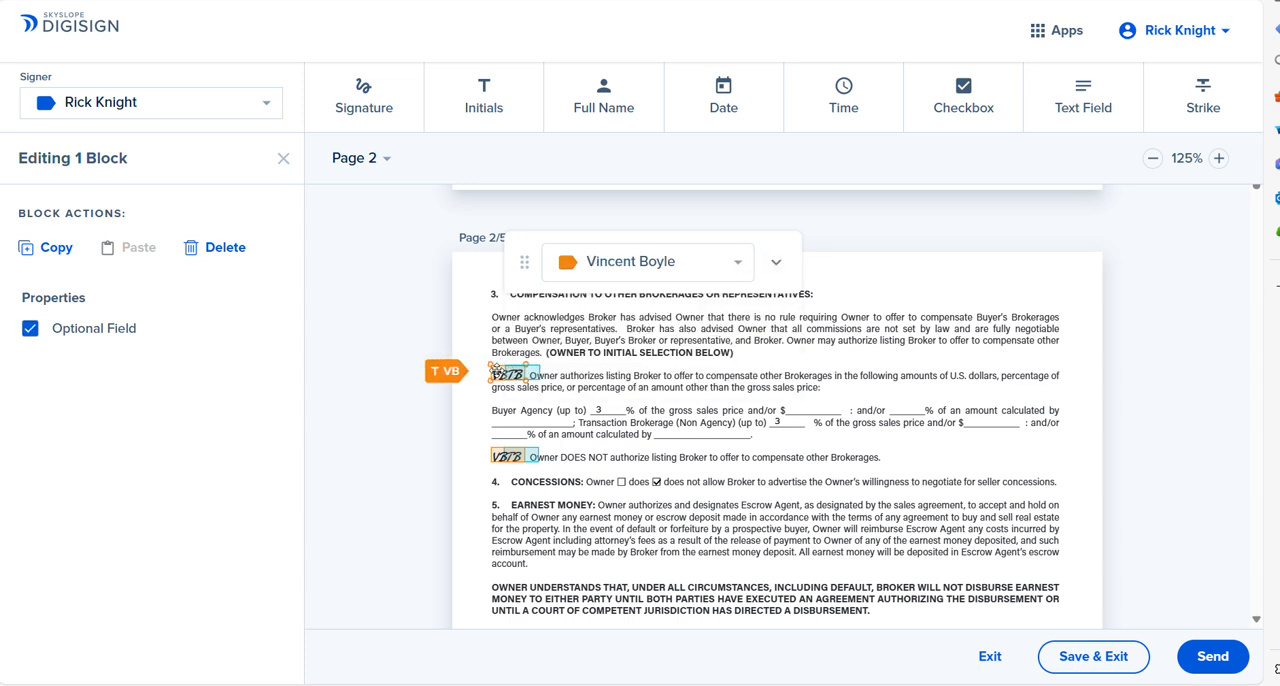
{"action": "left_click", "coordinate": [775, 262]}
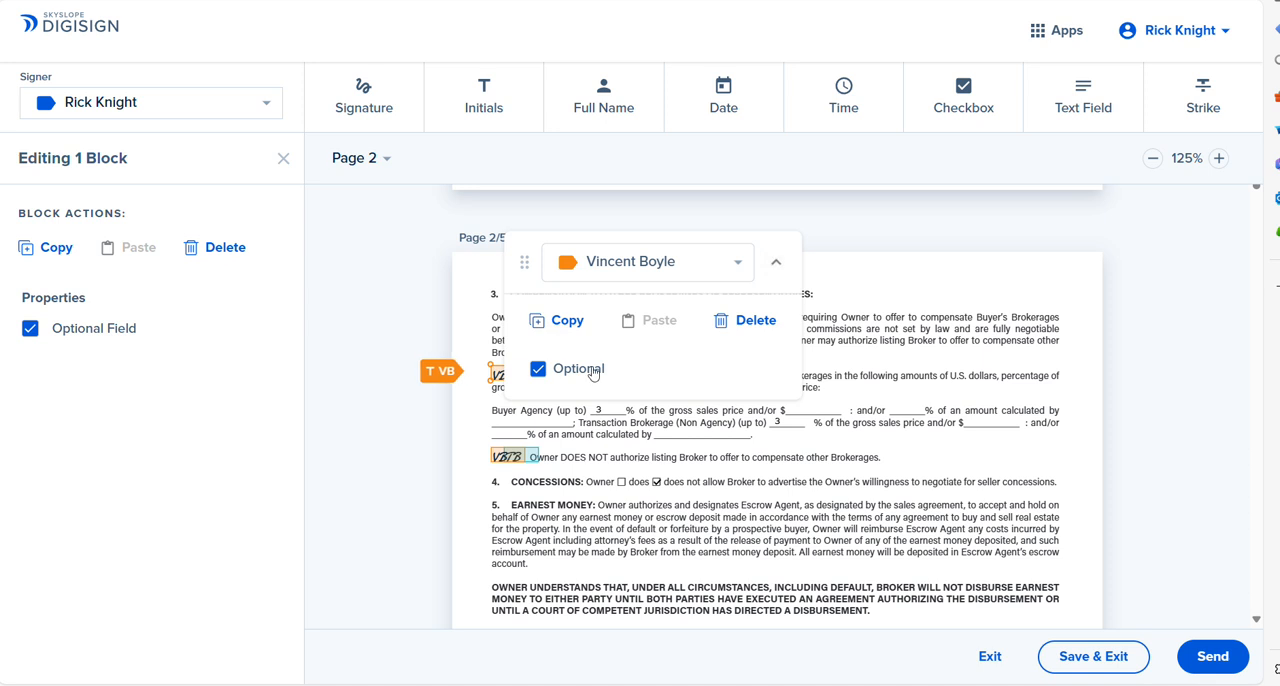
{"action": "left_click", "coordinate": [548, 368]}
{"action": "left_click", "coordinate": [775, 262]}
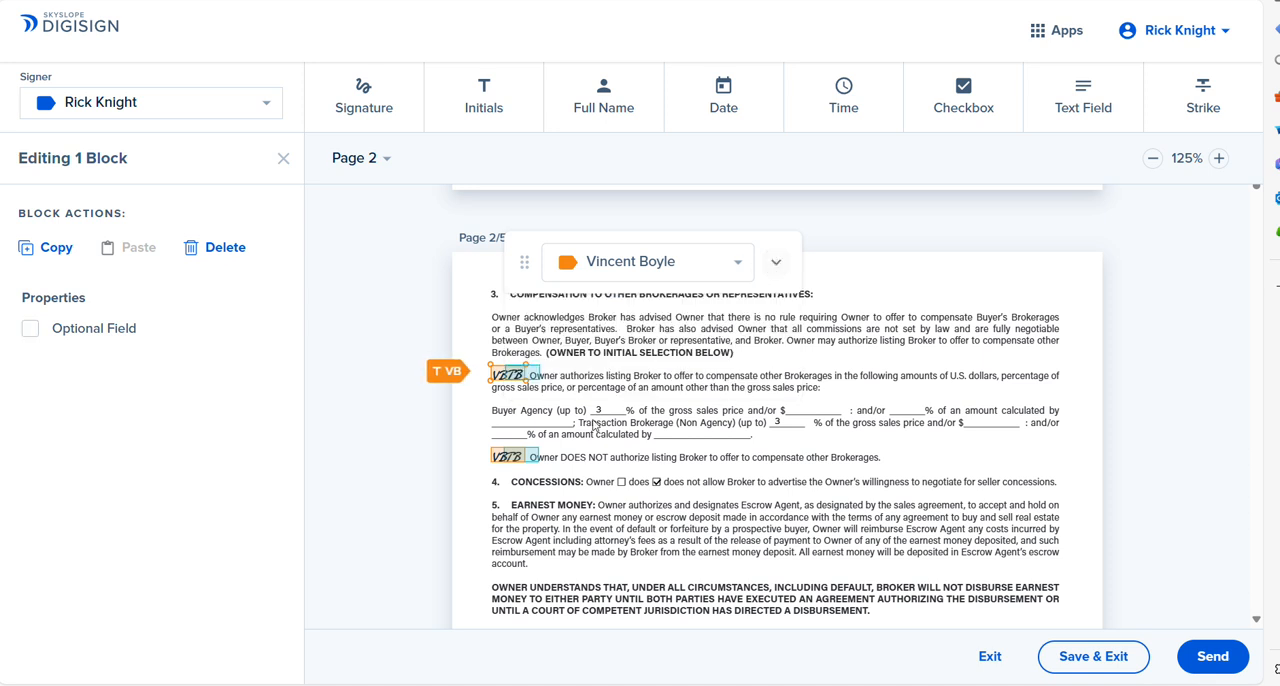
Step: Delete both sellers' initial blocks beside "Owner DOES NOT authorize listing Broker to offer to compensate other Brokerages"
{"action": "left_click", "coordinate": [530, 462]}
{"action": "left_click", "coordinate": [775, 262]}
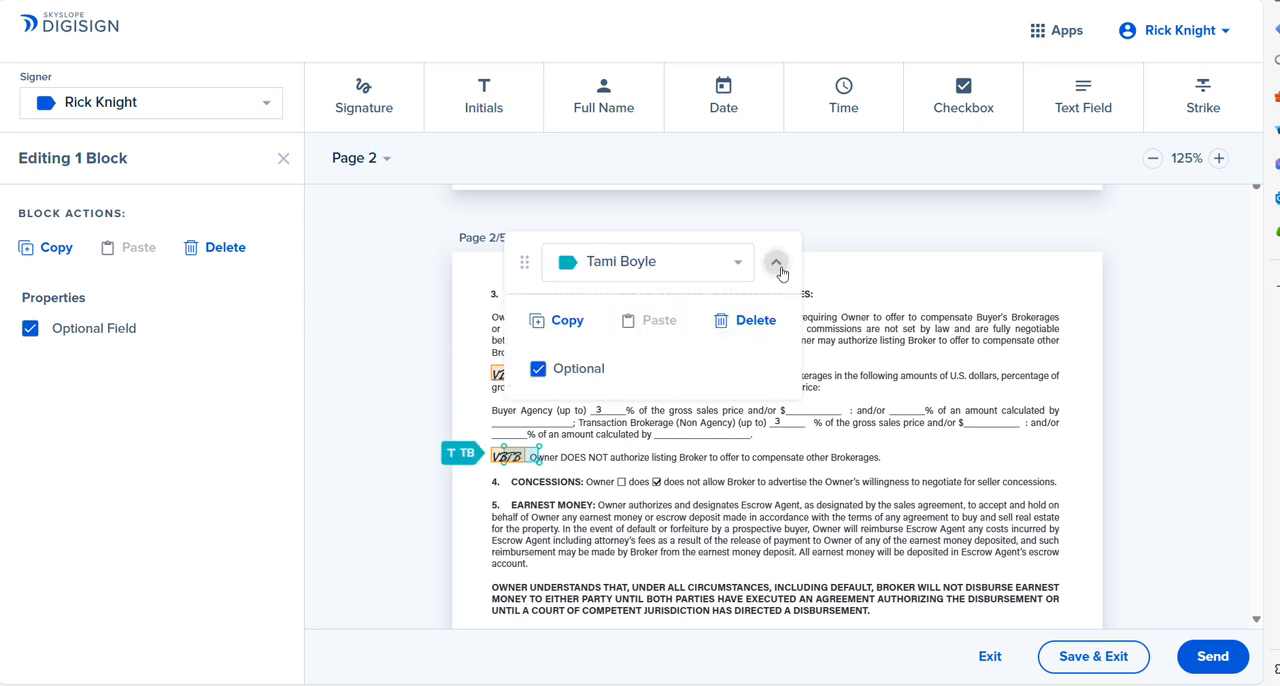
{"action": "left_click", "coordinate": [745, 331]}
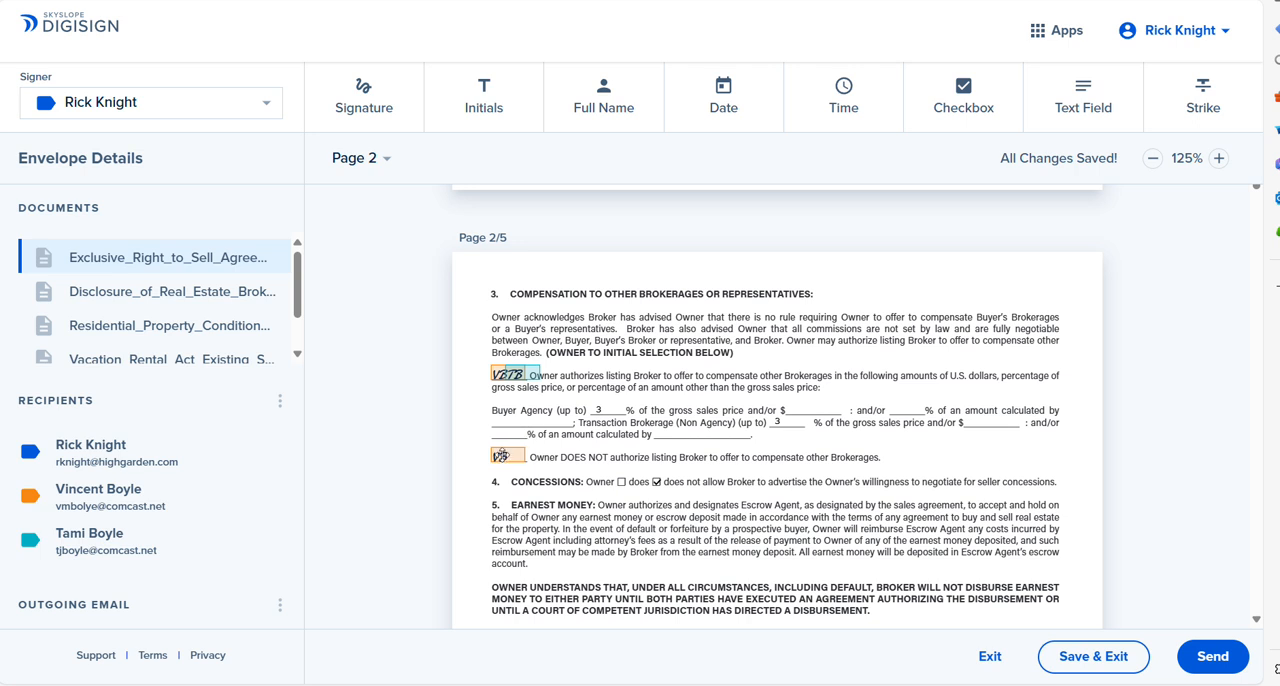
{"action": "left_click", "coordinate": [503, 455]}
{"action": "left_click", "coordinate": [775, 262]}
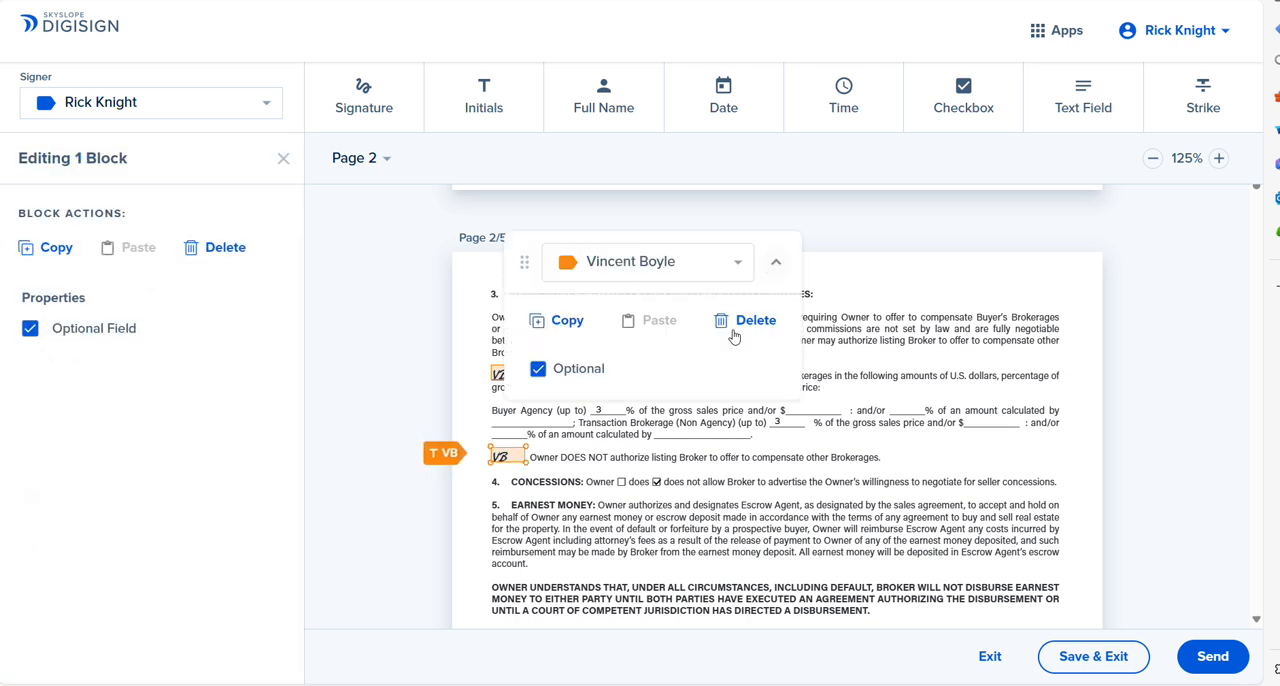
{"action": "left_click", "coordinate": [540, 368]}
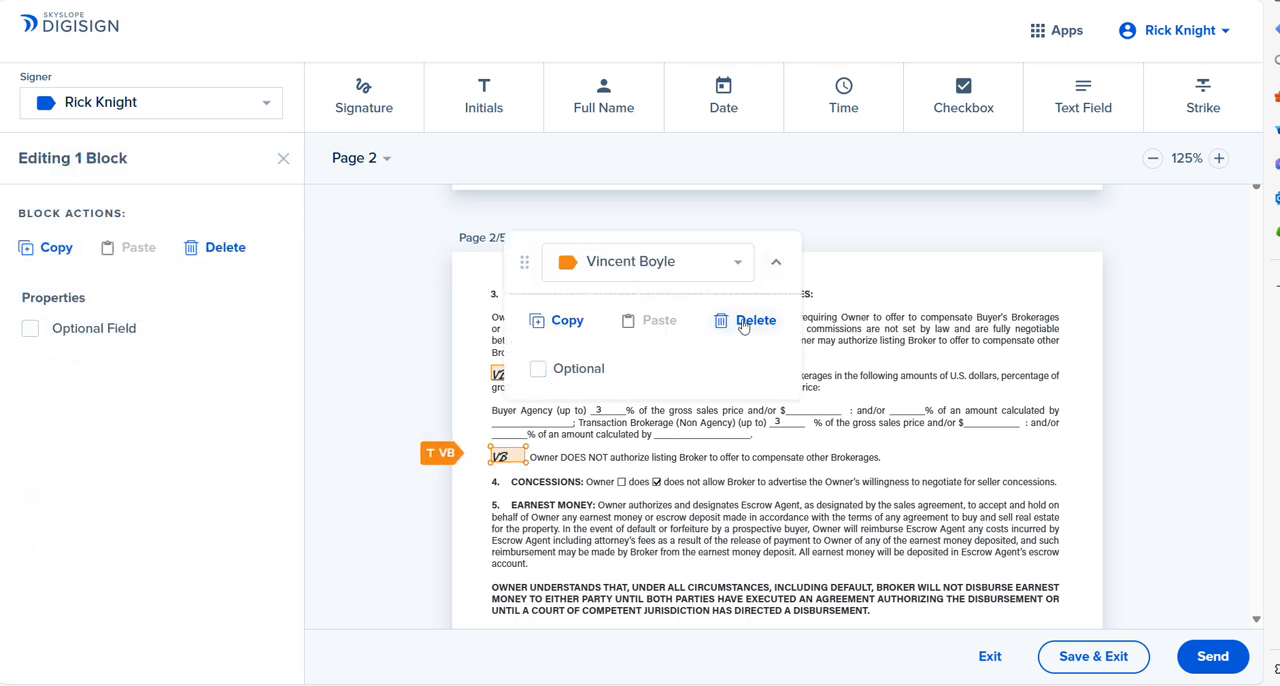
{"action": "left_click", "coordinate": [745, 321]}
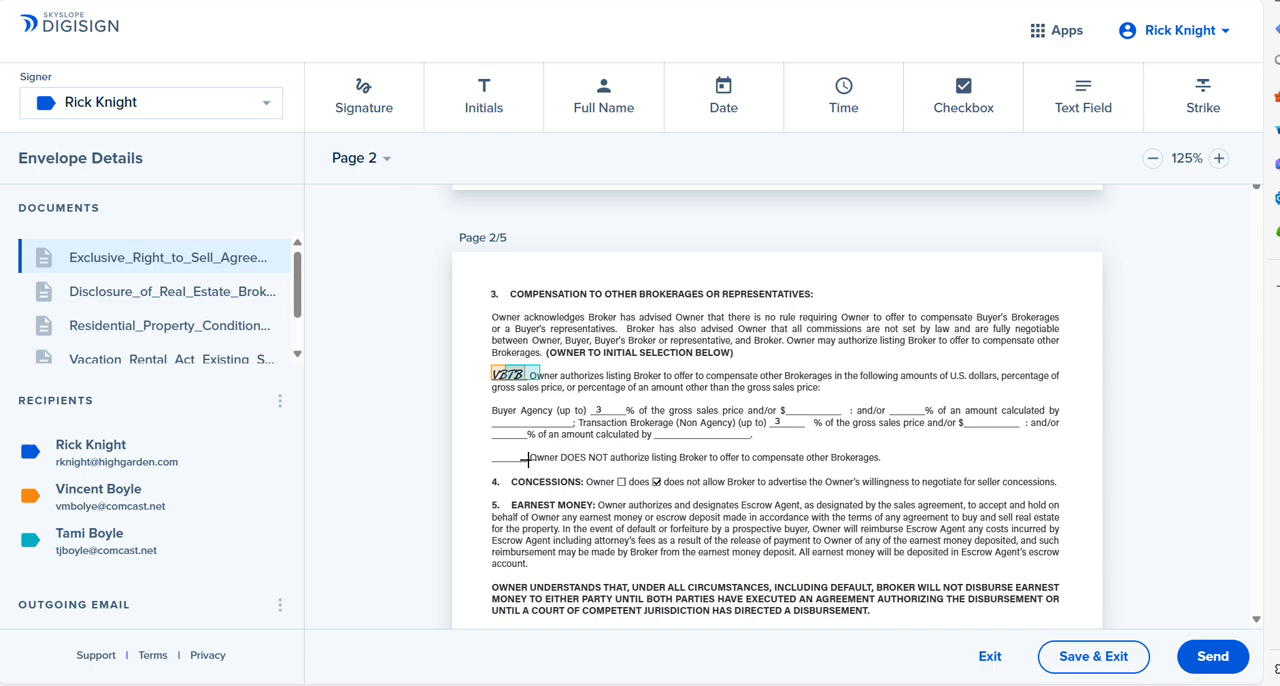
Step: Make both sellers' initials required beside Option 1 of the Multiple Listing Service section on page 4
{"action": "scroll", "coordinate": [1256, 624], "scroll_direction": "down", "scroll_amount": 3}
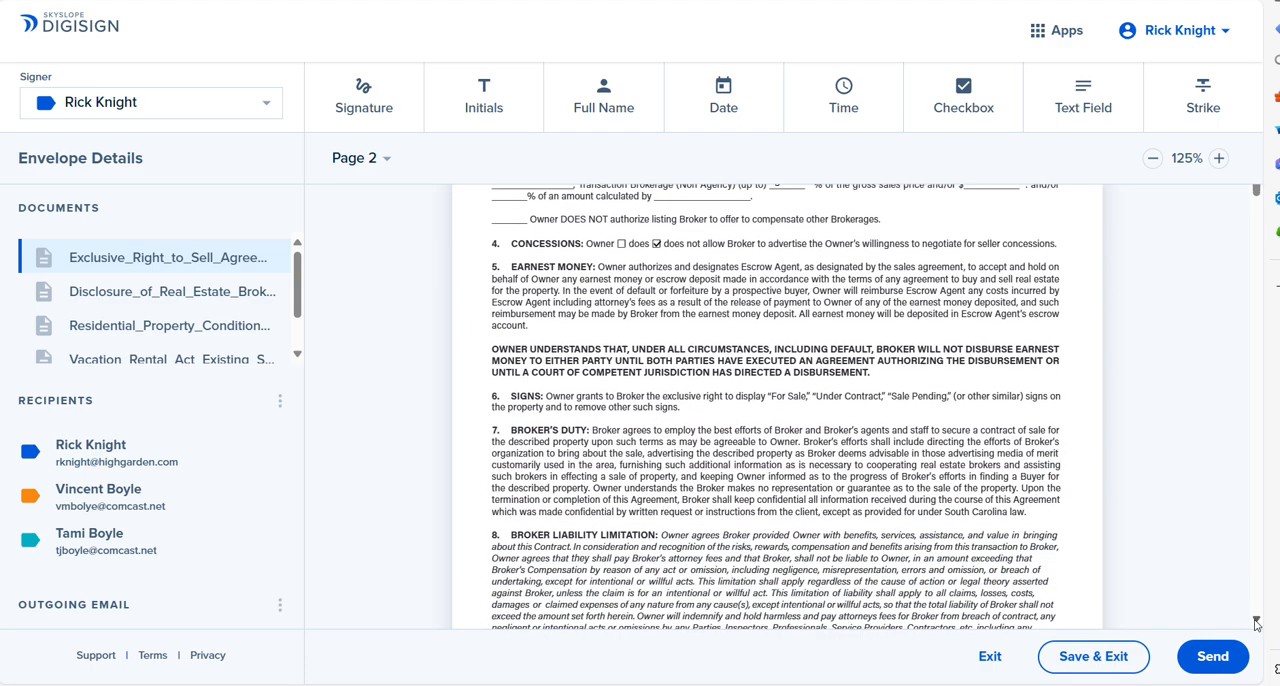
{"action": "scroll", "coordinate": [1256, 624], "scroll_direction": "down", "scroll_amount": 3}
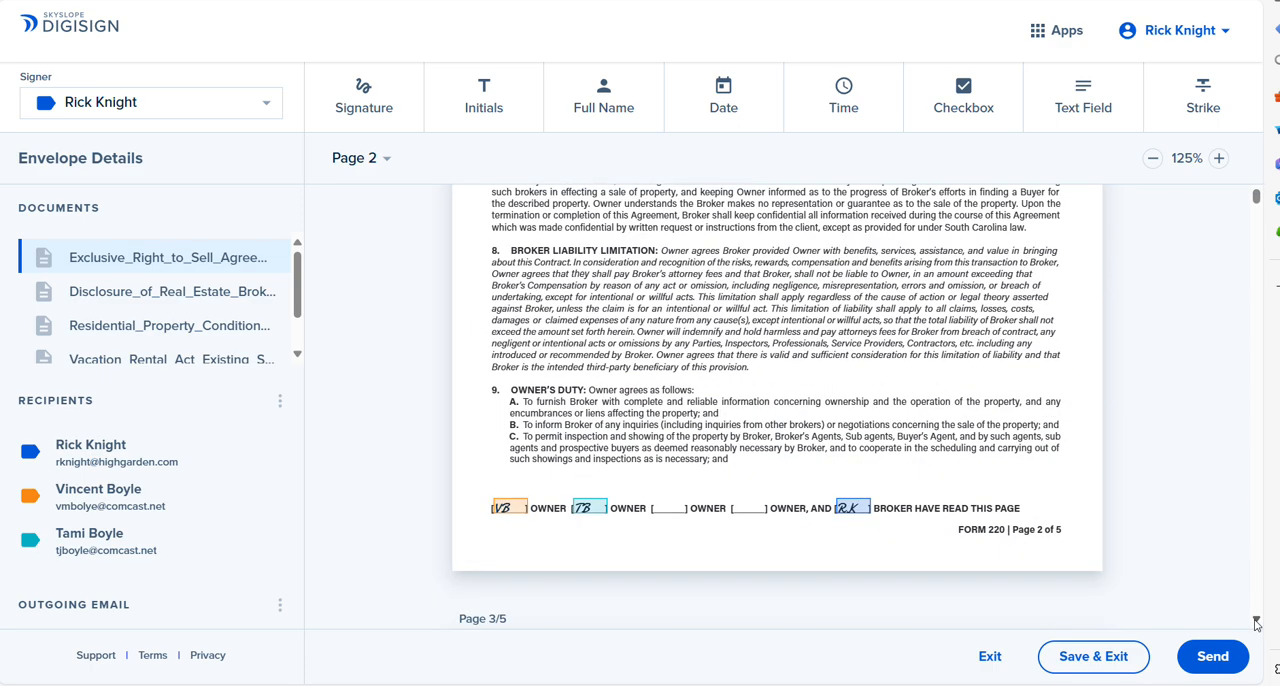
{"action": "scroll", "coordinate": [1256, 624], "scroll_direction": "down", "scroll_amount": 3}
{"action": "scroll", "coordinate": [1256, 624], "scroll_direction": "down", "scroll_amount": 10}
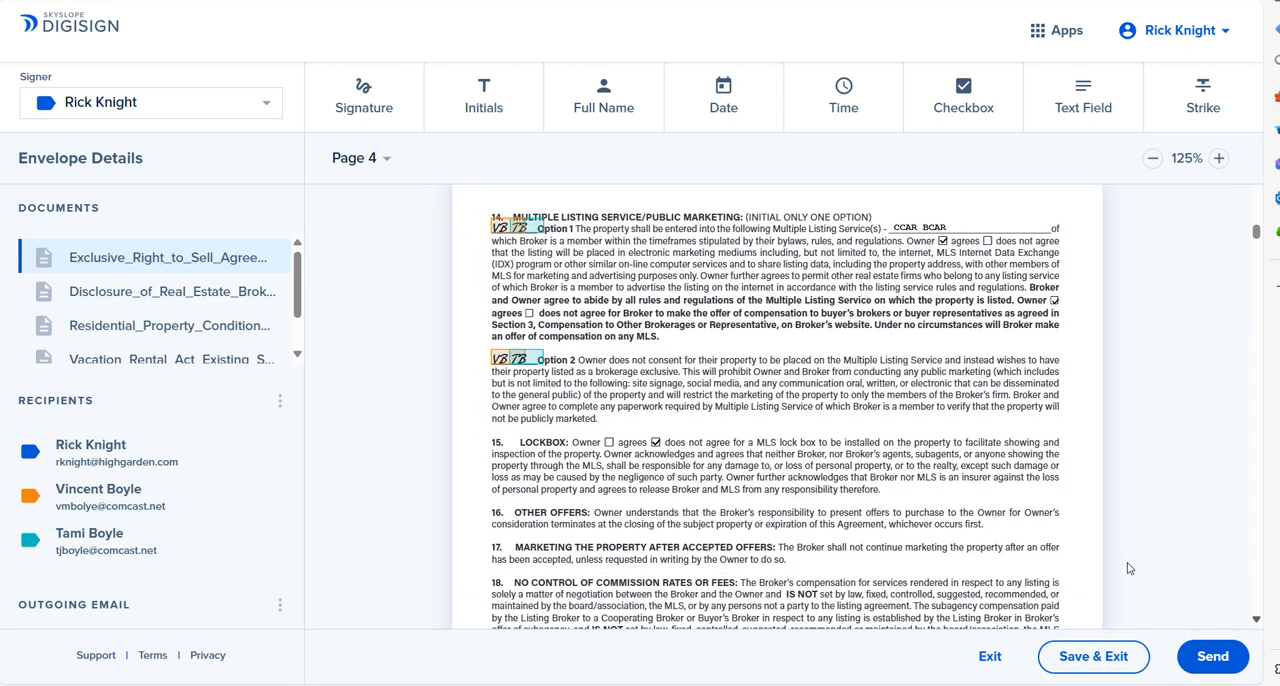
{"action": "left_click", "coordinate": [538, 231]}
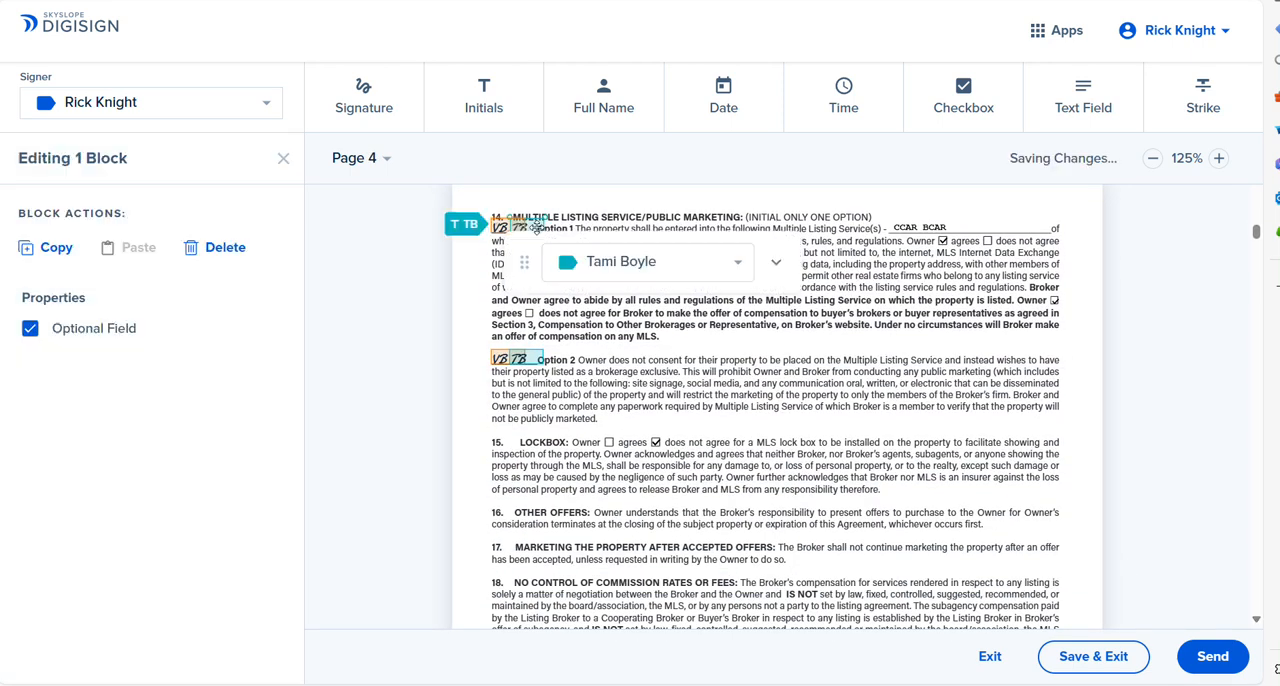
{"action": "left_click", "coordinate": [775, 262]}
{"action": "left_click", "coordinate": [573, 378]}
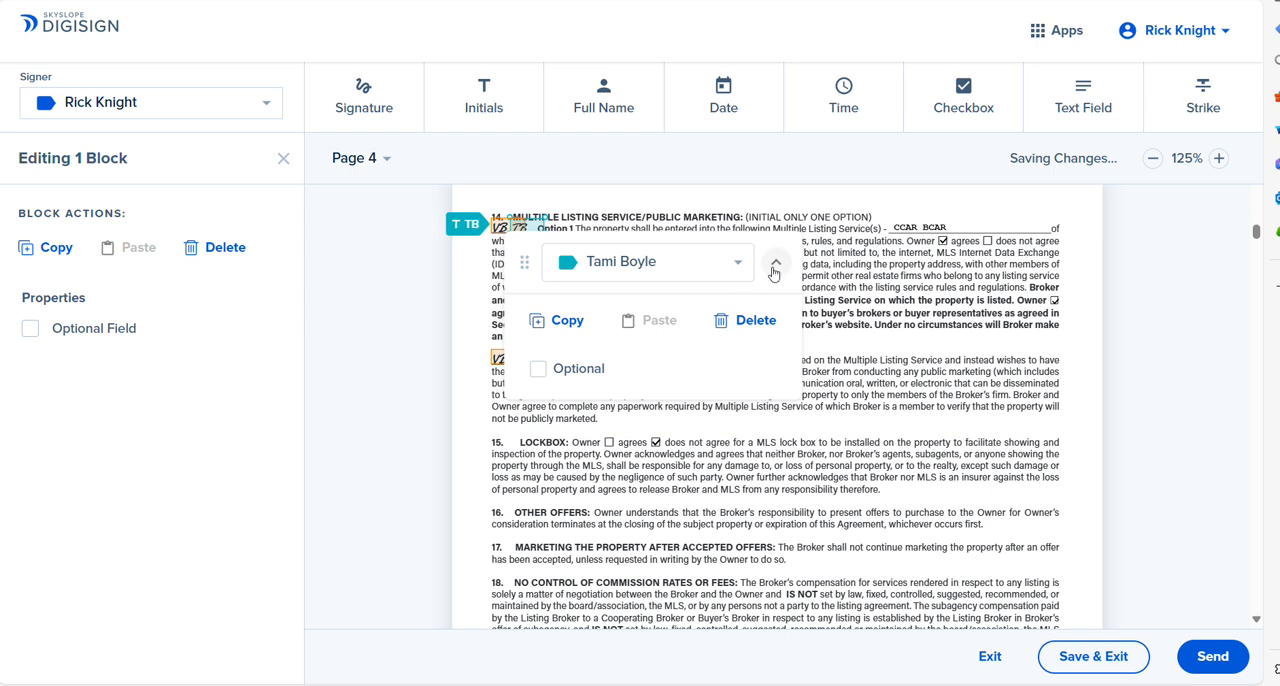
{"action": "left_click", "coordinate": [775, 262]}
{"action": "left_click", "coordinate": [500, 229]}
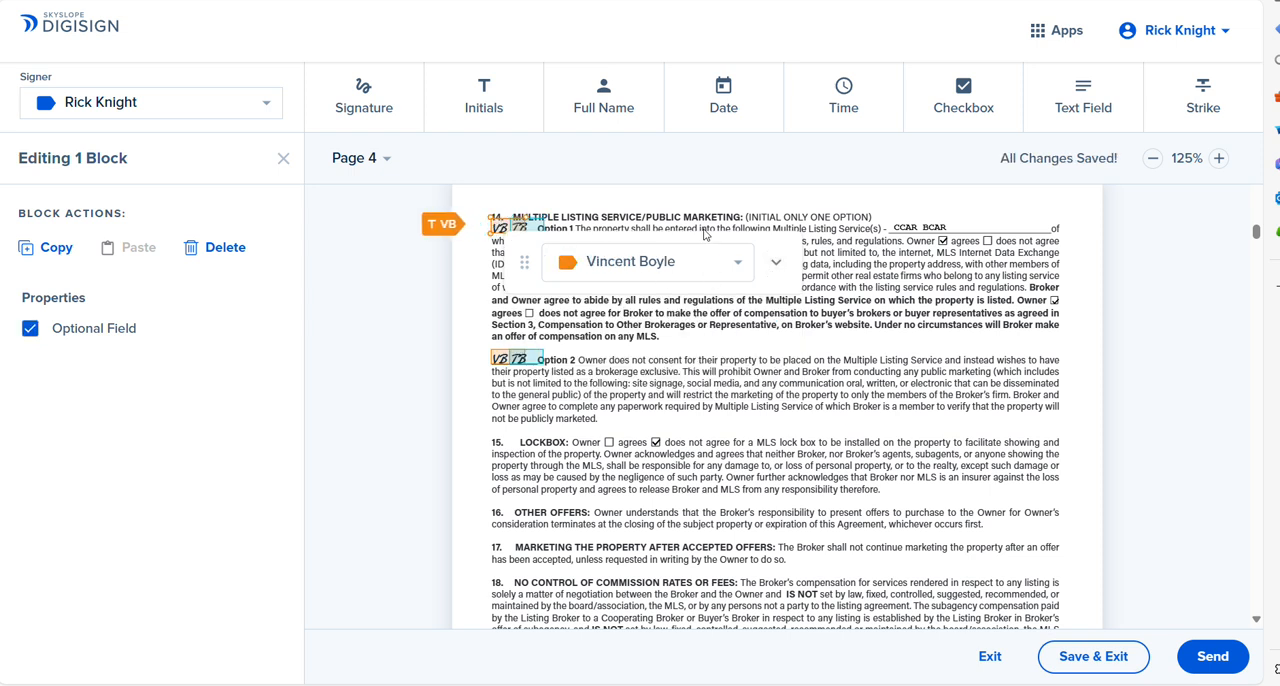
{"action": "left_click", "coordinate": [775, 262]}
{"action": "left_click", "coordinate": [571, 380]}
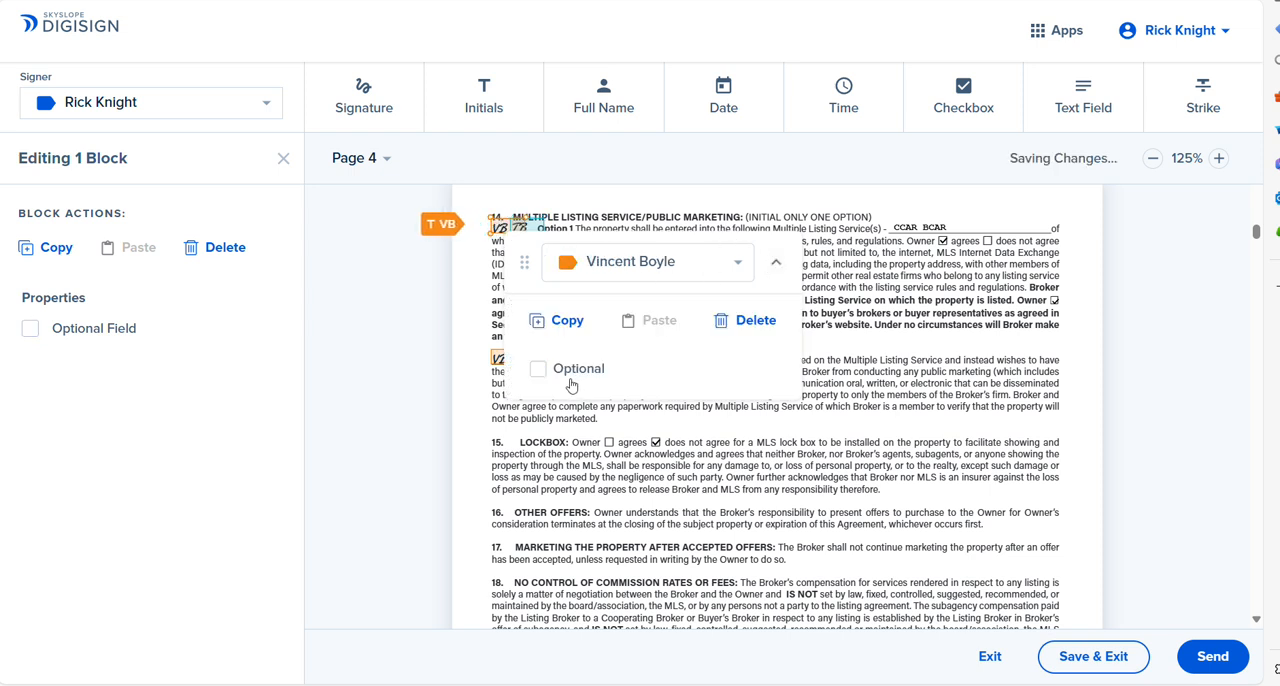
{"action": "left_click", "coordinate": [775, 262]}
Step: Delete both sellers' initial blocks beside Option 2 of the Multiple Listing Service section on page 4
{"action": "left_click", "coordinate": [527, 362]}
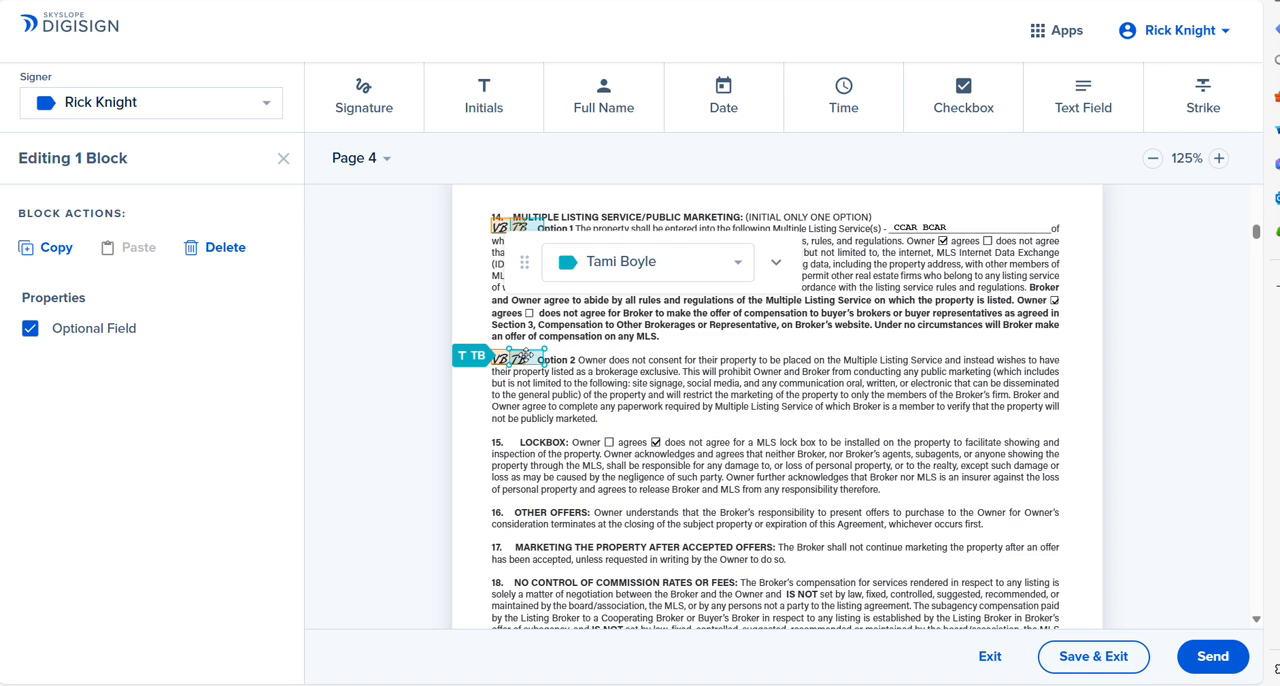
{"action": "left_click", "coordinate": [775, 262]}
{"action": "left_click", "coordinate": [735, 322]}
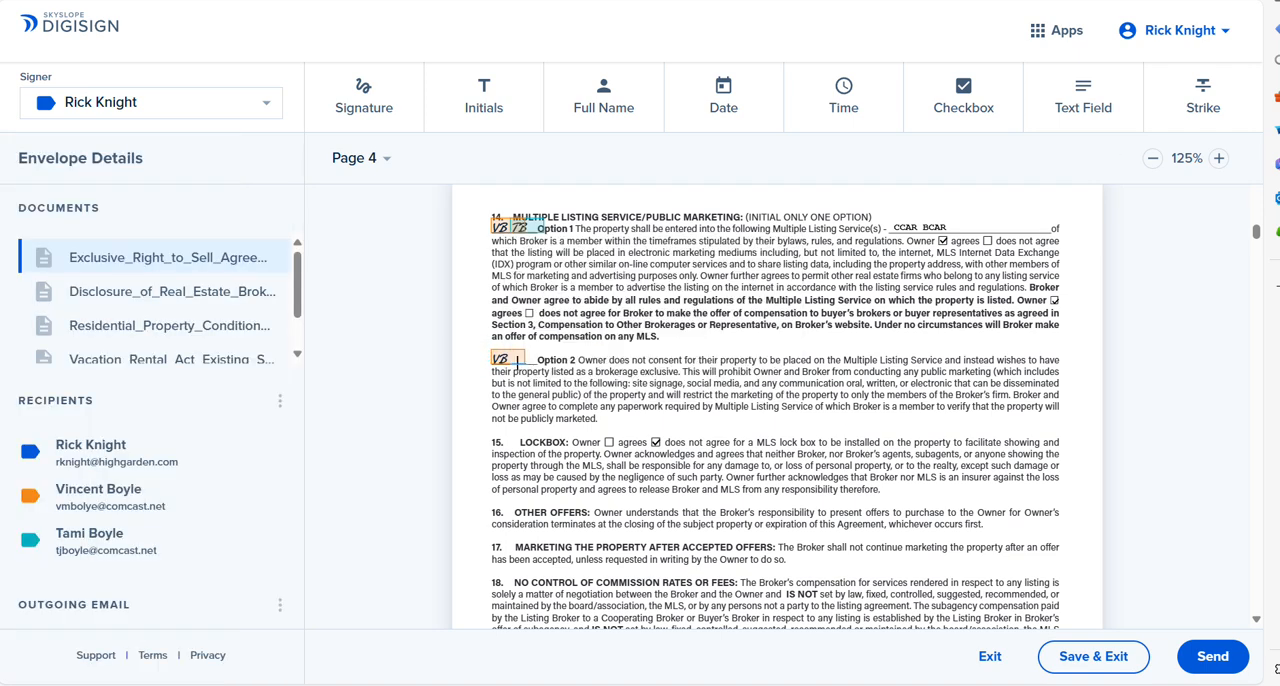
{"action": "left_click", "coordinate": [517, 362]}
{"action": "left_click", "coordinate": [775, 262]}
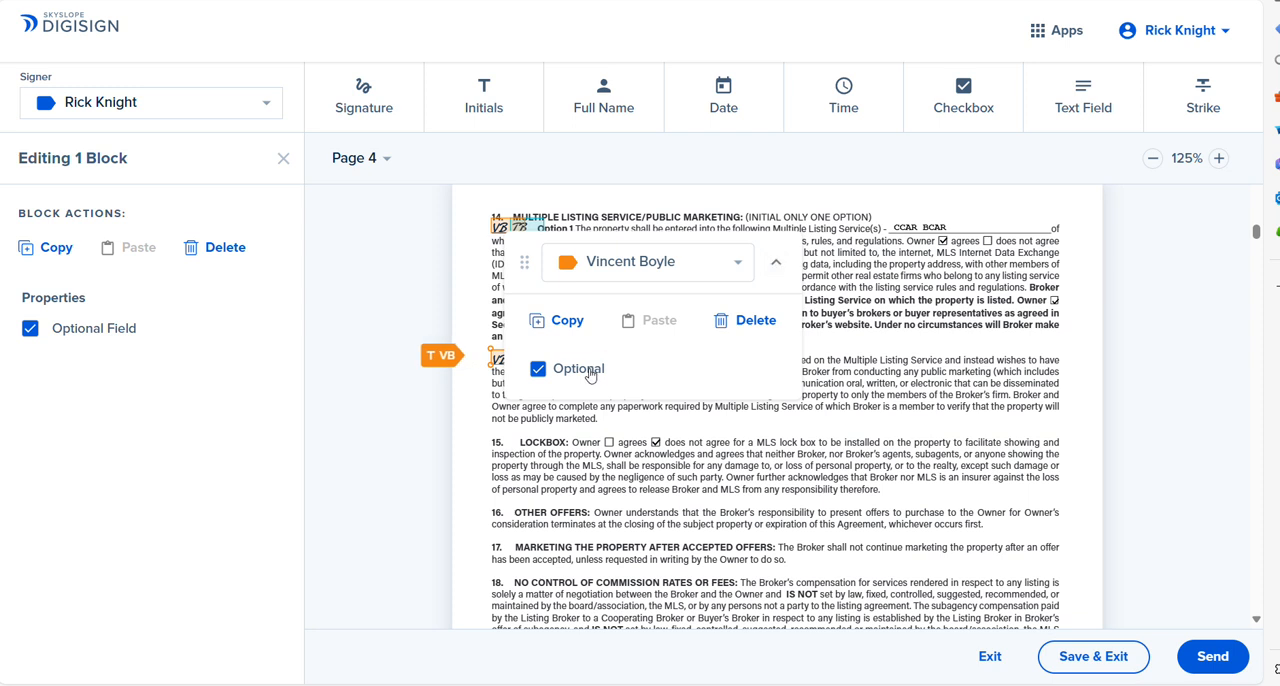
{"action": "left_click", "coordinate": [590, 375]}
{"action": "left_click", "coordinate": [775, 262]}
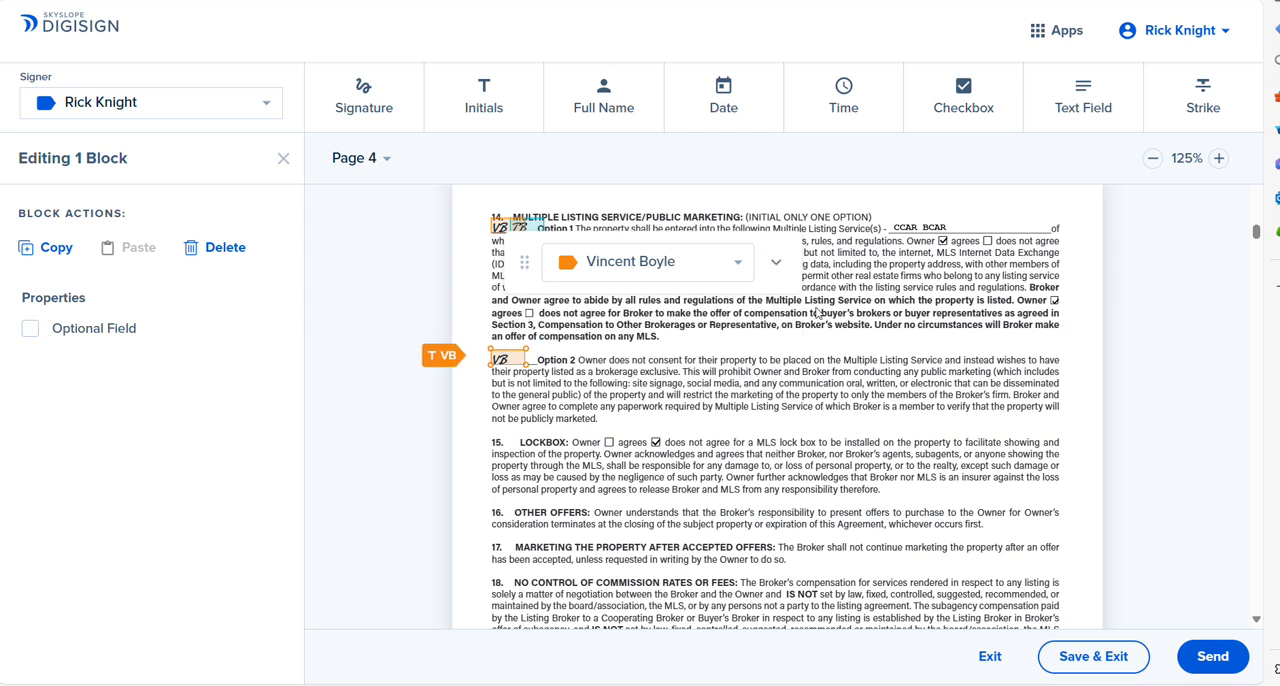
{"action": "left_click", "coordinate": [775, 262]}
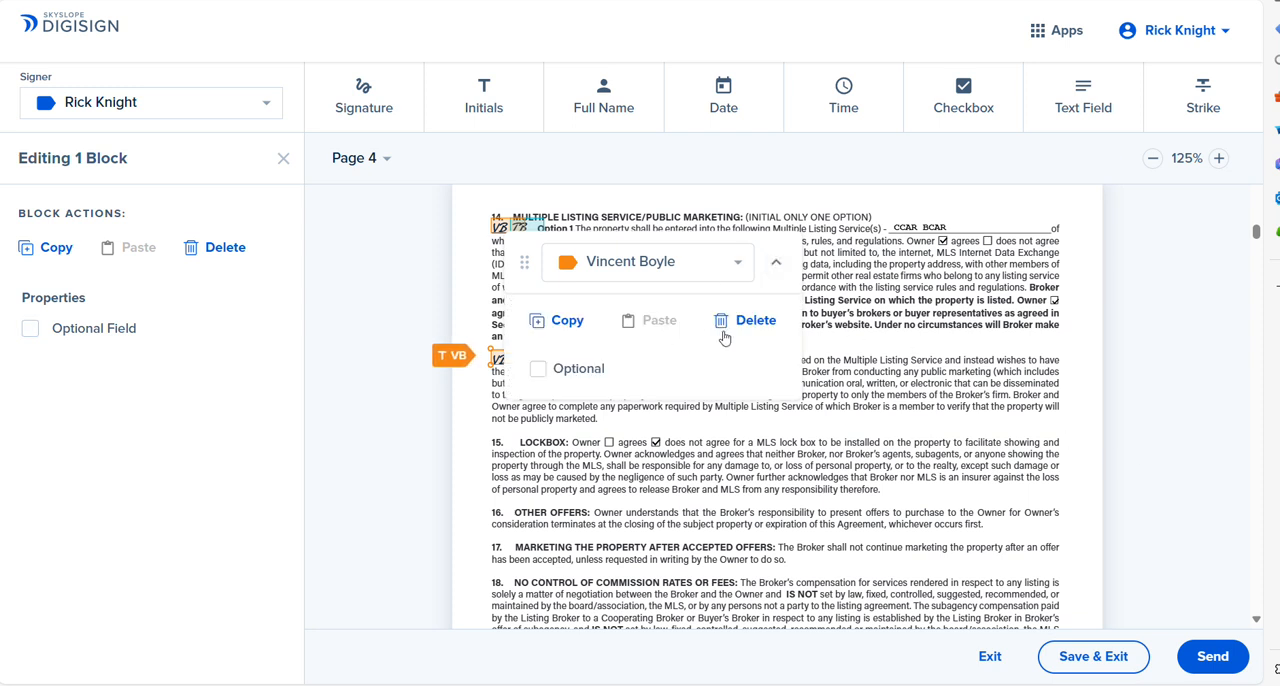
{"action": "left_click", "coordinate": [740, 321]}
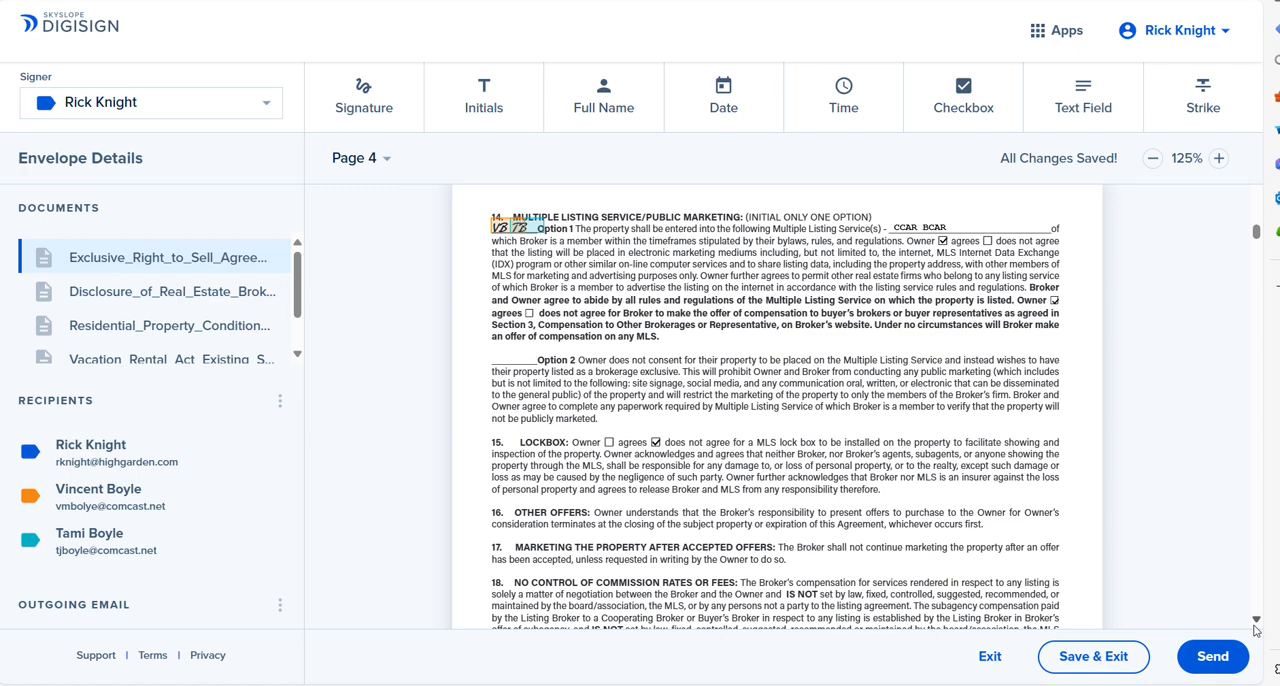
Step: Review the signature, initial and checkbox blocks through the rest of the listing agreement, the brokerage disclosure and the property condition disclosure
{"action": "scroll", "coordinate": [1256, 625], "scroll_direction": "down", "scroll_amount": 4}
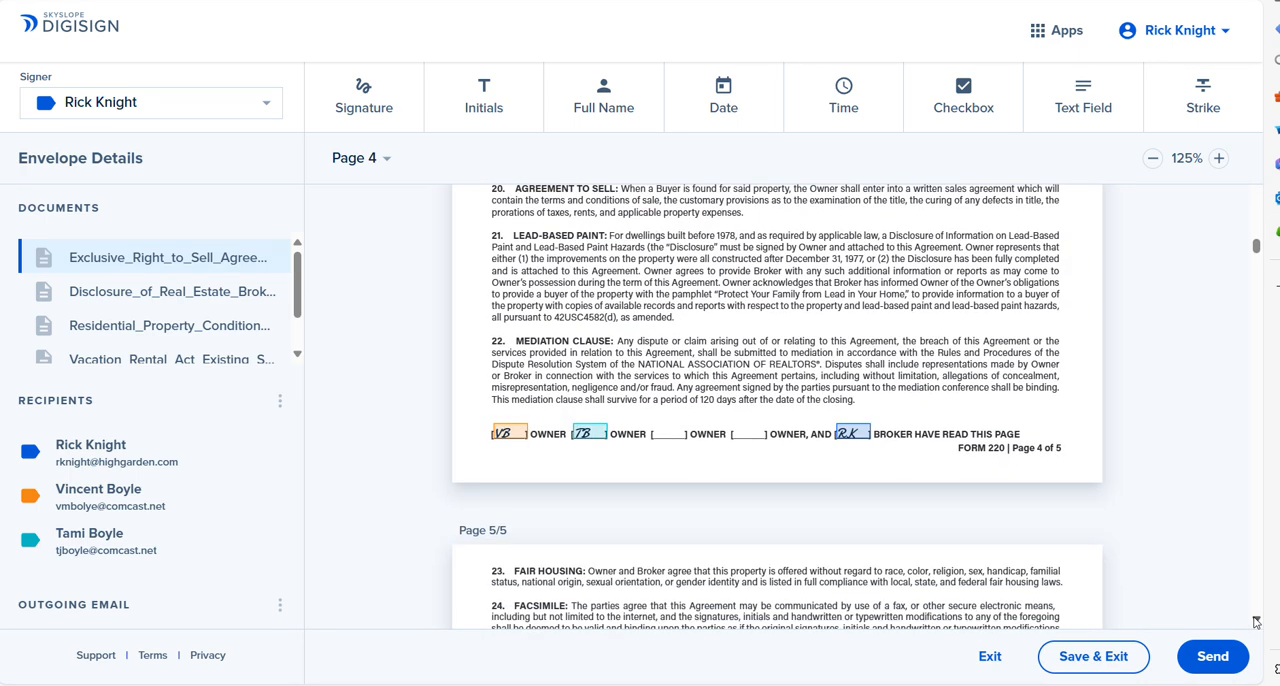
{"action": "scroll", "coordinate": [1256, 622], "scroll_direction": "down", "scroll_amount": 15}
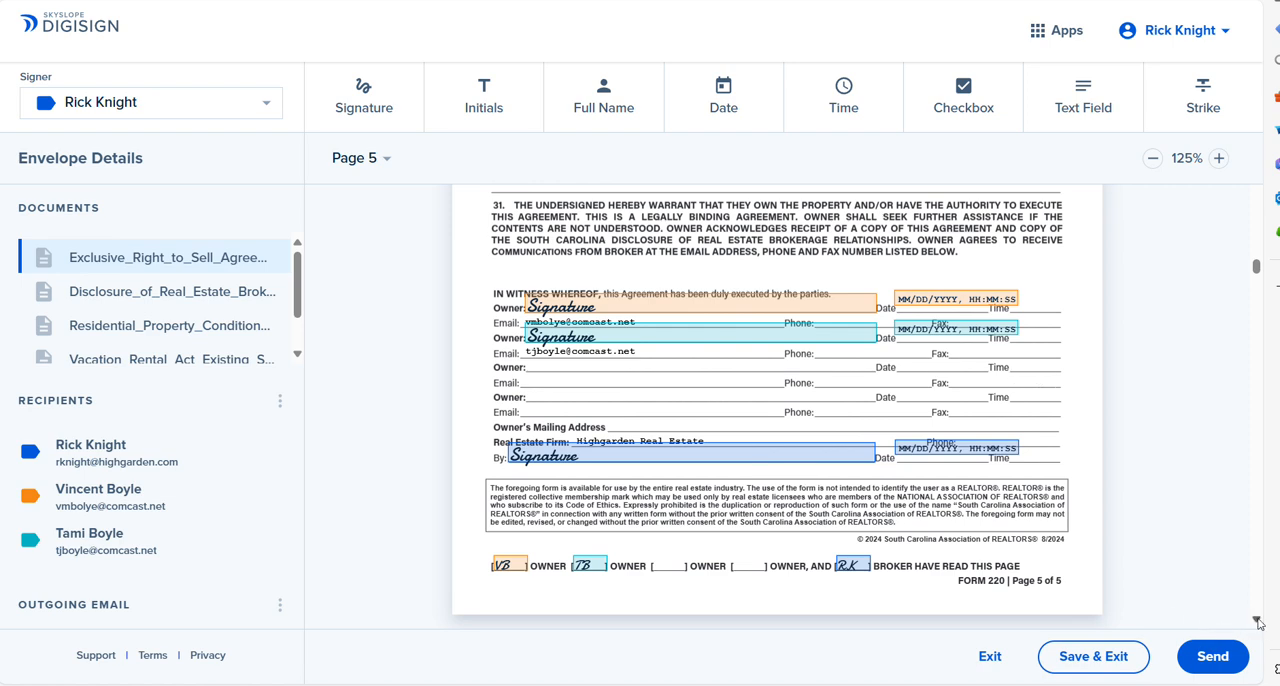
{"action": "scroll", "coordinate": [1256, 622], "scroll_direction": "down", "scroll_amount": 20}
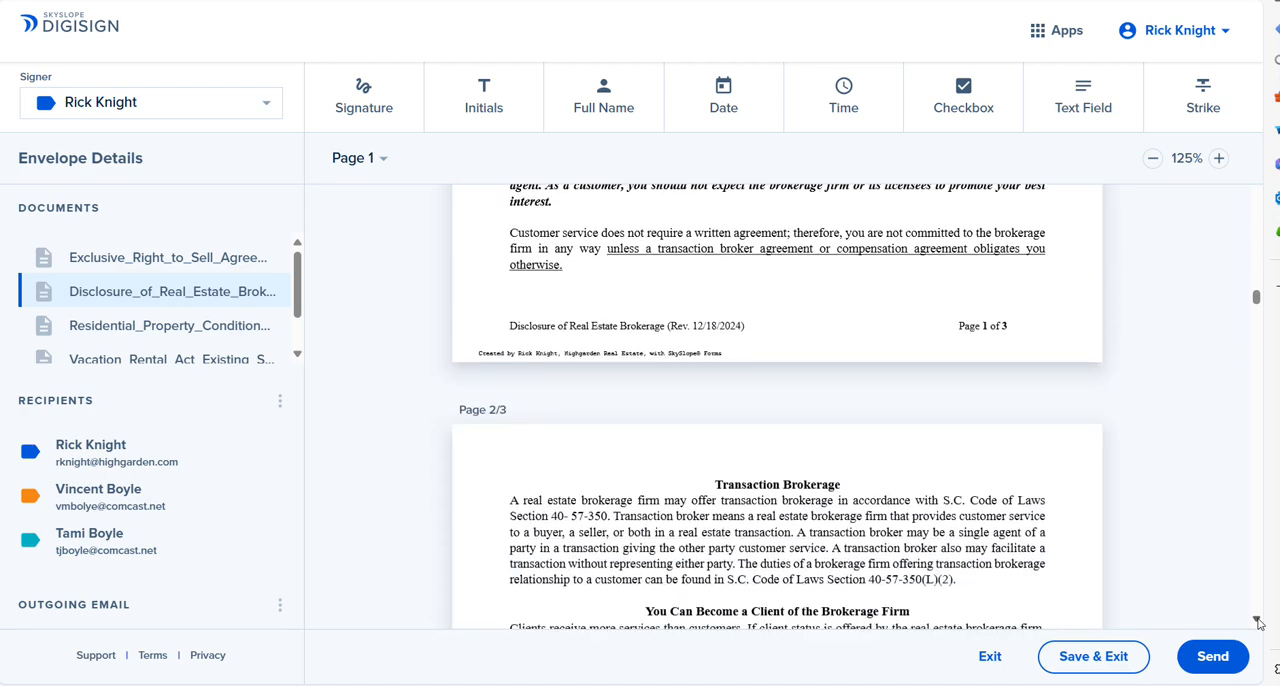
{"action": "scroll", "coordinate": [1258, 622], "scroll_direction": "down", "scroll_amount": 20}
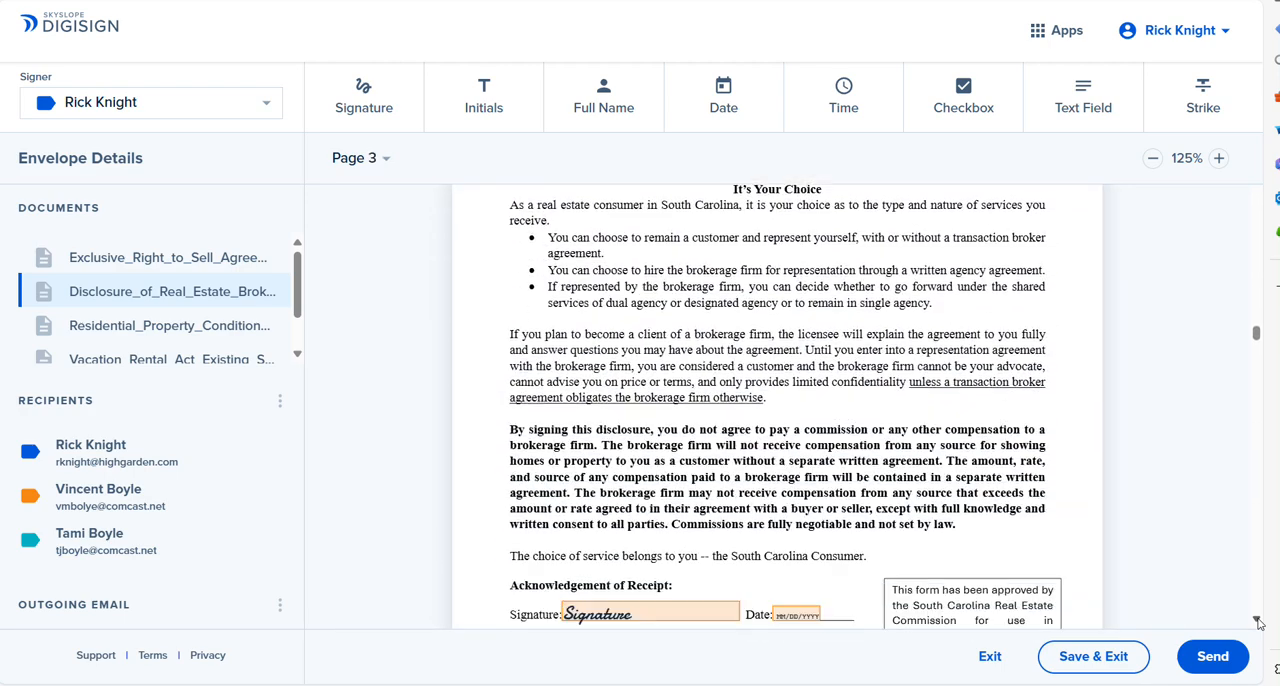
{"action": "scroll", "coordinate": [1258, 622], "scroll_direction": "down", "scroll_amount": 5}
{"action": "scroll", "coordinate": [1258, 622], "scroll_direction": "down", "scroll_amount": 20}
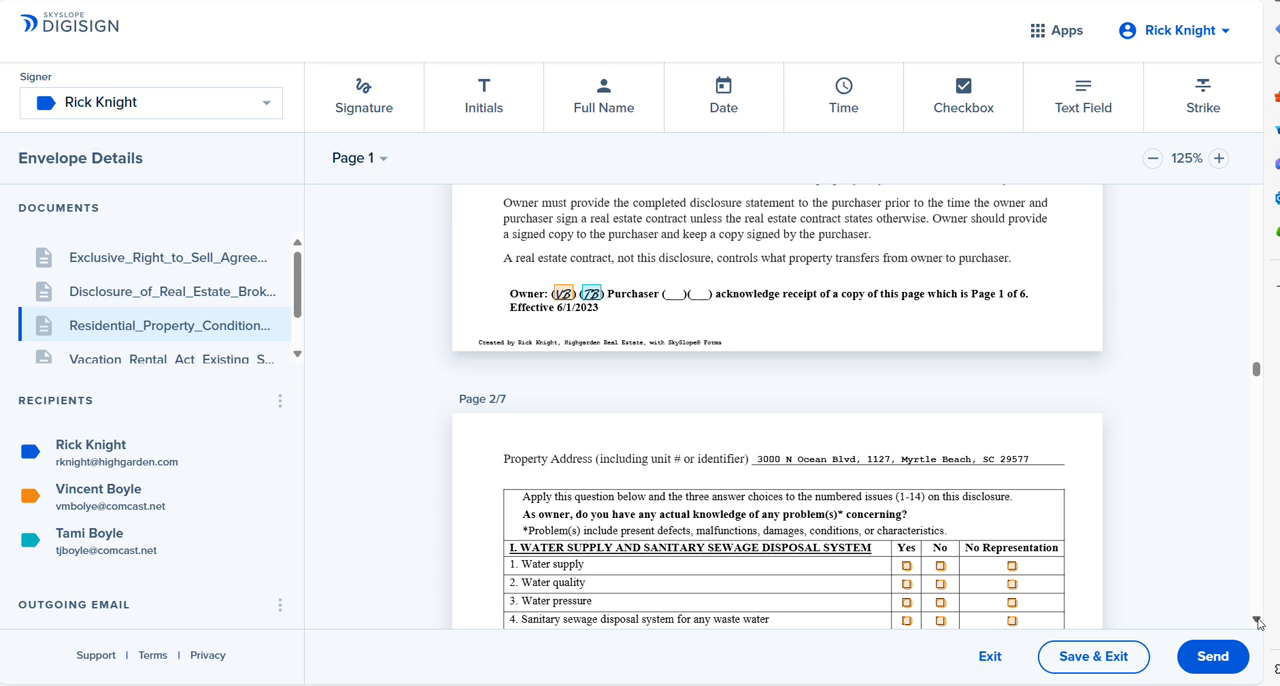
{"action": "scroll", "coordinate": [1258, 622], "scroll_direction": "down", "scroll_amount": 4}
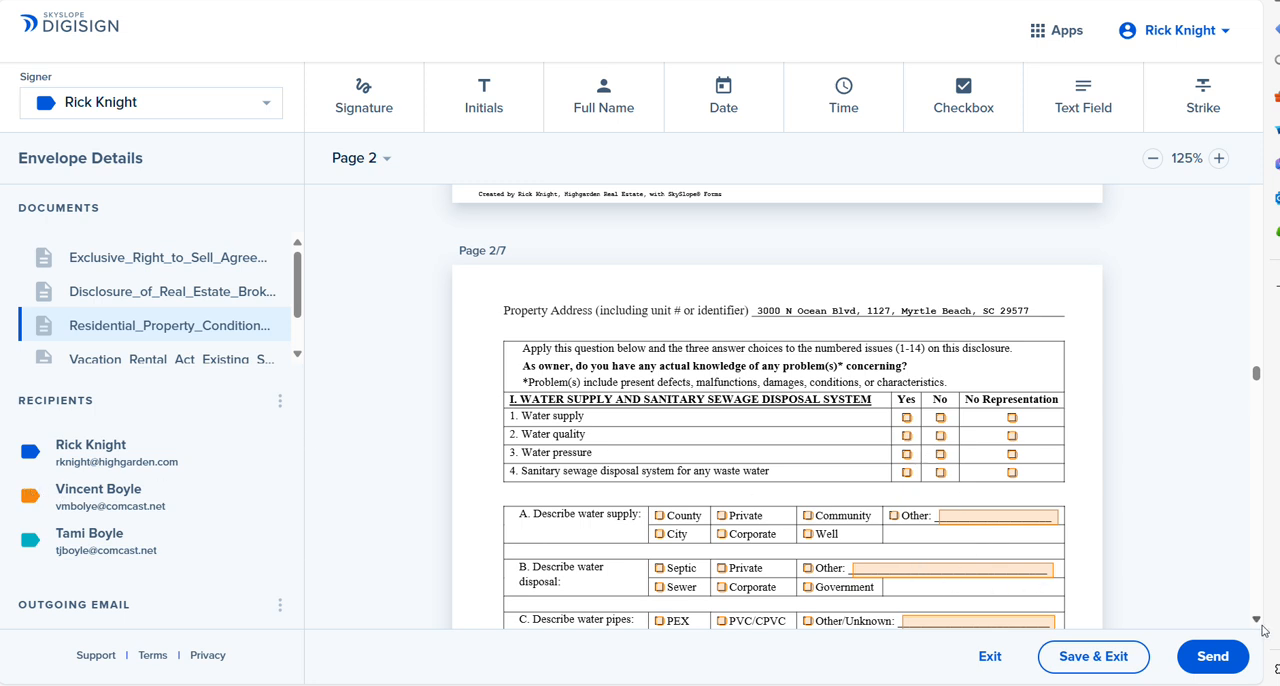
{"action": "scroll", "coordinate": [1258, 625], "scroll_direction": "down", "scroll_amount": 20}
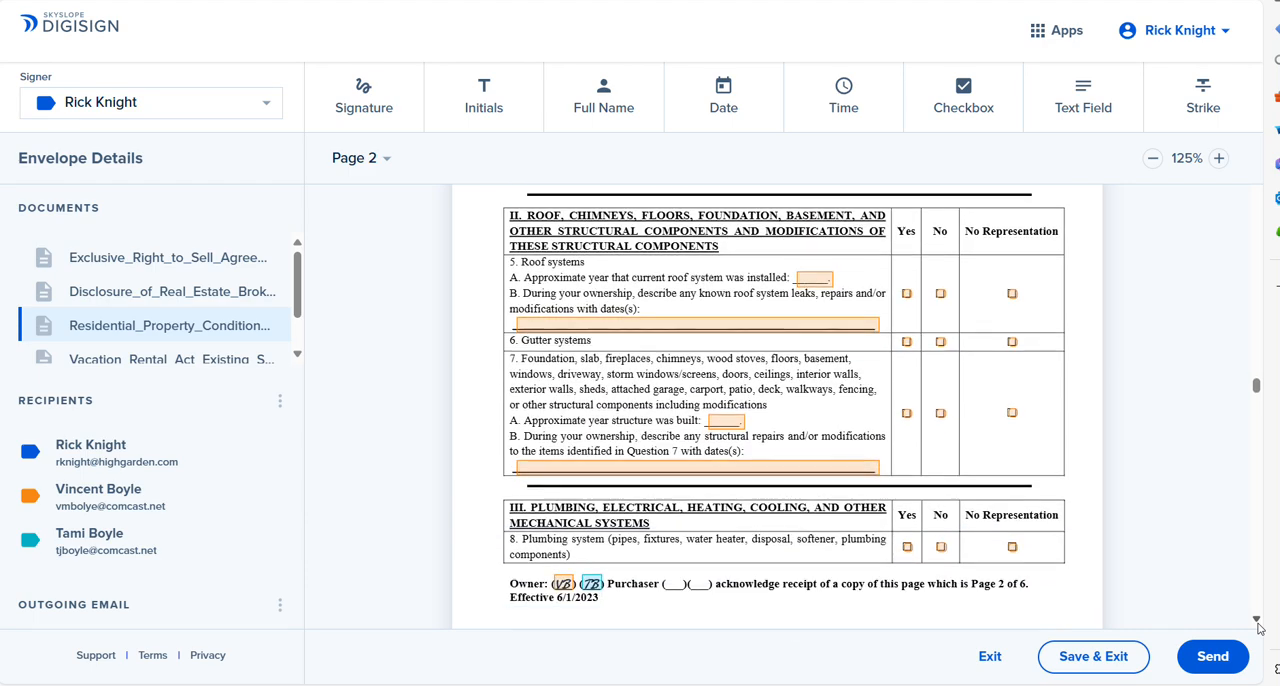
{"action": "scroll", "coordinate": [1258, 625], "scroll_direction": "down", "scroll_amount": 20}
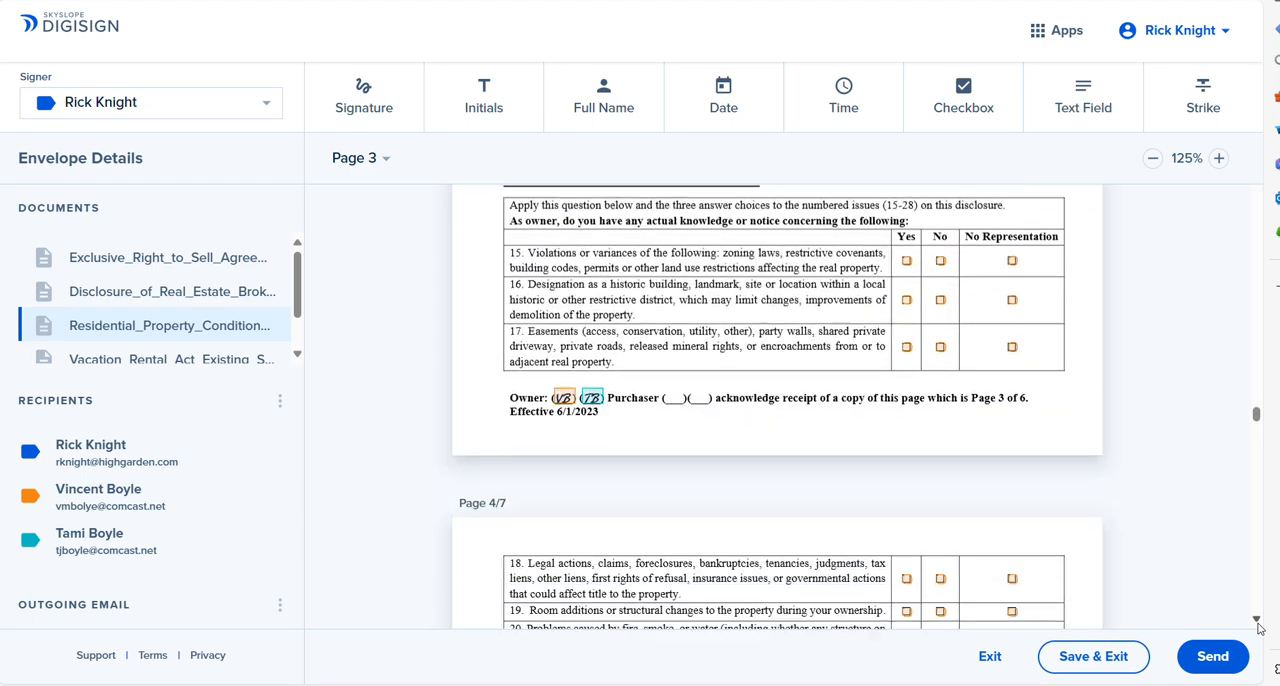
{"action": "scroll", "coordinate": [1258, 625], "scroll_direction": "down", "scroll_amount": 5}
{"action": "scroll", "coordinate": [1258, 625], "scroll_direction": "down", "scroll_amount": 20}
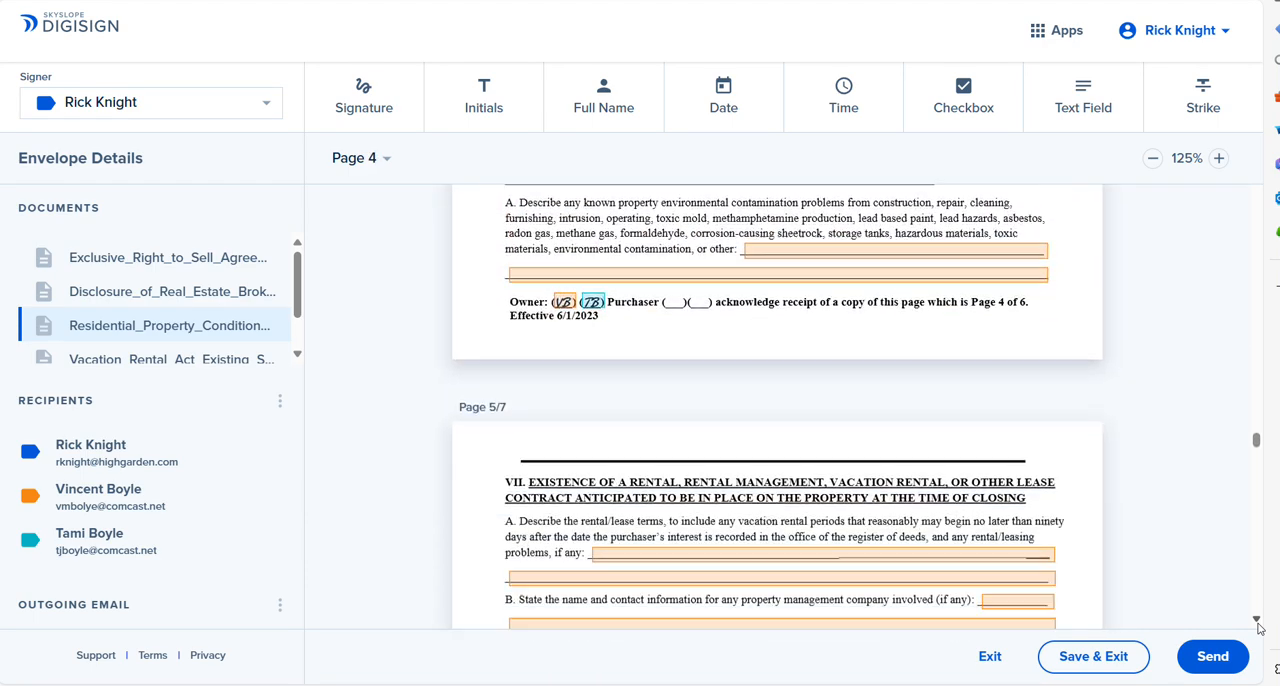
{"action": "scroll", "coordinate": [1258, 625], "scroll_direction": "down", "scroll_amount": 20}
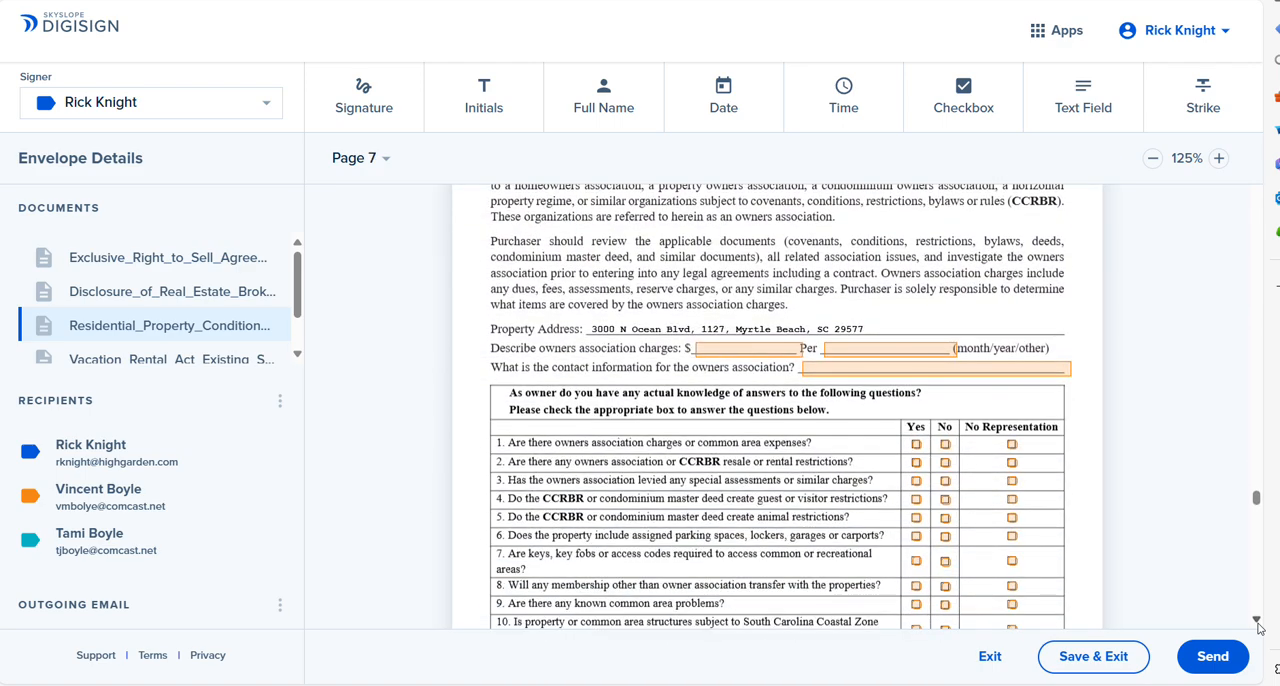
{"action": "scroll", "coordinate": [1258, 625], "scroll_direction": "down", "scroll_amount": 5}
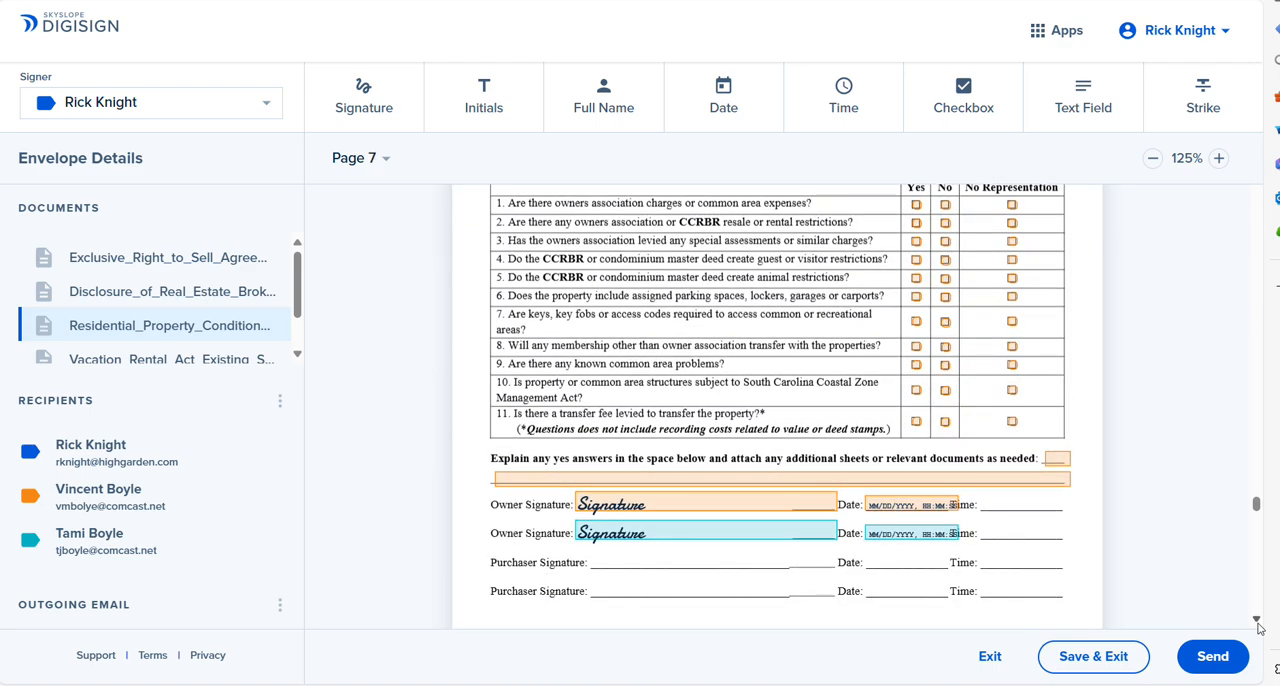
{"action": "scroll", "coordinate": [1258, 625], "scroll_direction": "down", "scroll_amount": 10}
Step: Delete both sellers' initial blocks beside Option 1 in section 2(A) on page 2 of the Vacation Rental Act form
{"action": "scroll", "coordinate": [1258, 625], "scroll_direction": "down", "scroll_amount": 4}
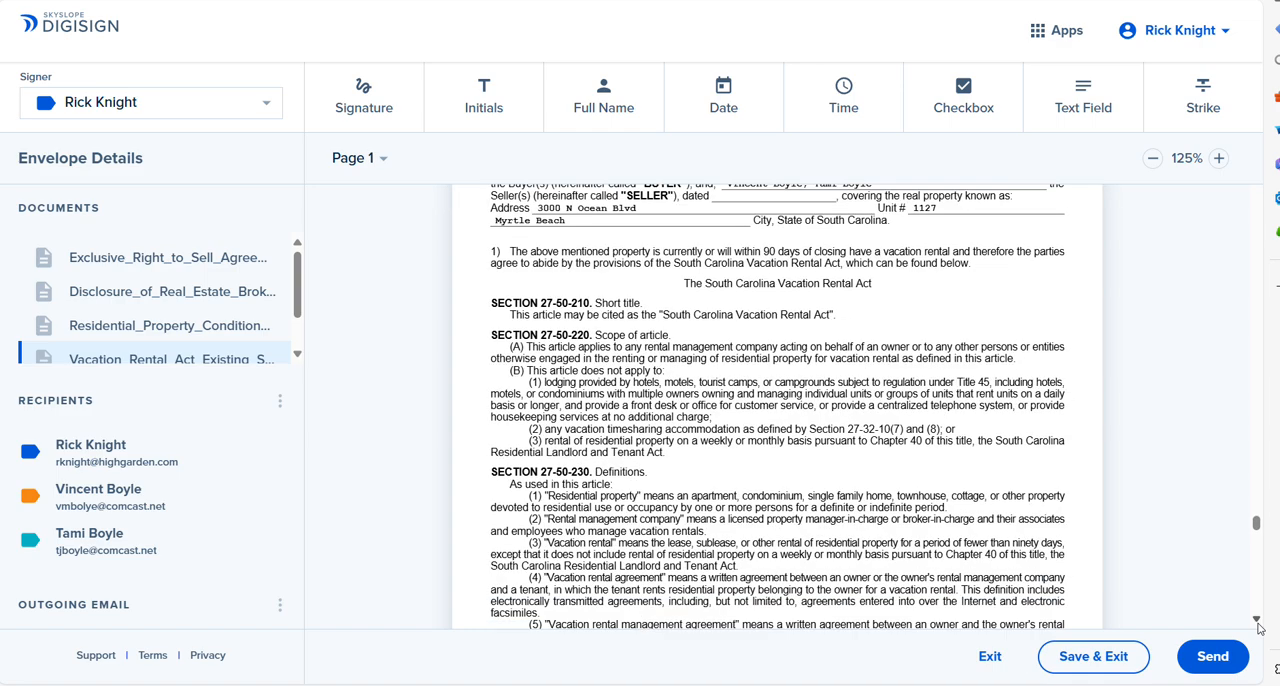
{"action": "scroll", "coordinate": [1258, 625], "scroll_direction": "down", "scroll_amount": 7}
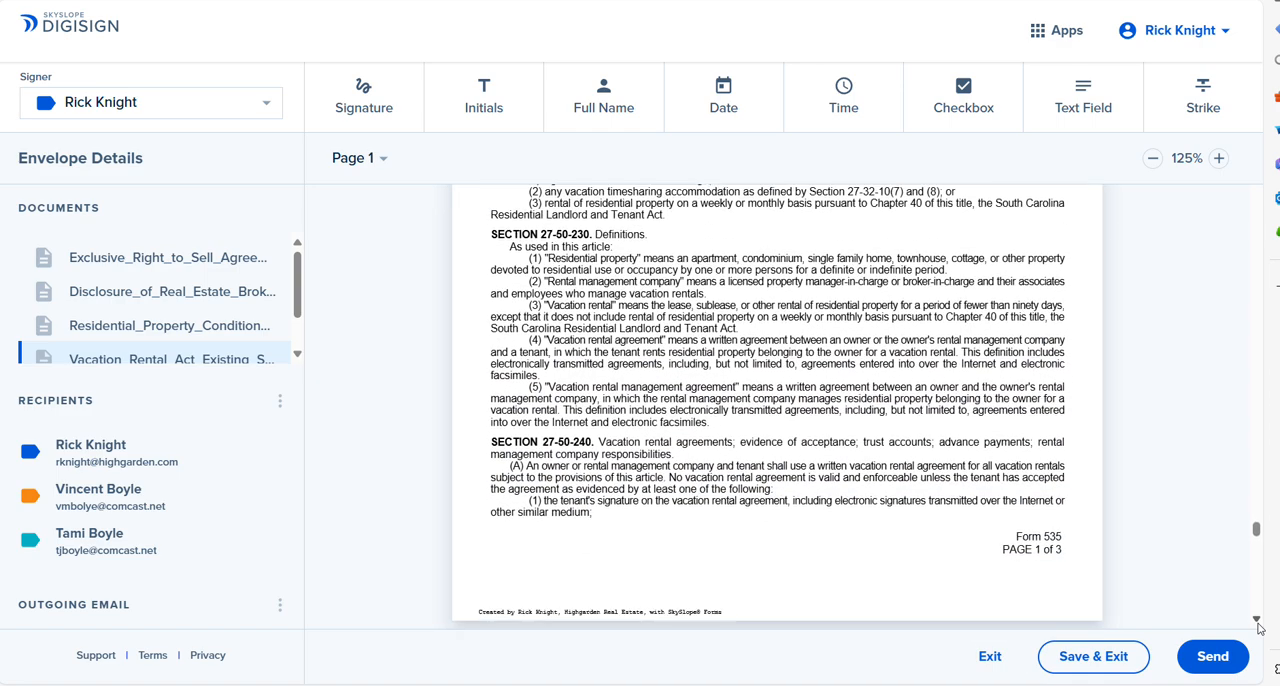
{"action": "scroll", "coordinate": [1258, 625], "scroll_direction": "down", "scroll_amount": 15}
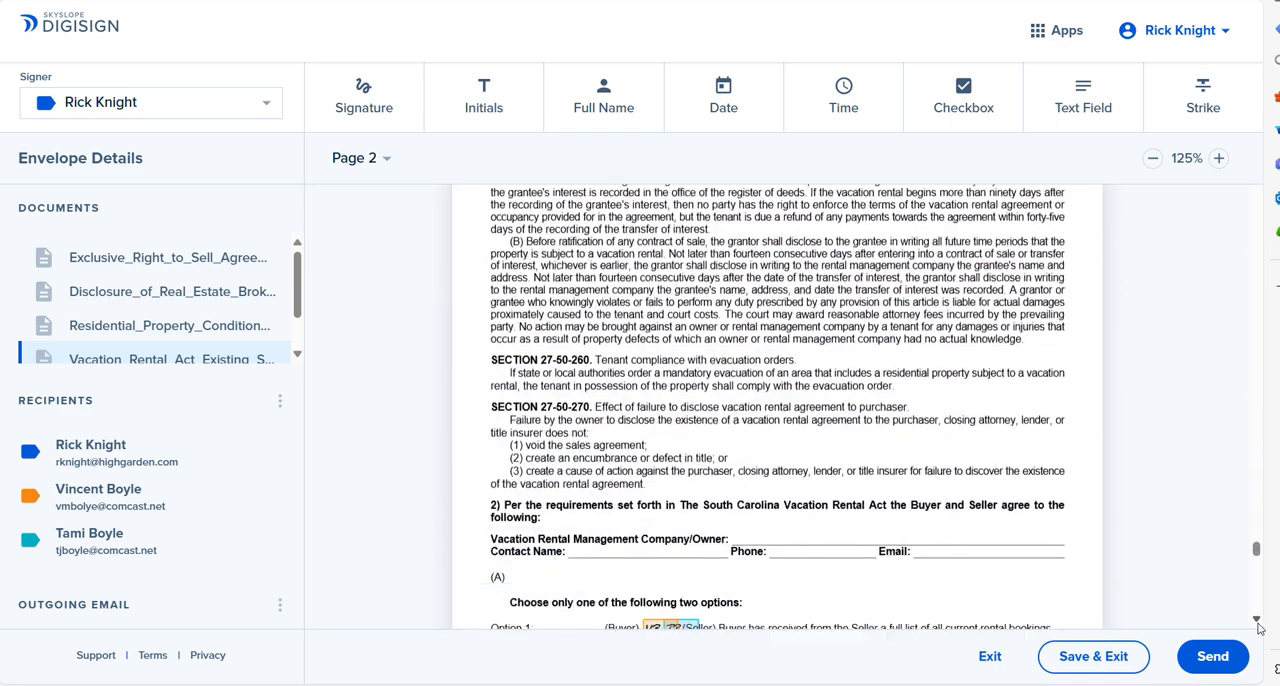
{"action": "scroll", "coordinate": [1258, 625], "scroll_direction": "down", "scroll_amount": 3}
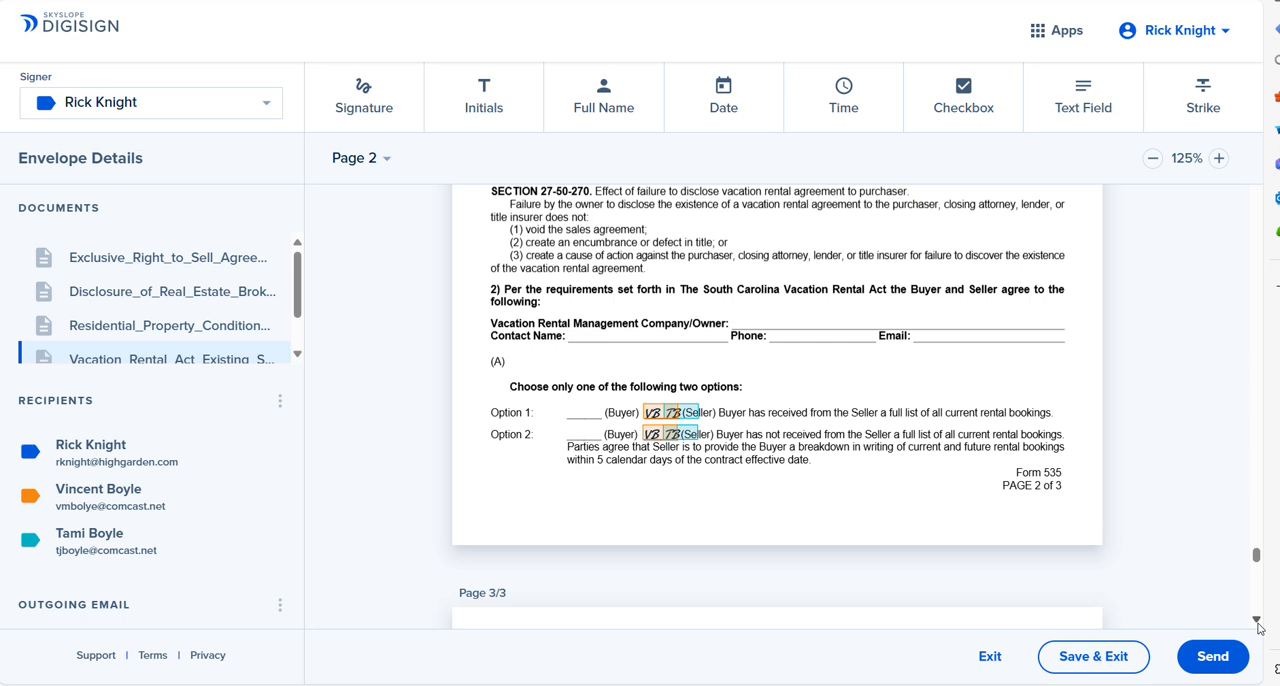
{"action": "left_click", "coordinate": [680, 410]}
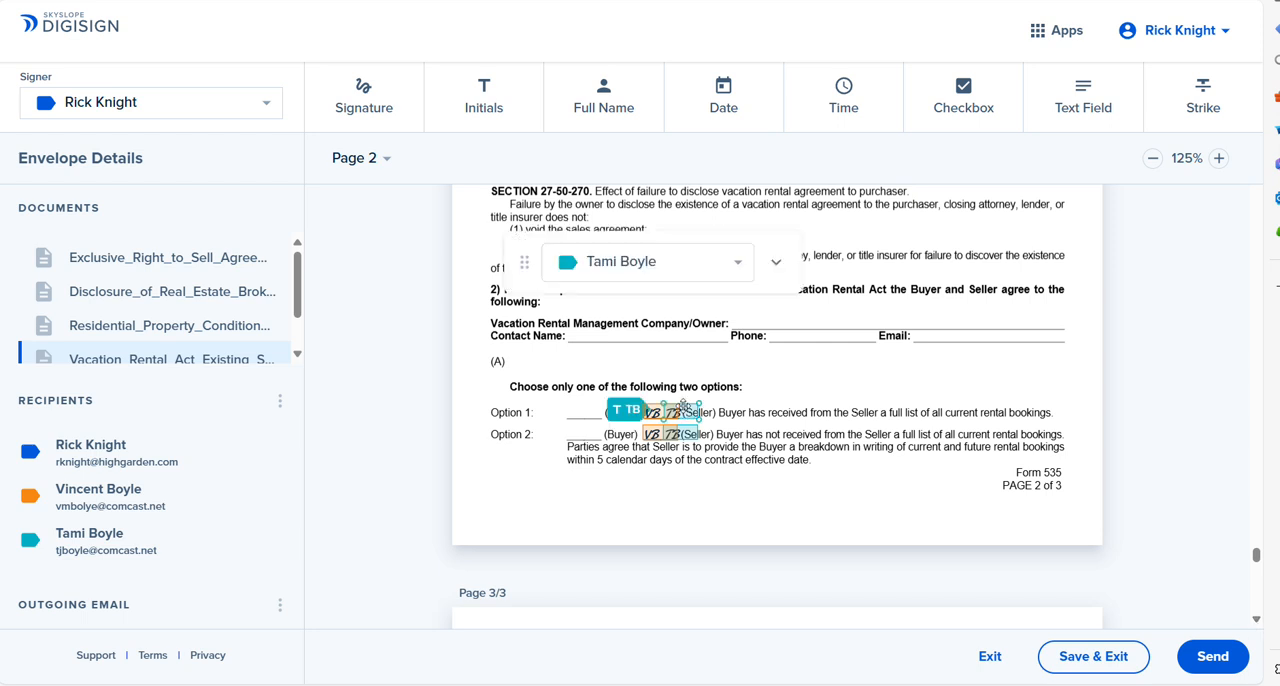
{"action": "left_click", "coordinate": [775, 262]}
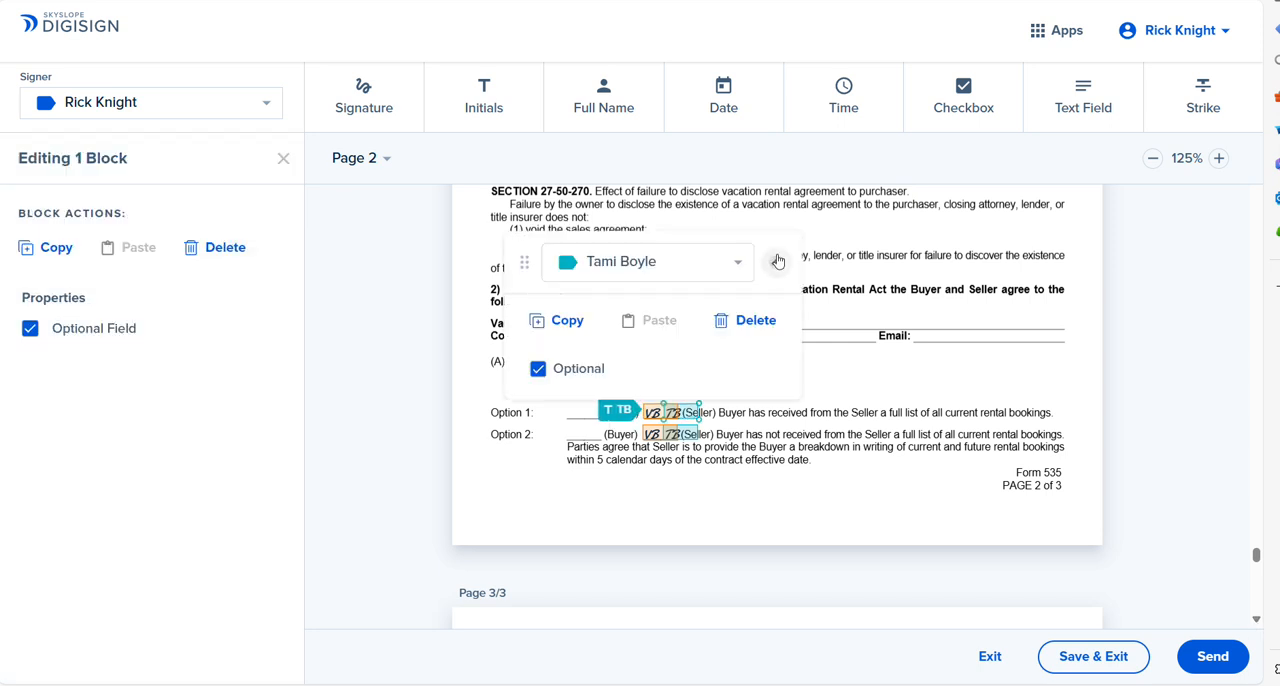
{"action": "left_click", "coordinate": [752, 320]}
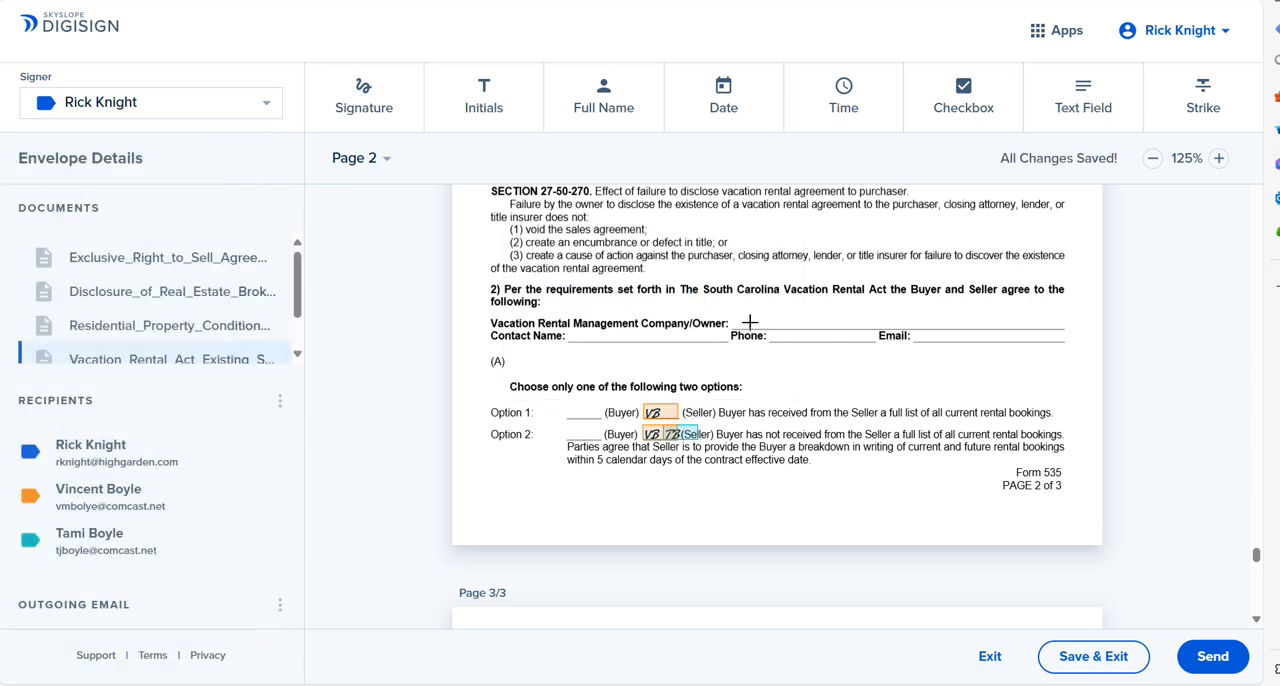
{"action": "left_click", "coordinate": [661, 416]}
{"action": "left_click", "coordinate": [777, 262]}
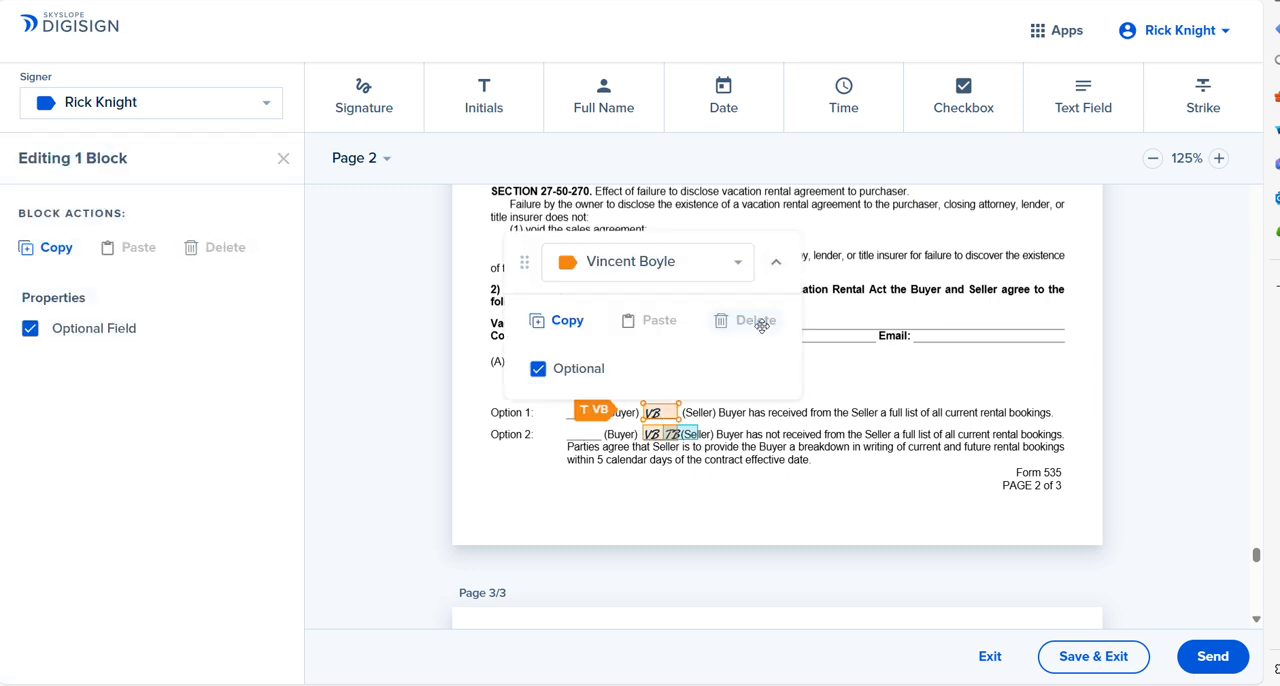
{"action": "left_click", "coordinate": [763, 322]}
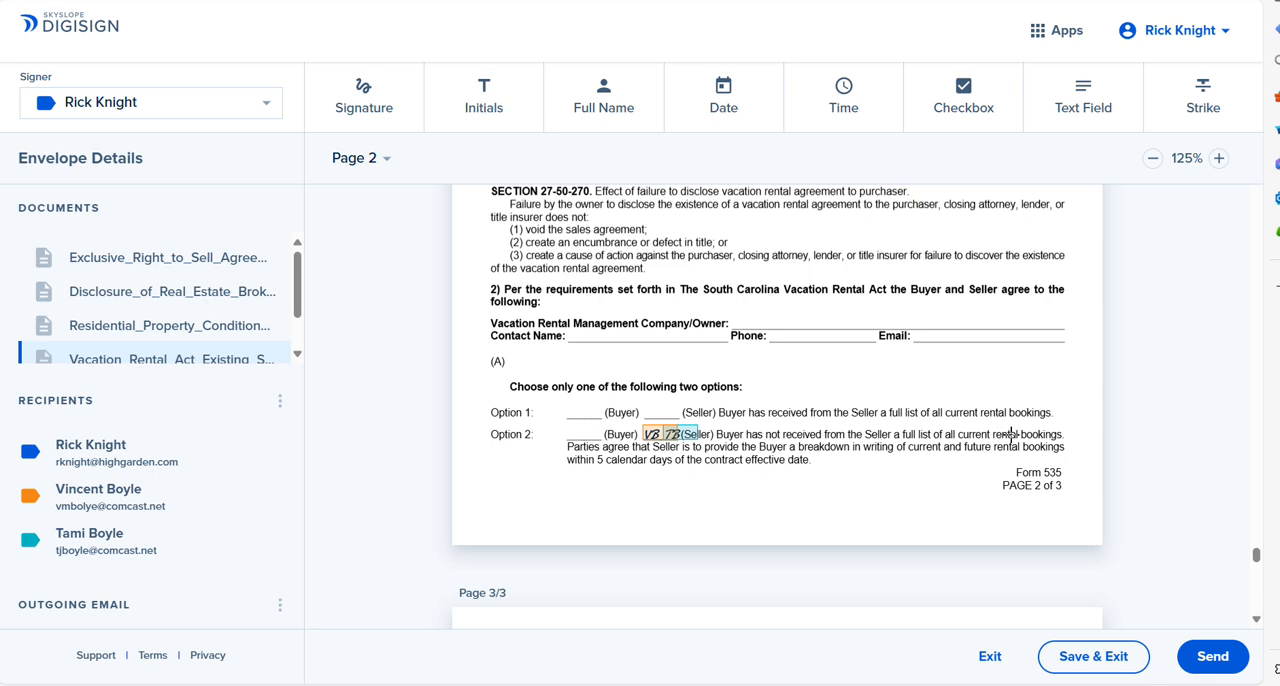
Step: Make both sellers' initials required beside Option 2 in section 2(A) of the Vacation Rental Act form
{"action": "left_click", "coordinate": [700, 434]}
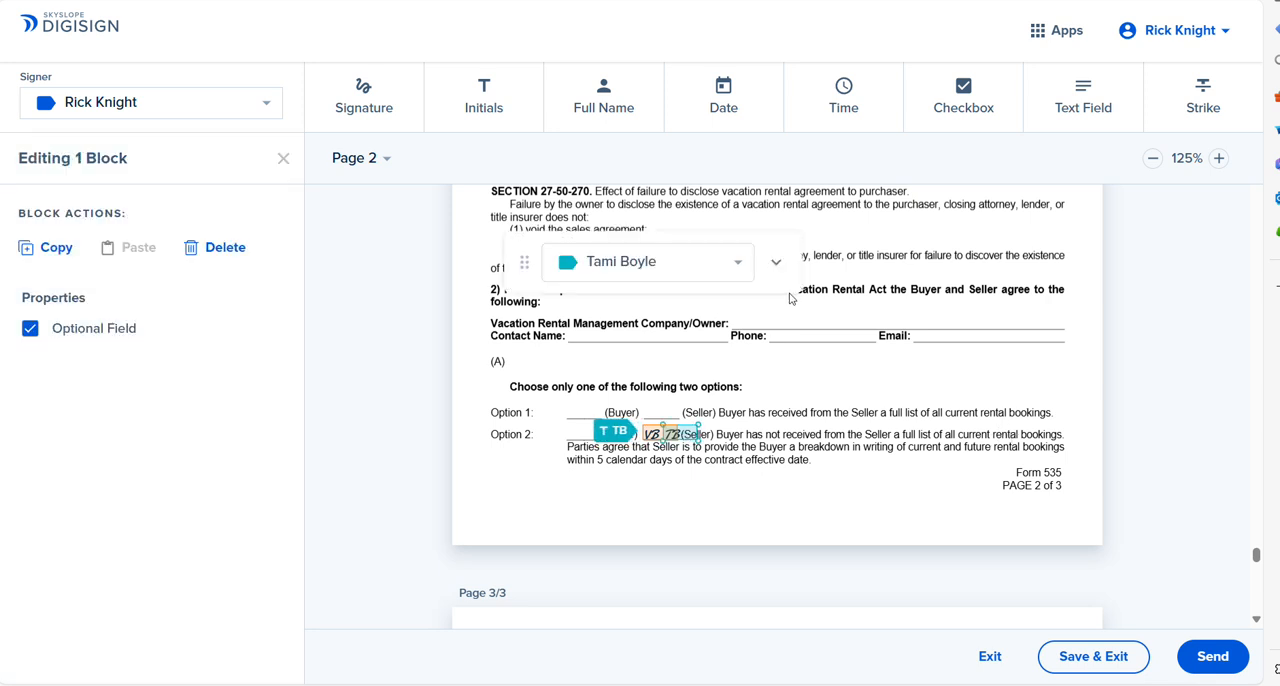
{"action": "left_click", "coordinate": [774, 264]}
{"action": "left_click", "coordinate": [562, 368]}
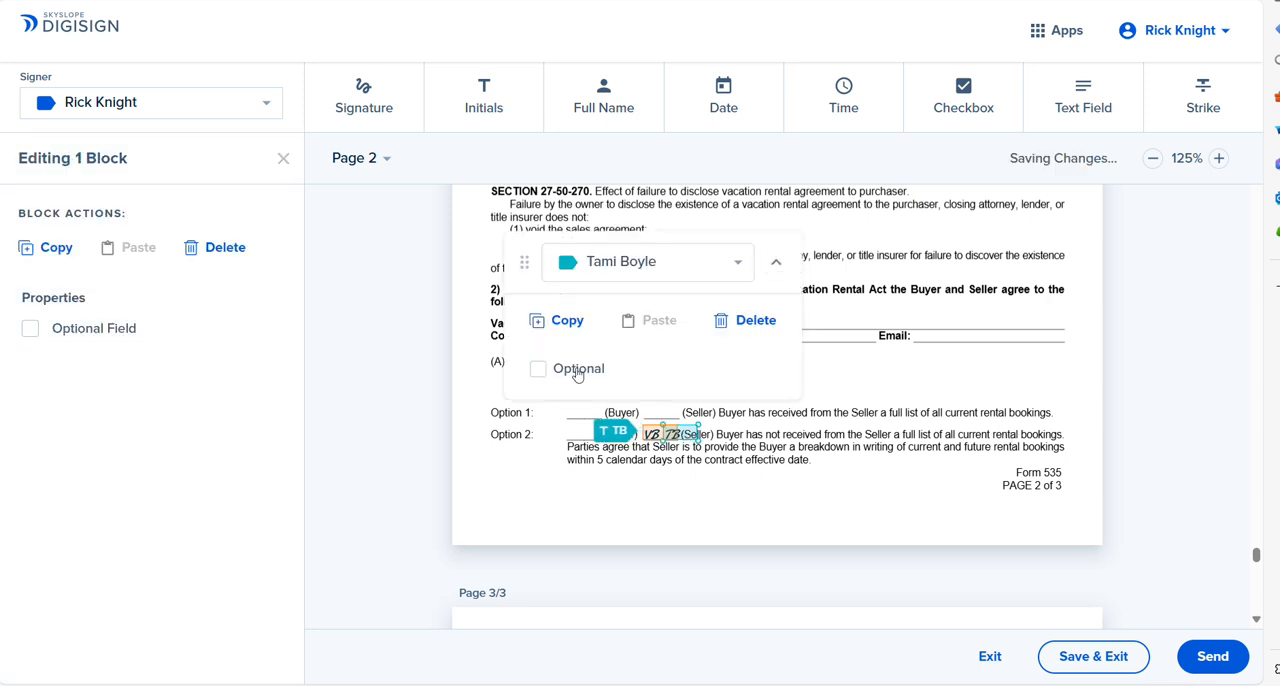
{"action": "left_click", "coordinate": [654, 440]}
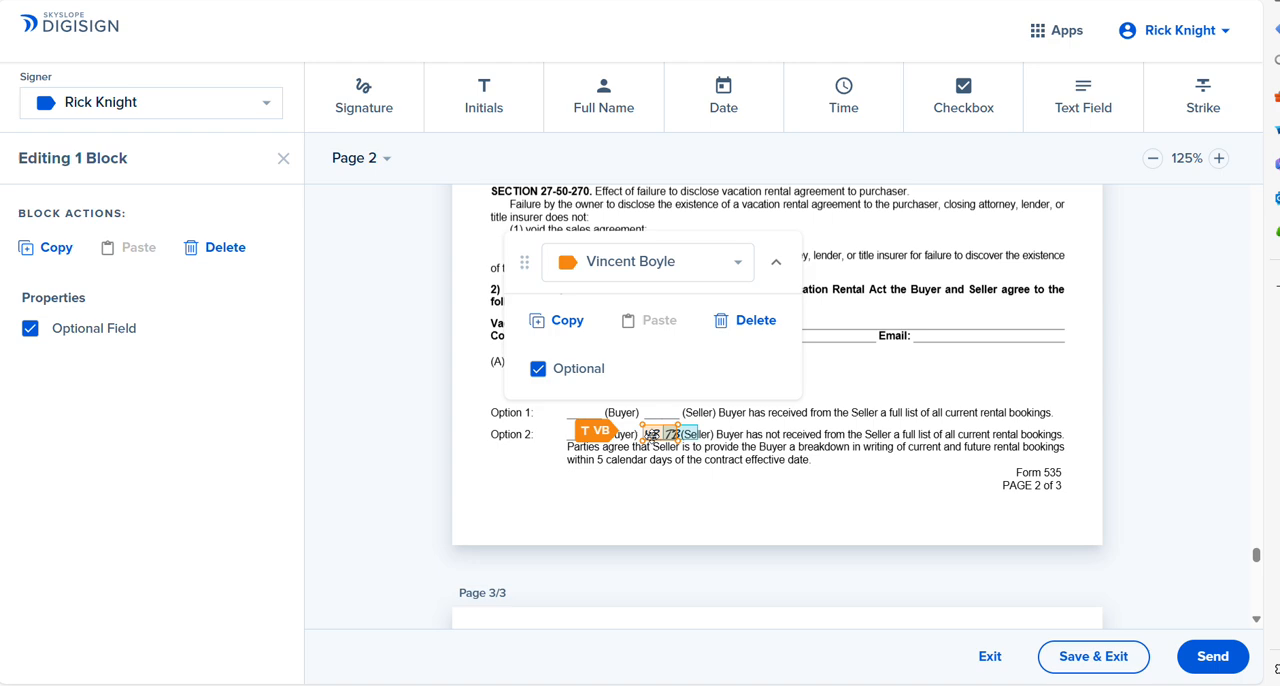
{"action": "left_click", "coordinate": [560, 368]}
{"action": "left_click", "coordinate": [778, 268]}
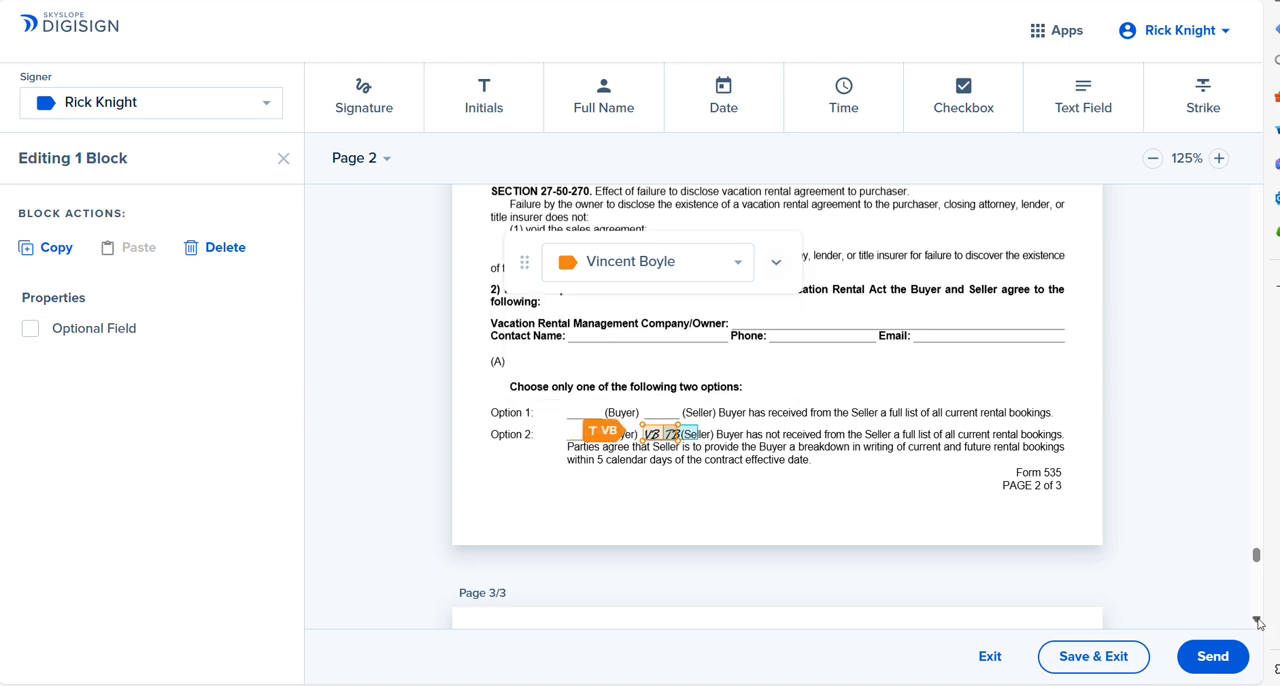
Step: Make both sellers' initials required beside paragraph (B) on page 3 of the Vacation Rental Act form
{"action": "scroll", "coordinate": [1257, 620], "scroll_direction": "down", "scroll_amount": 3}
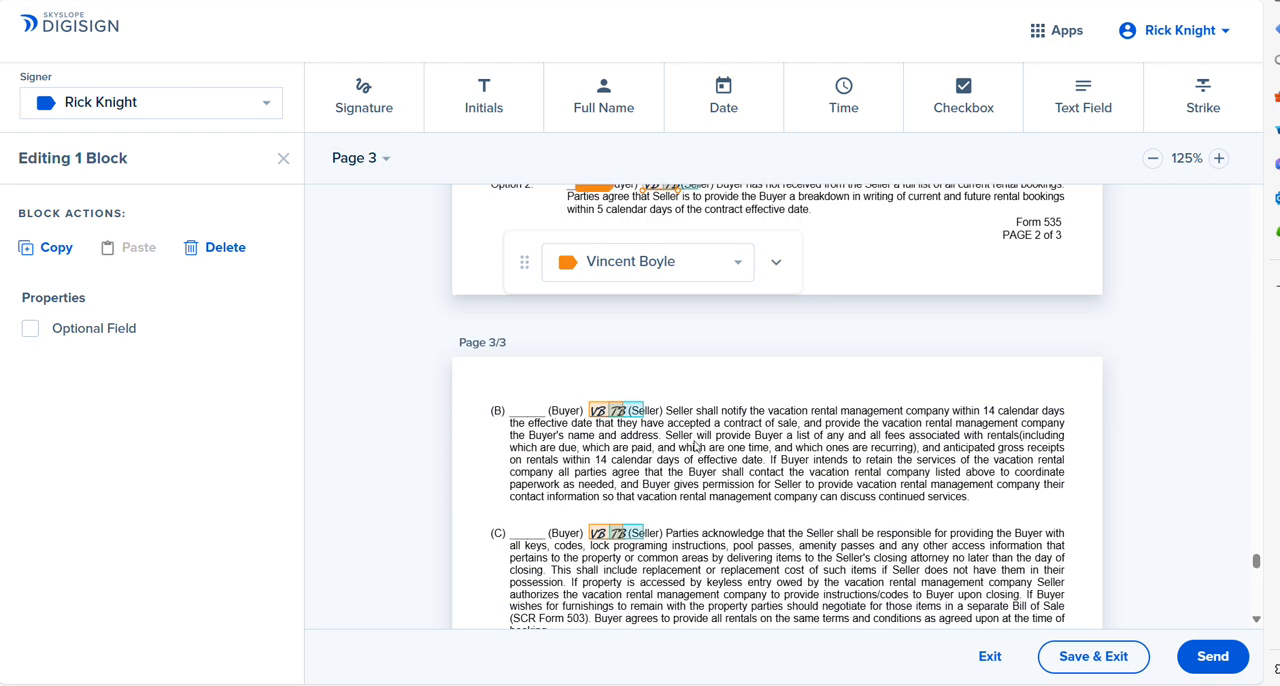
{"action": "left_click", "coordinate": [638, 414]}
{"action": "left_click", "coordinate": [776, 261]}
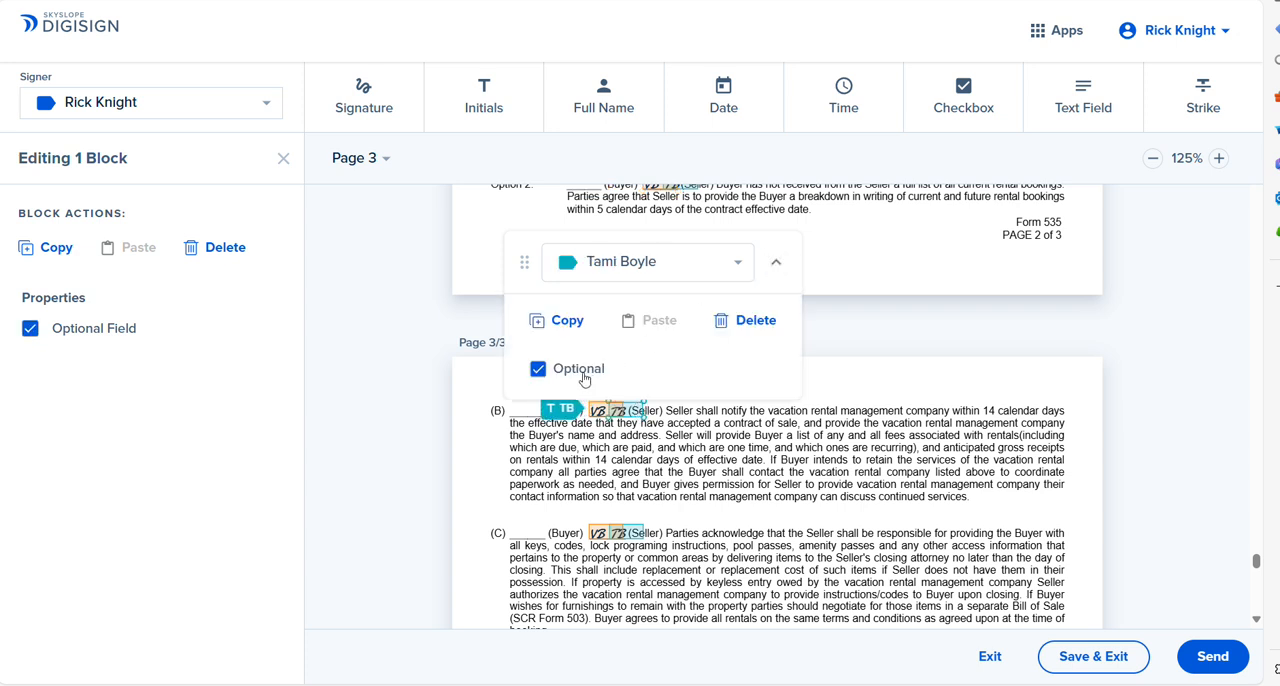
{"action": "left_click", "coordinate": [584, 375]}
{"action": "left_click", "coordinate": [775, 262]}
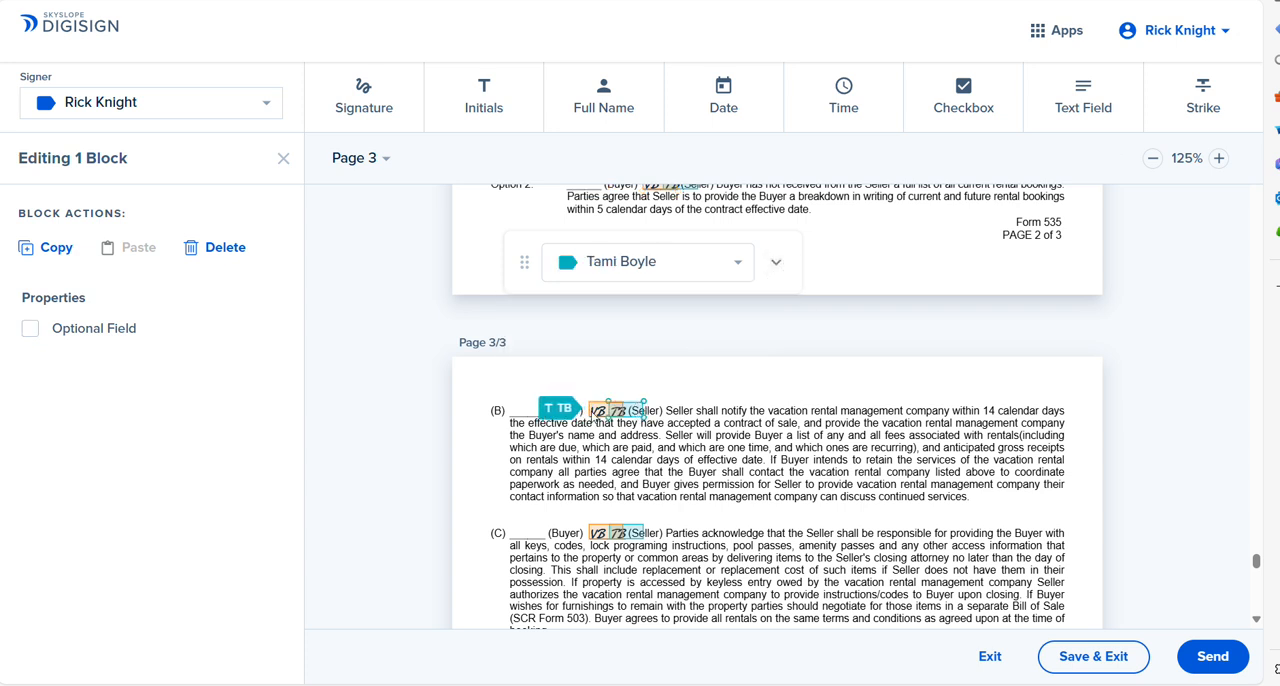
{"action": "left_click", "coordinate": [597, 411]}
{"action": "left_click", "coordinate": [775, 262]}
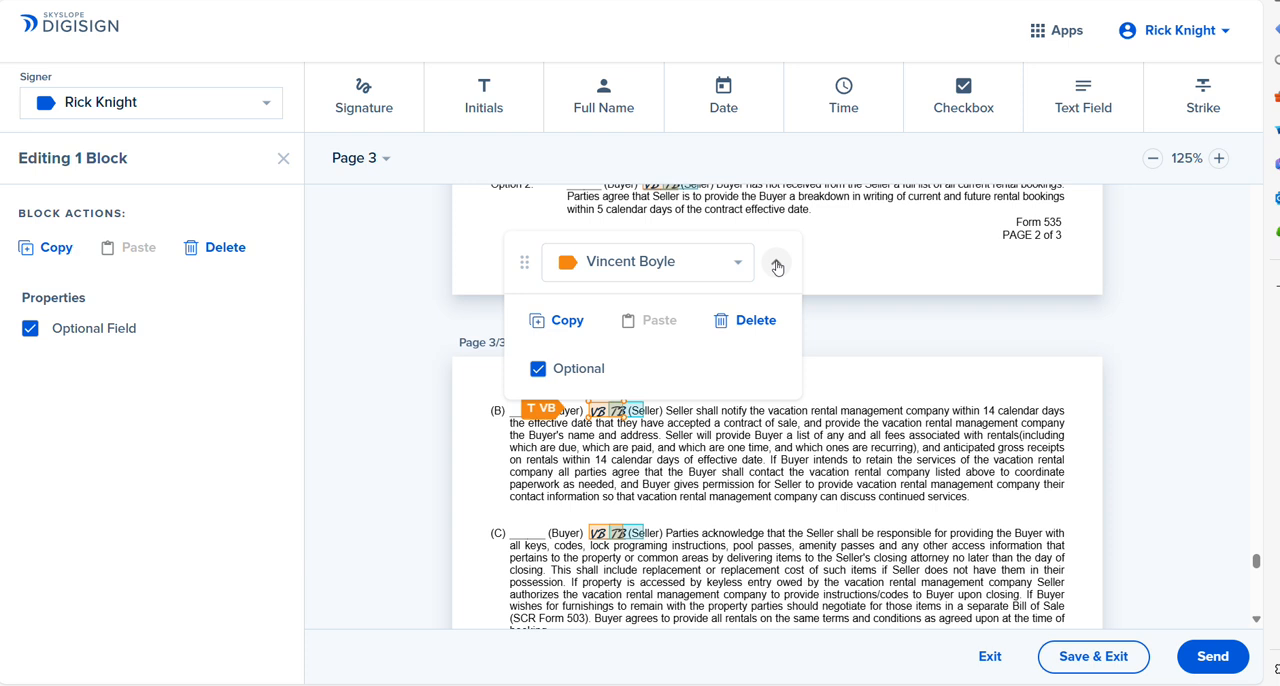
{"action": "left_click", "coordinate": [560, 370]}
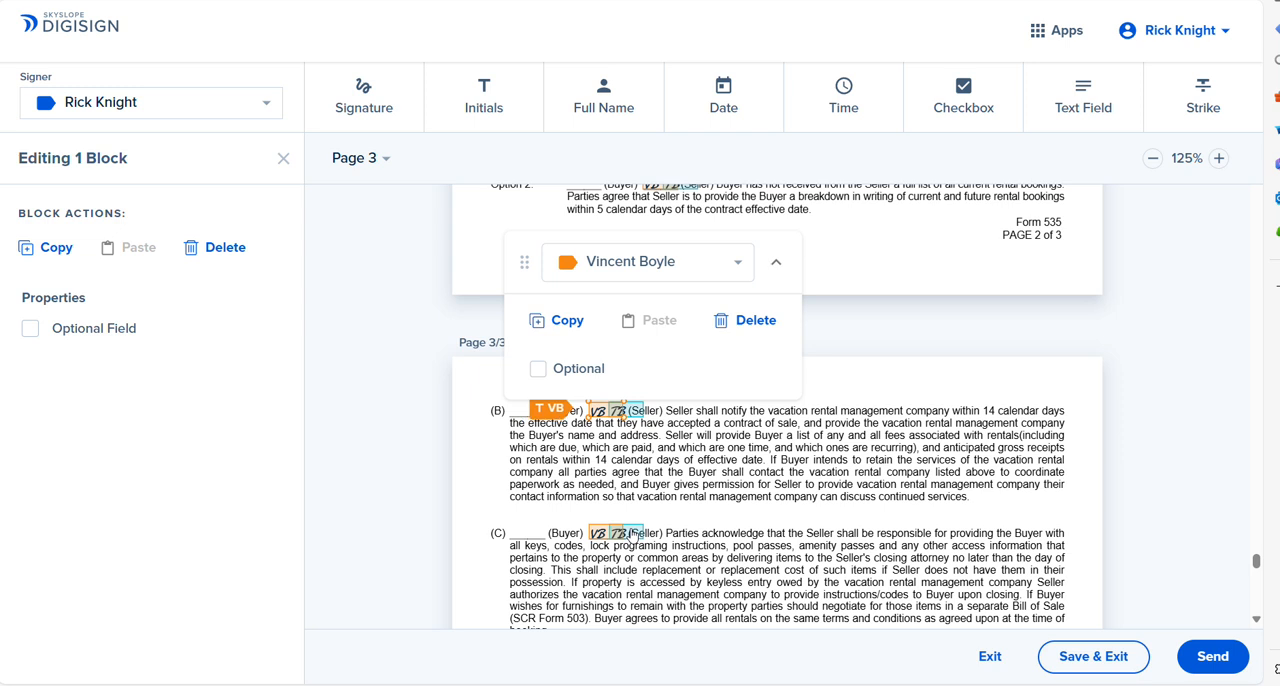
Step: Delete both sellers' initial blocks beside paragraph (C) on page 3 of the Vacation Rental Act form
{"action": "left_click", "coordinate": [634, 536]}
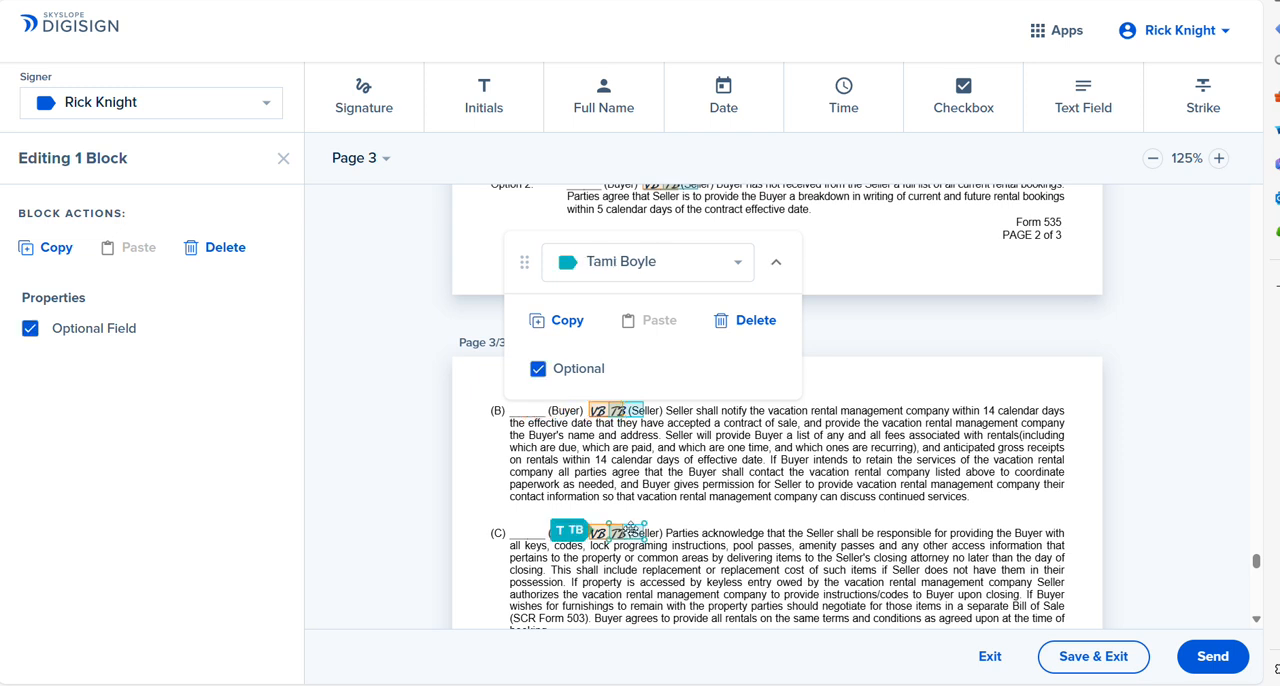
{"action": "left_click", "coordinate": [751, 320]}
{"action": "left_click", "coordinate": [601, 538]}
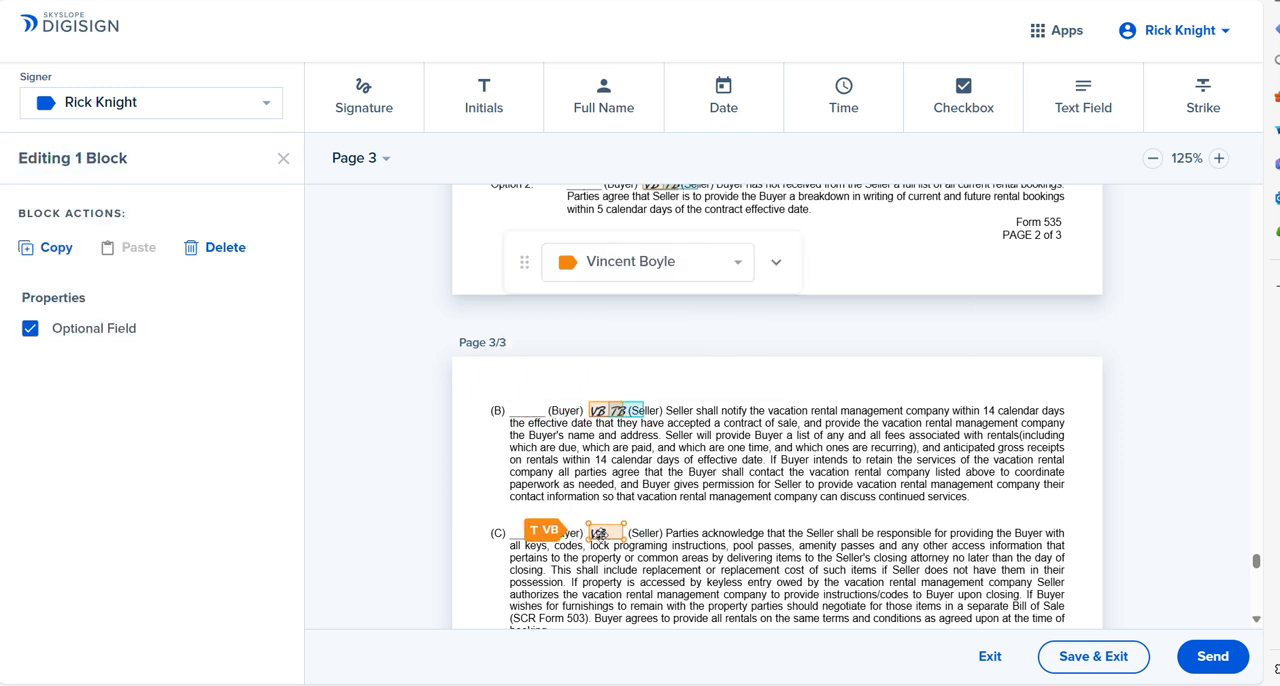
{"action": "left_click", "coordinate": [771, 262]}
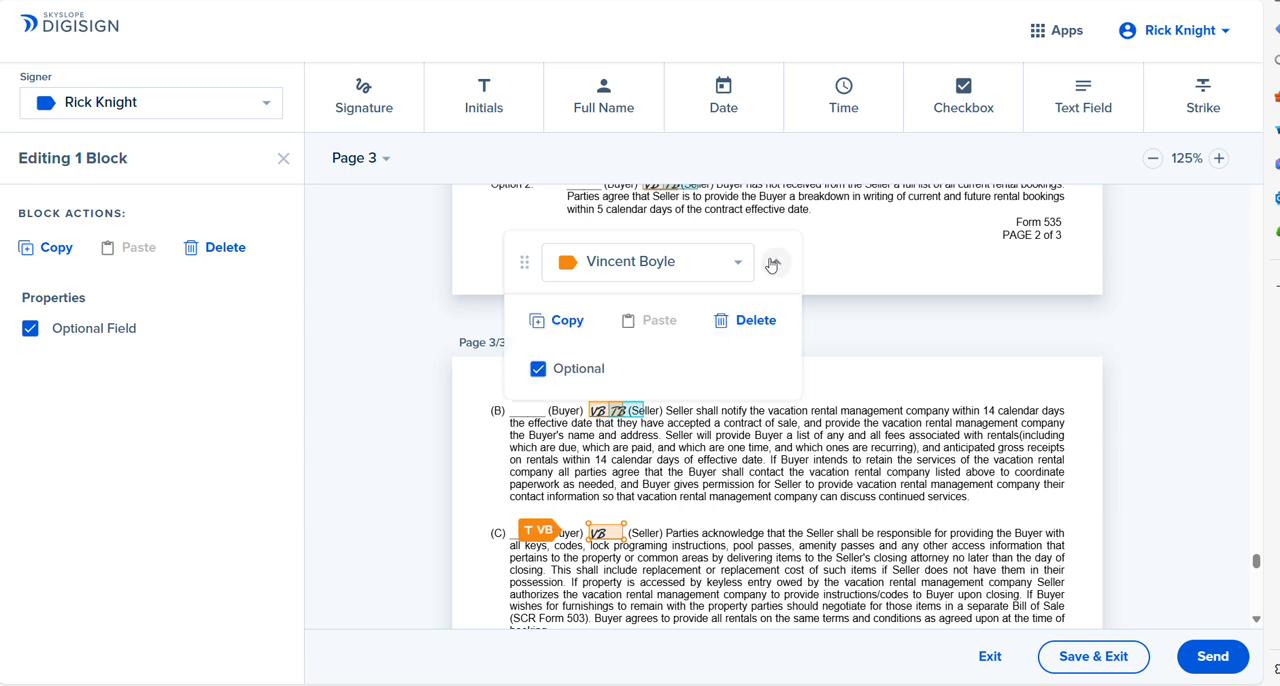
{"action": "left_click", "coordinate": [745, 320]}
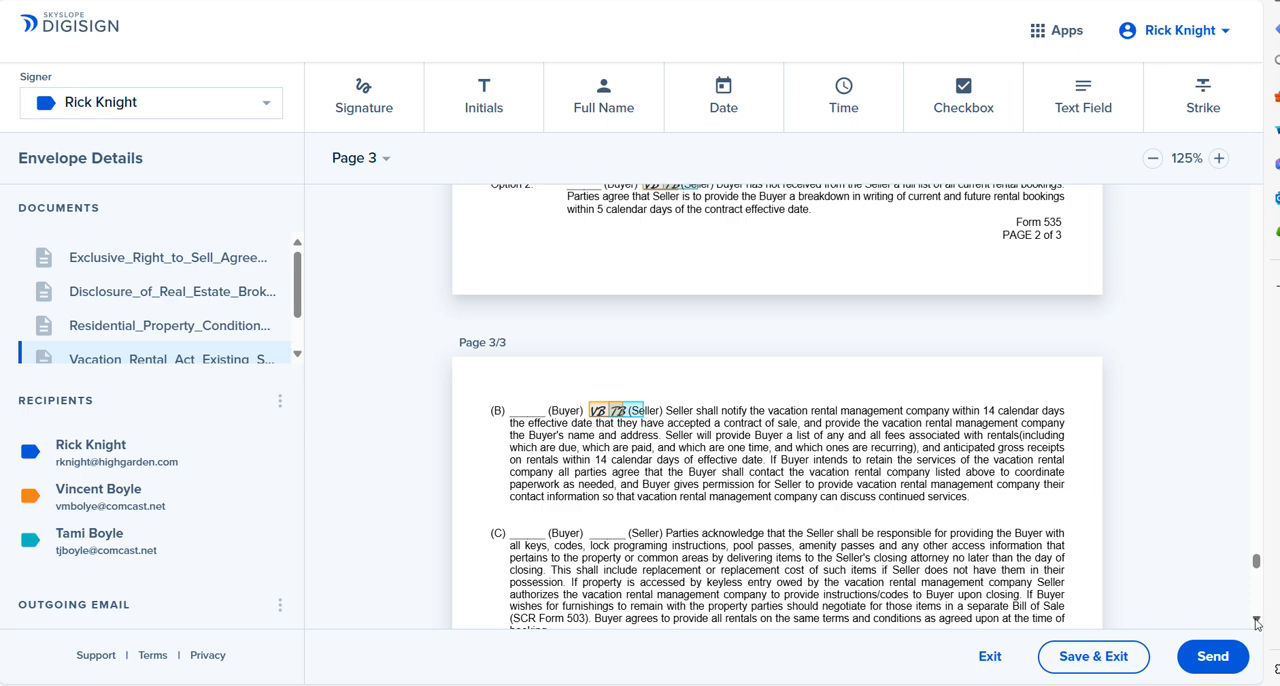
Step: Add a read-only text field on the Seller(s) line of the Coastal Zone / Beach Management Act disclosure and enter both sellers' full names
{"action": "scroll", "coordinate": [1257, 622], "scroll_direction": "down", "scroll_amount": 5}
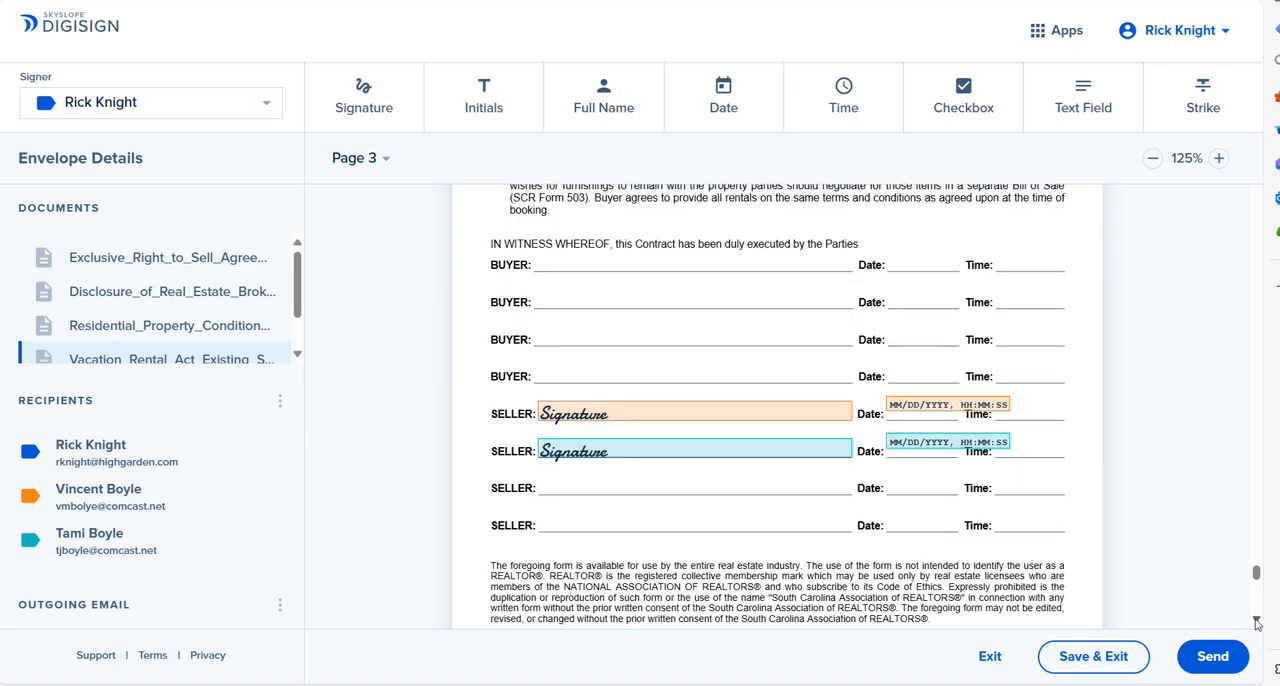
{"action": "scroll", "coordinate": [1257, 622], "scroll_direction": "down", "scroll_amount": 10}
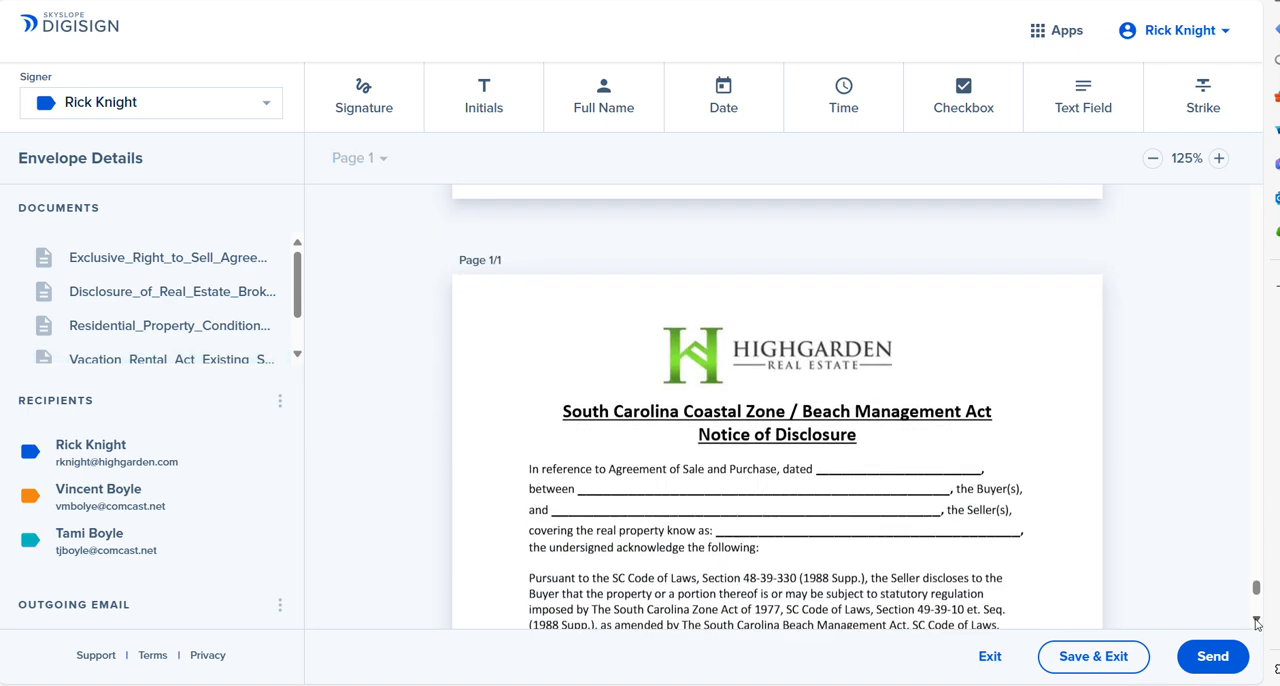
{"action": "scroll", "coordinate": [1257, 622], "scroll_direction": "down", "scroll_amount": 2}
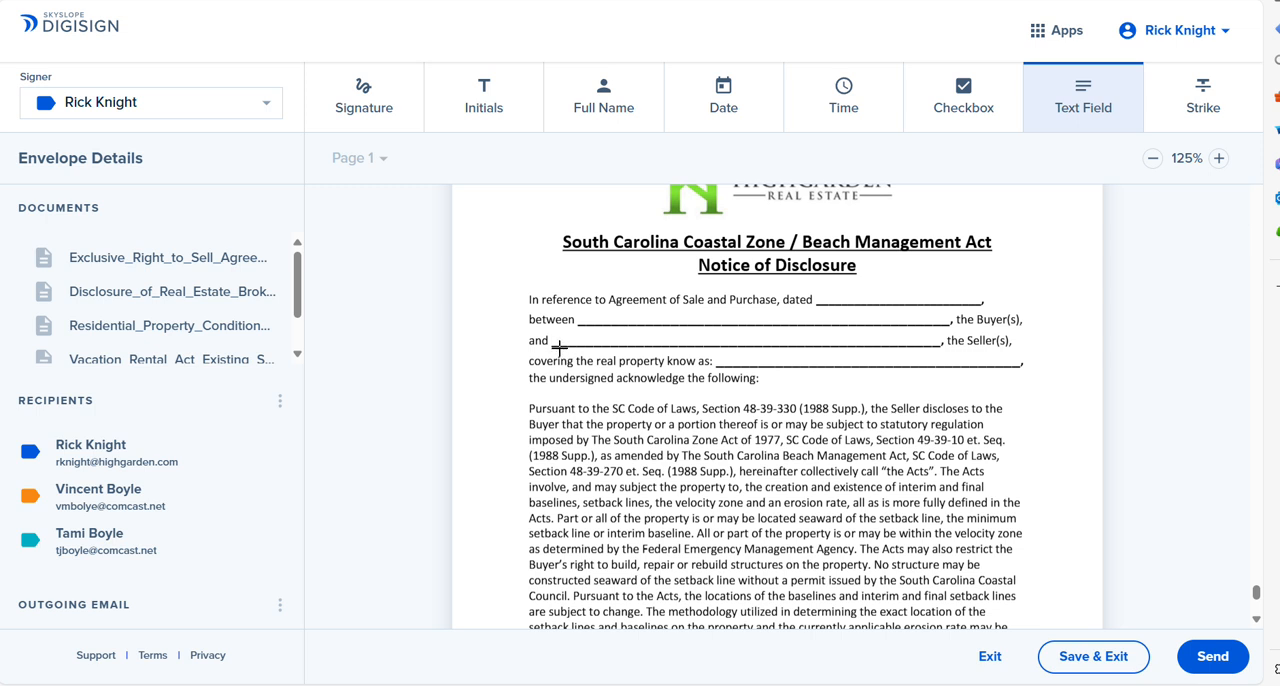
{"action": "left_click_drag", "start_coordinate": [557, 347], "coordinate": [930, 335]}
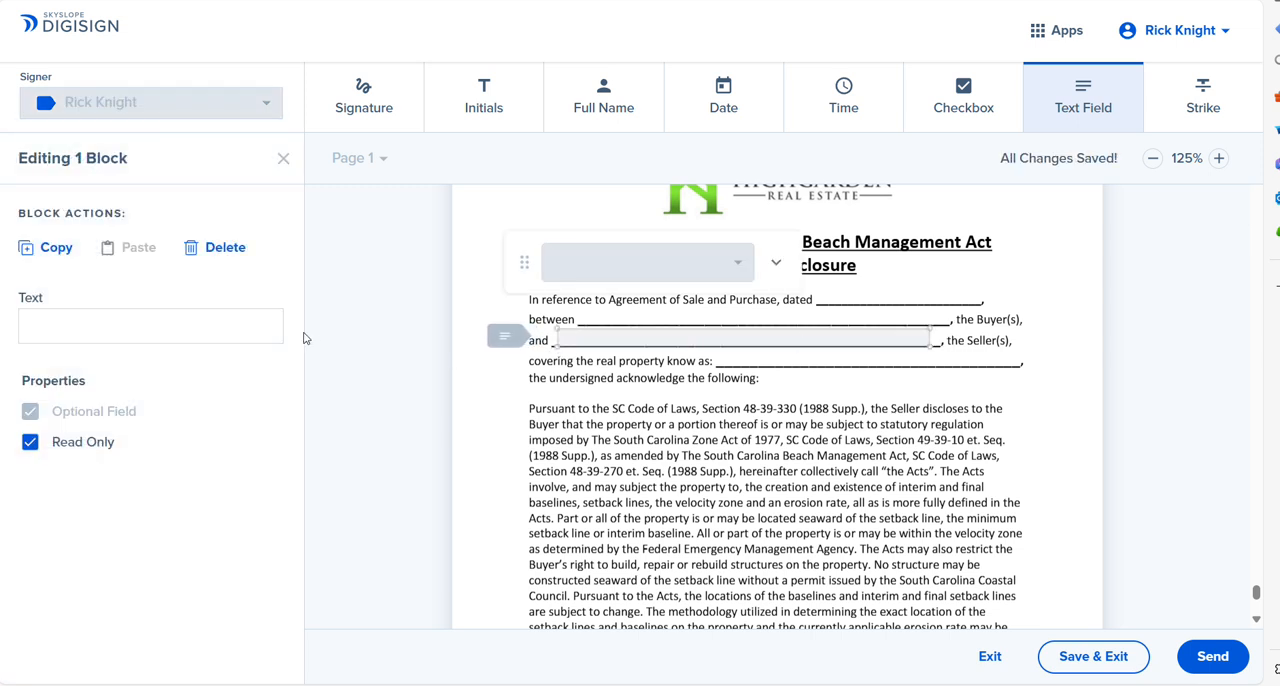
{"action": "left_click", "coordinate": [262, 335]}
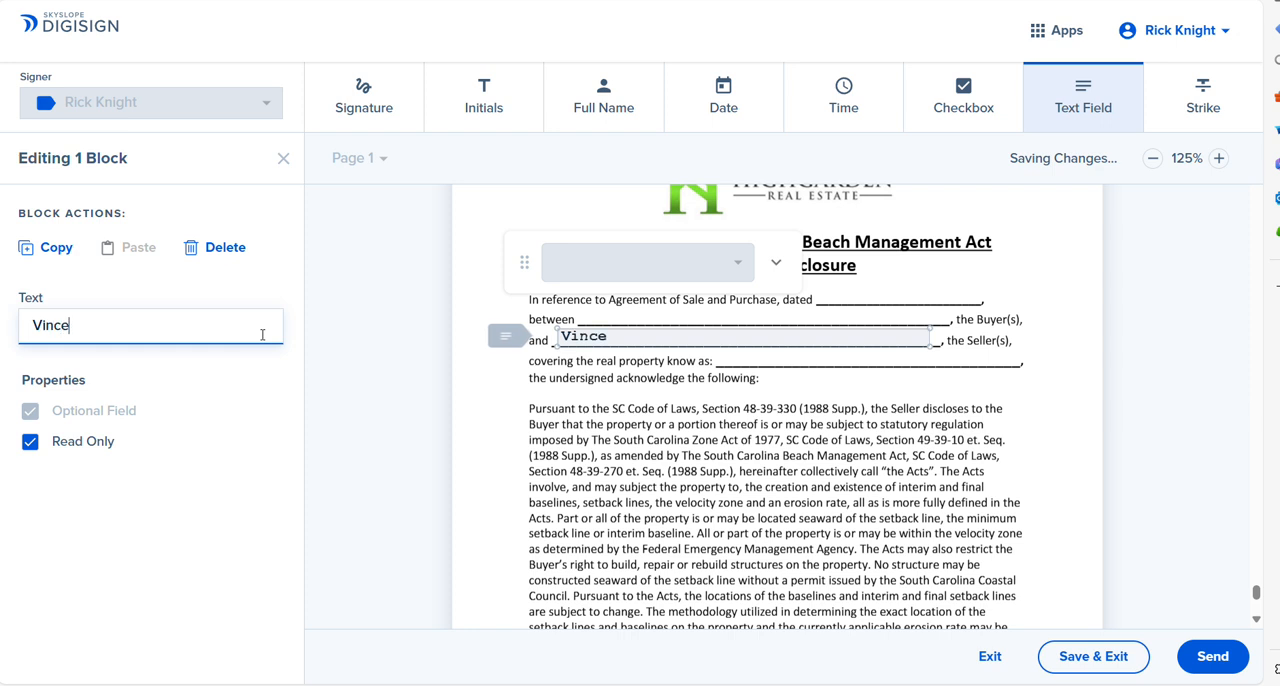
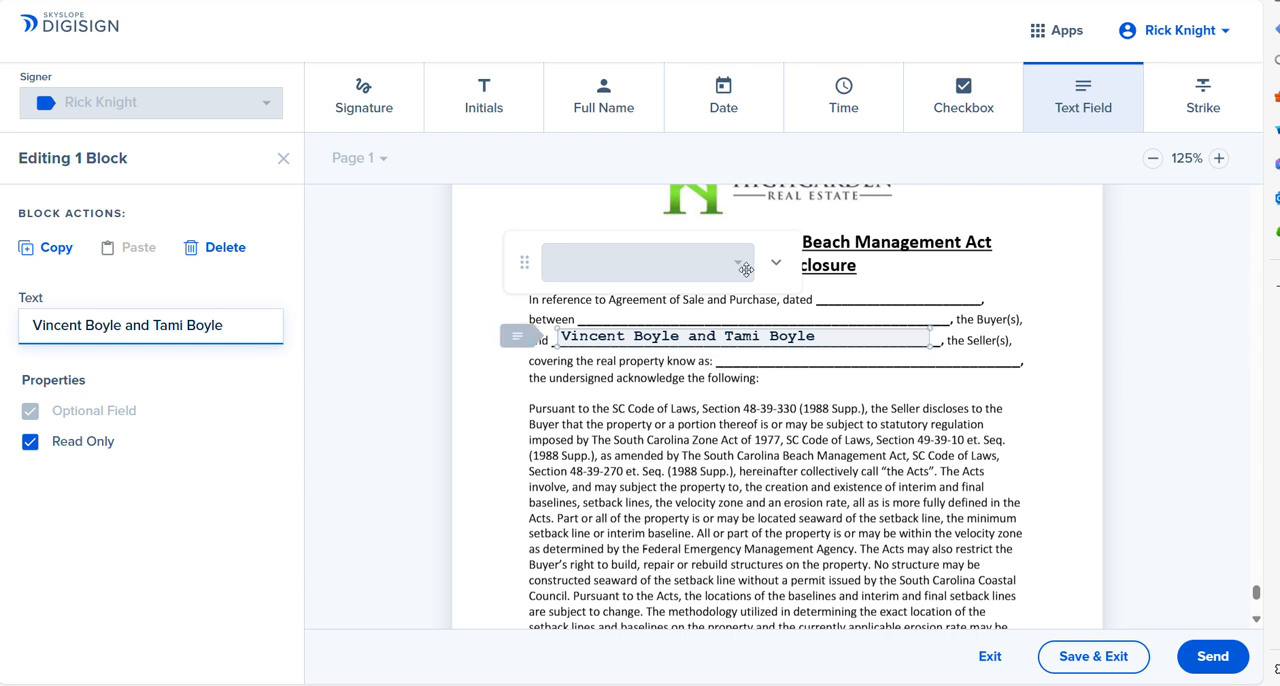
Step: Place a read-only text field on the real property line of the Coastal Zone disclosure and enter the property's street address and unit
{"action": "left_click", "coordinate": [726, 367]}
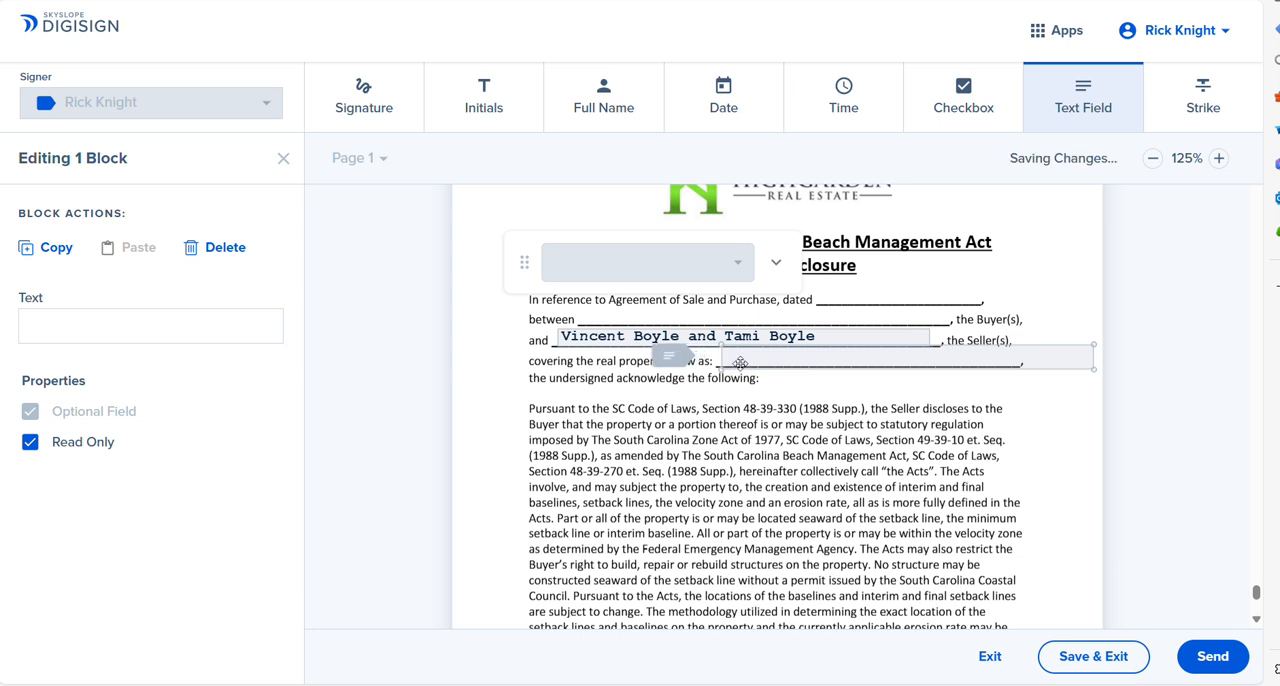
{"action": "left_click_drag", "start_coordinate": [722, 345], "coordinate": [769, 357]}
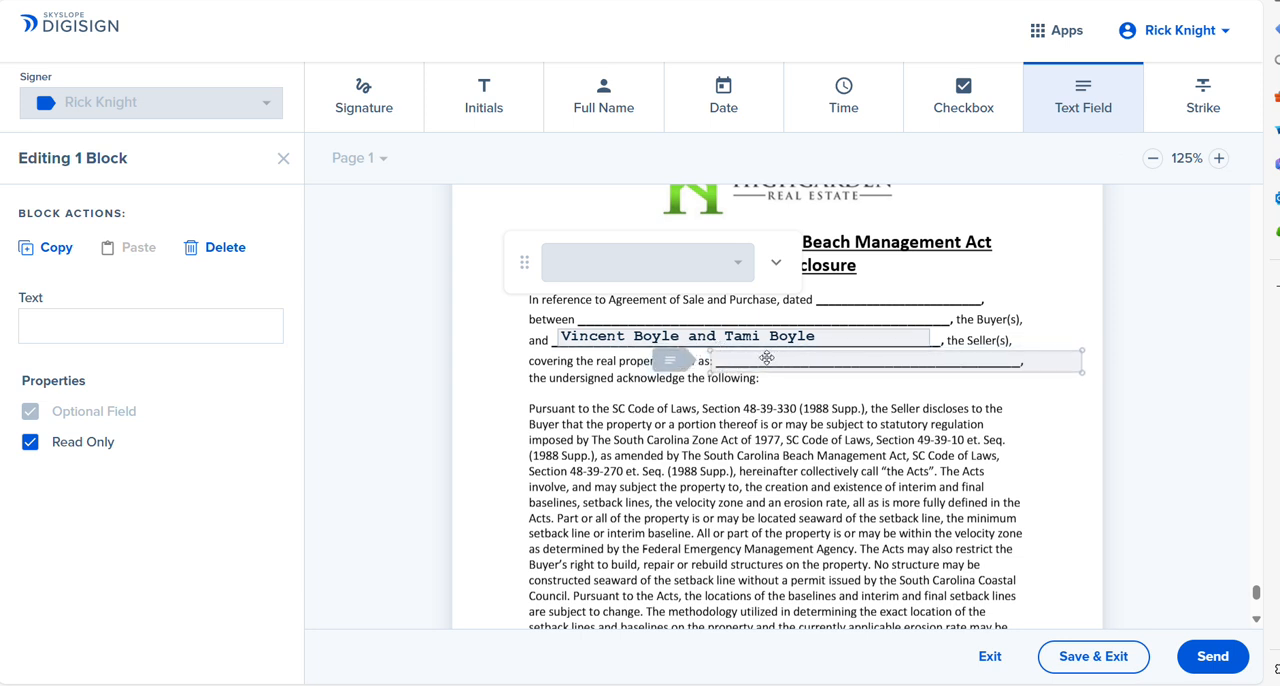
{"action": "left_click", "coordinate": [182, 319]}
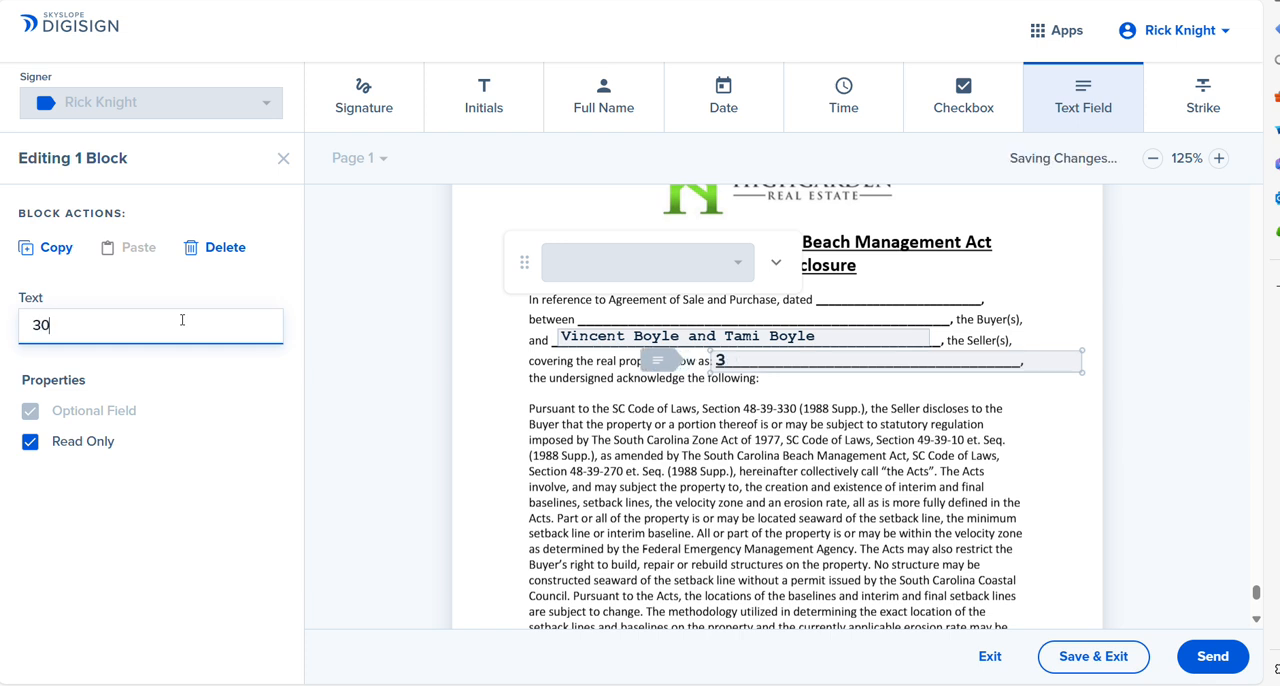
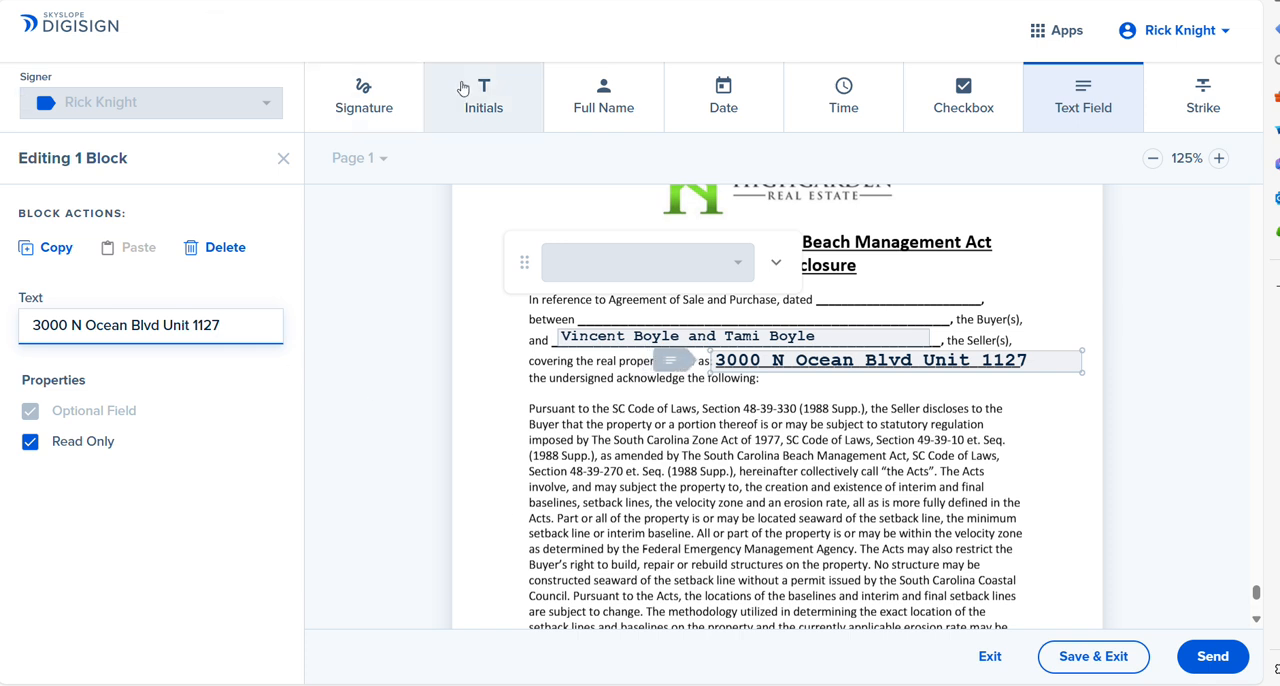
Step: Save the envelope as a draft, exit to the listing file's envelopes and view the draft's available actions
{"action": "left_click", "coordinate": [472, 88]}
{"action": "scroll", "coordinate": [1260, 622], "scroll_direction": "down", "scroll_amount": 3}
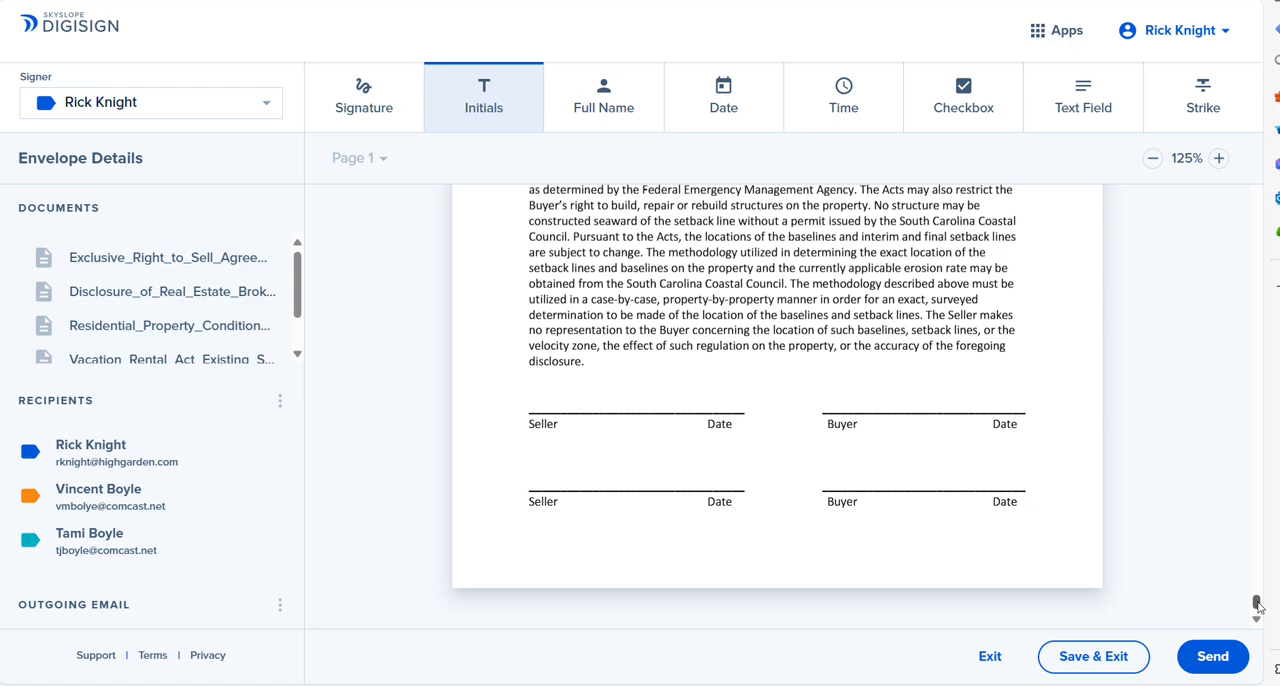
{"action": "left_click_drag", "start_coordinate": [1257, 606], "coordinate": [1274, 559]}
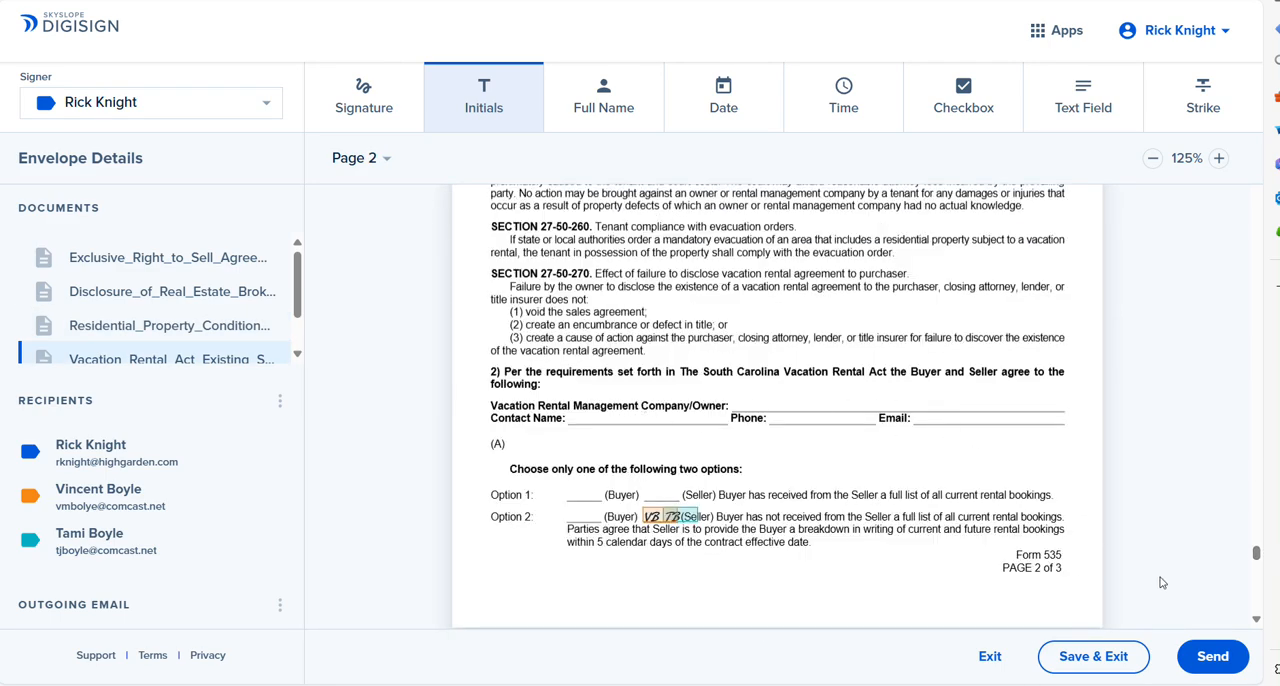
{"action": "scroll", "coordinate": [1240, 621], "scroll_direction": "down", "scroll_amount": 1}
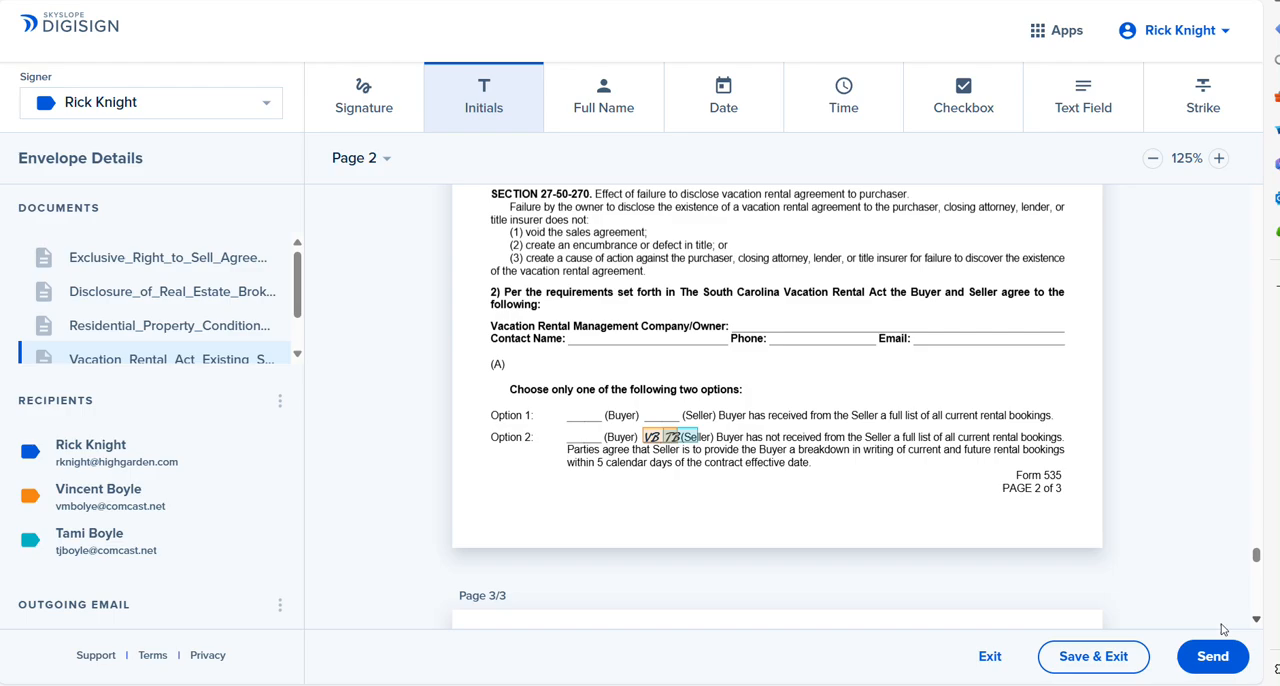
{"action": "left_click", "coordinate": [1094, 656]}
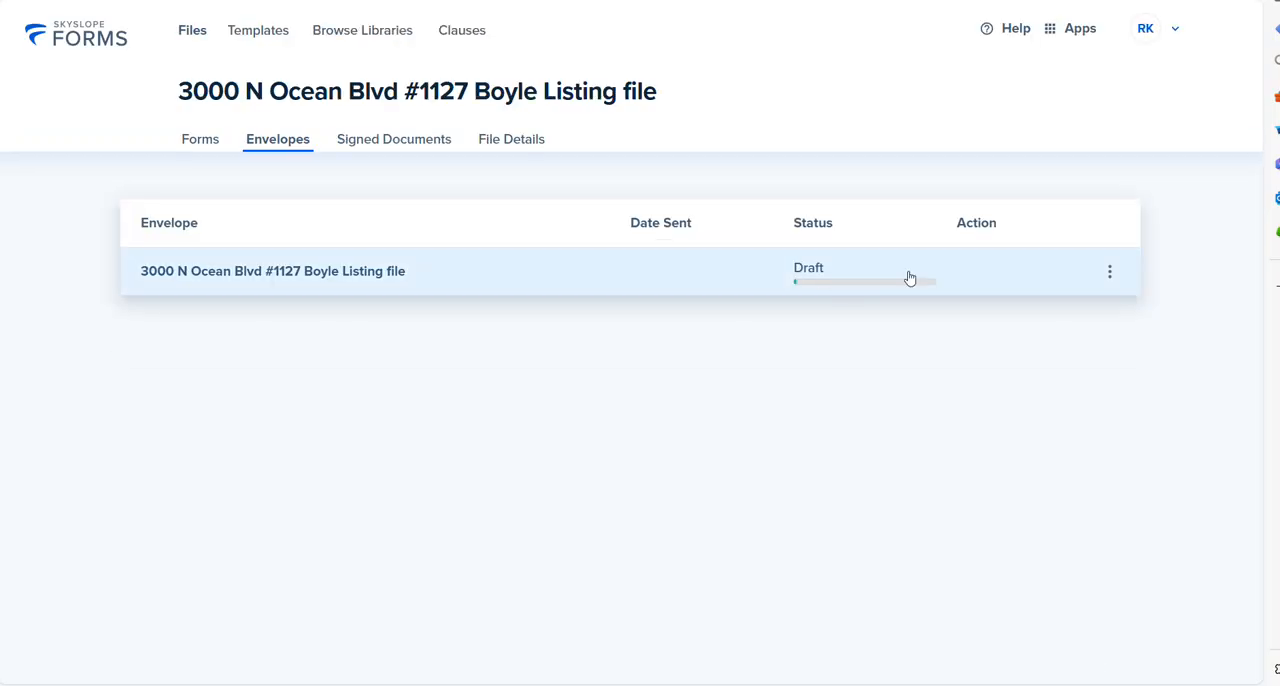
{"action": "left_click", "coordinate": [1108, 274]}
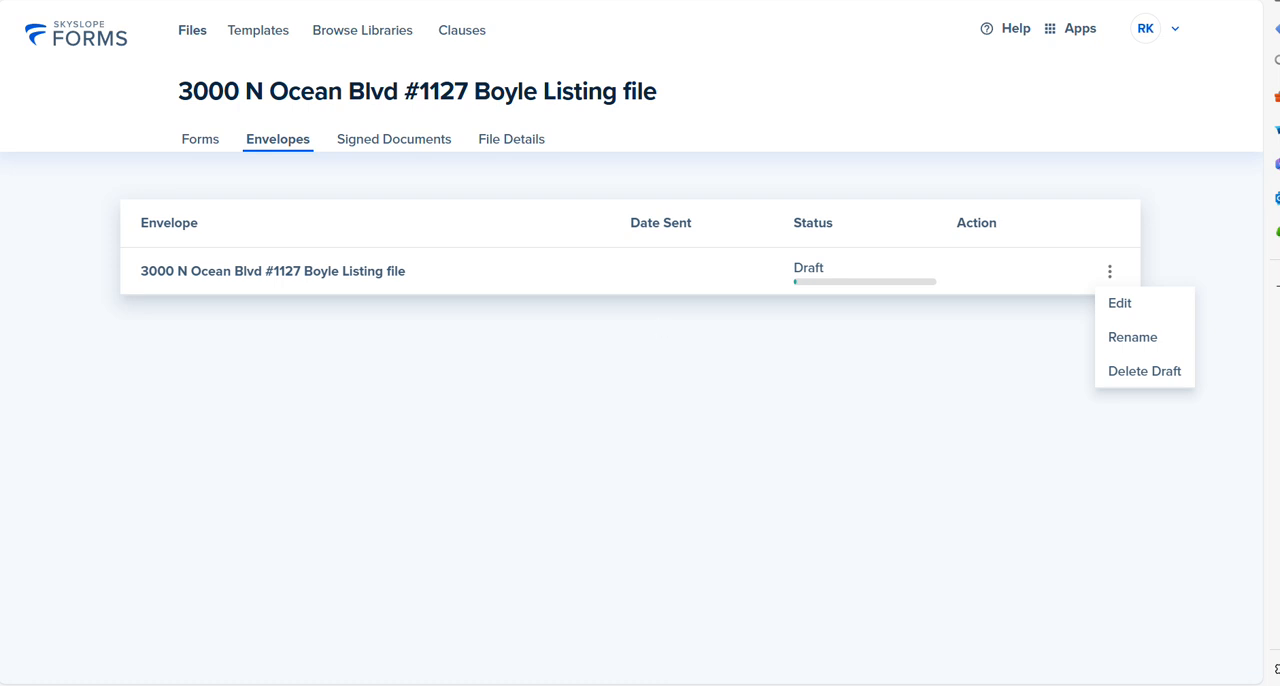
{"action": "key", "text": "Escape"}
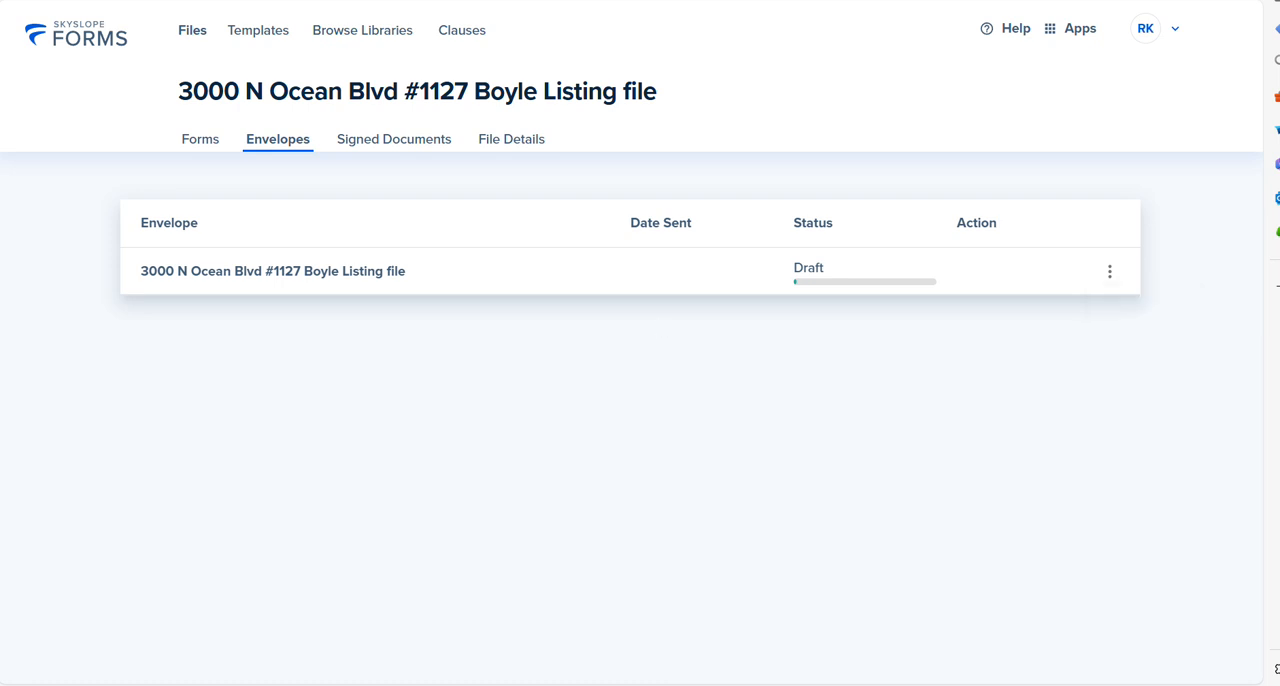